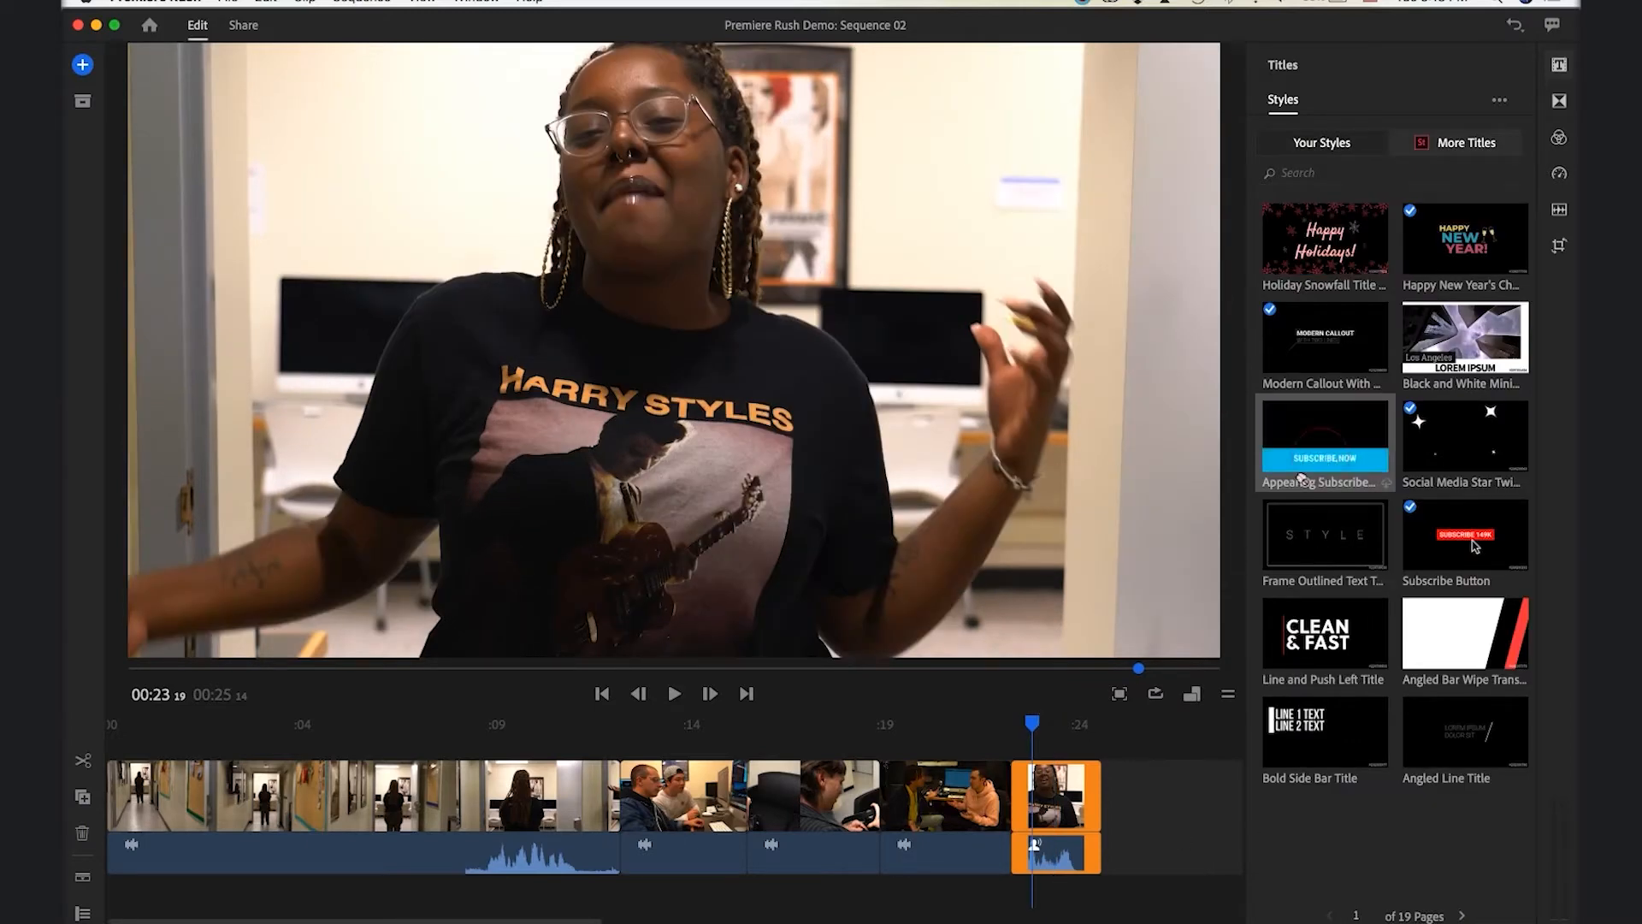
Place the Appearing Subscribe title, preview its animation, and keep it above the final clip
drag(1035, 740, 1025, 741)
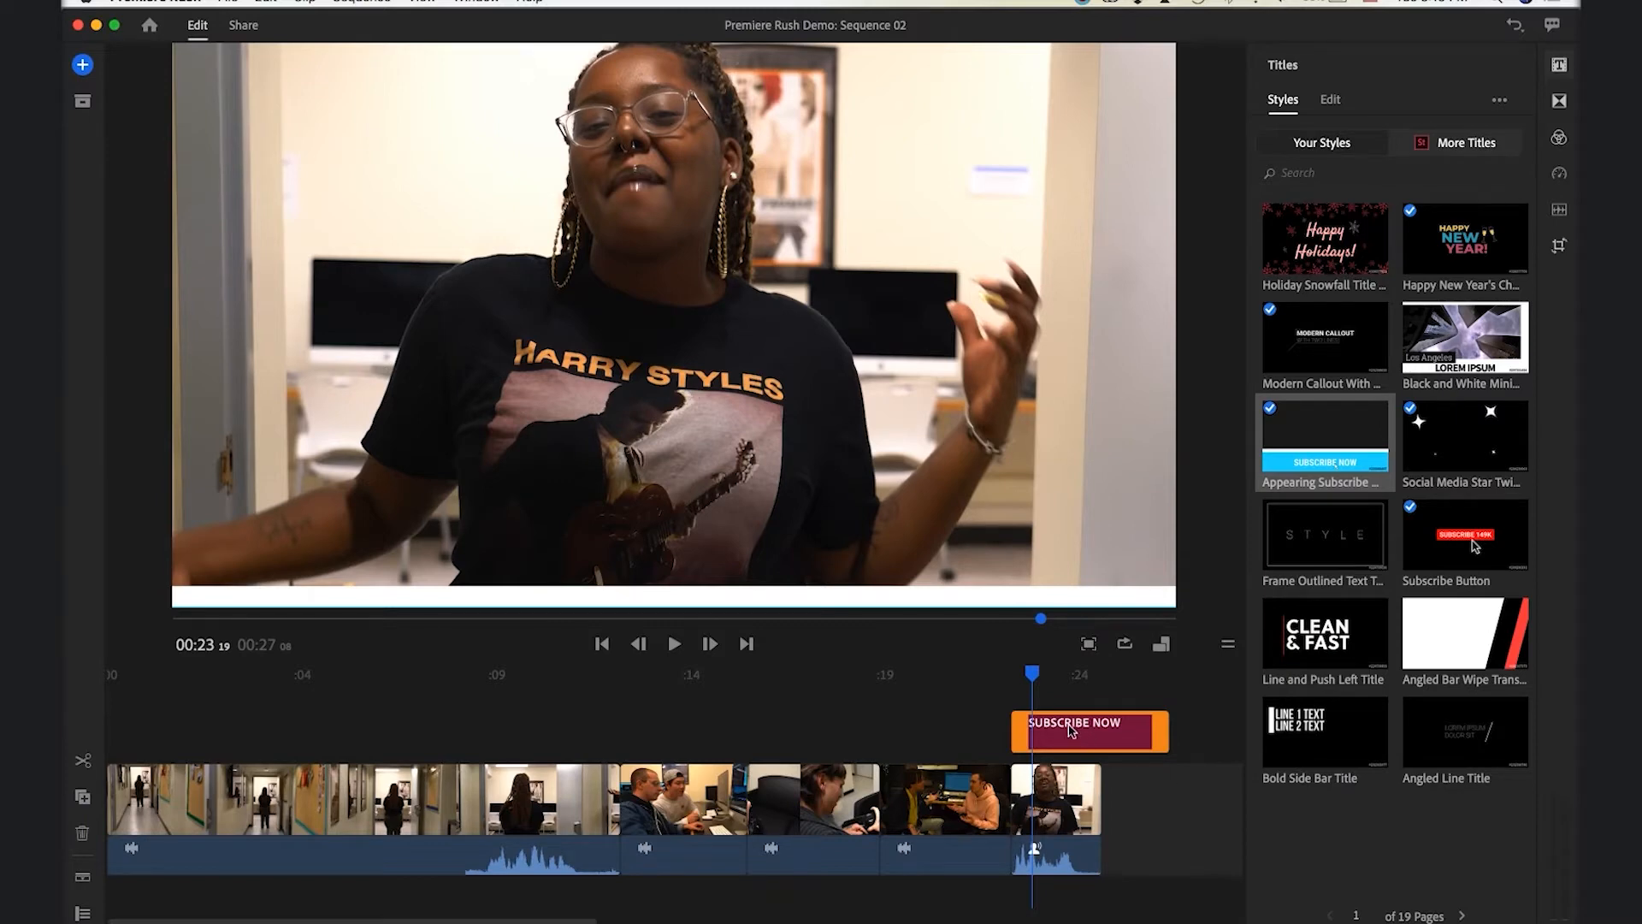
drag(1072, 731, 1063, 815)
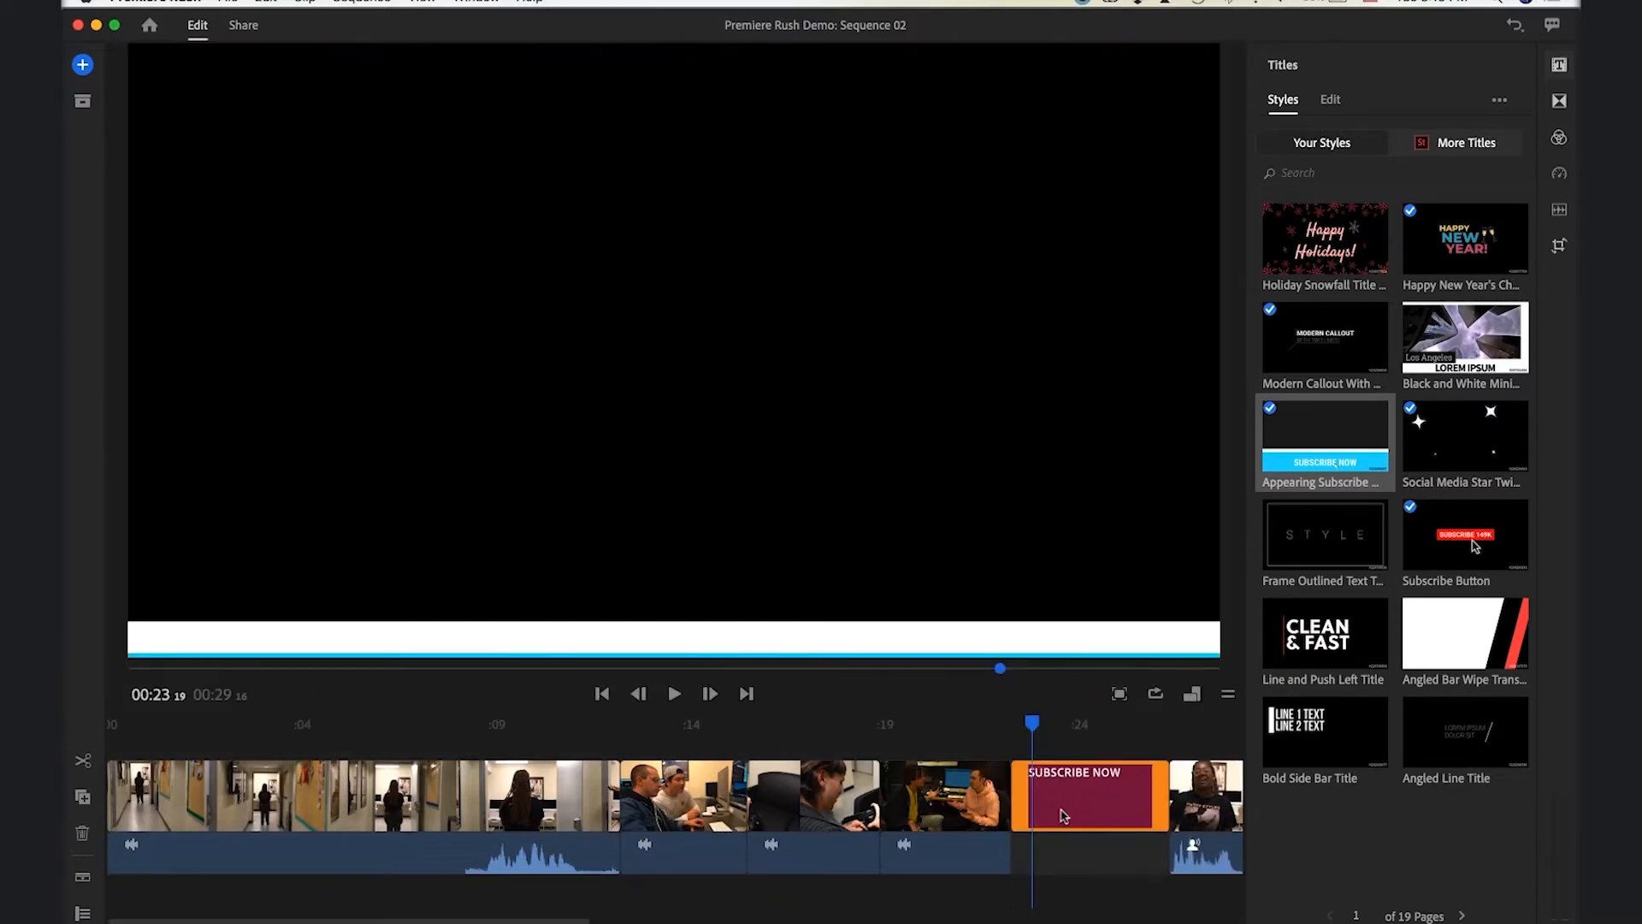
click(1033, 724)
mouse_move(1079, 725)
mouse_down()
mouse_move(1127, 727)
mouse_move(1064, 733)
mouse_move(1141, 734)
mouse_move(1025, 739)
mouse_move(1051, 738)
mouse_up()
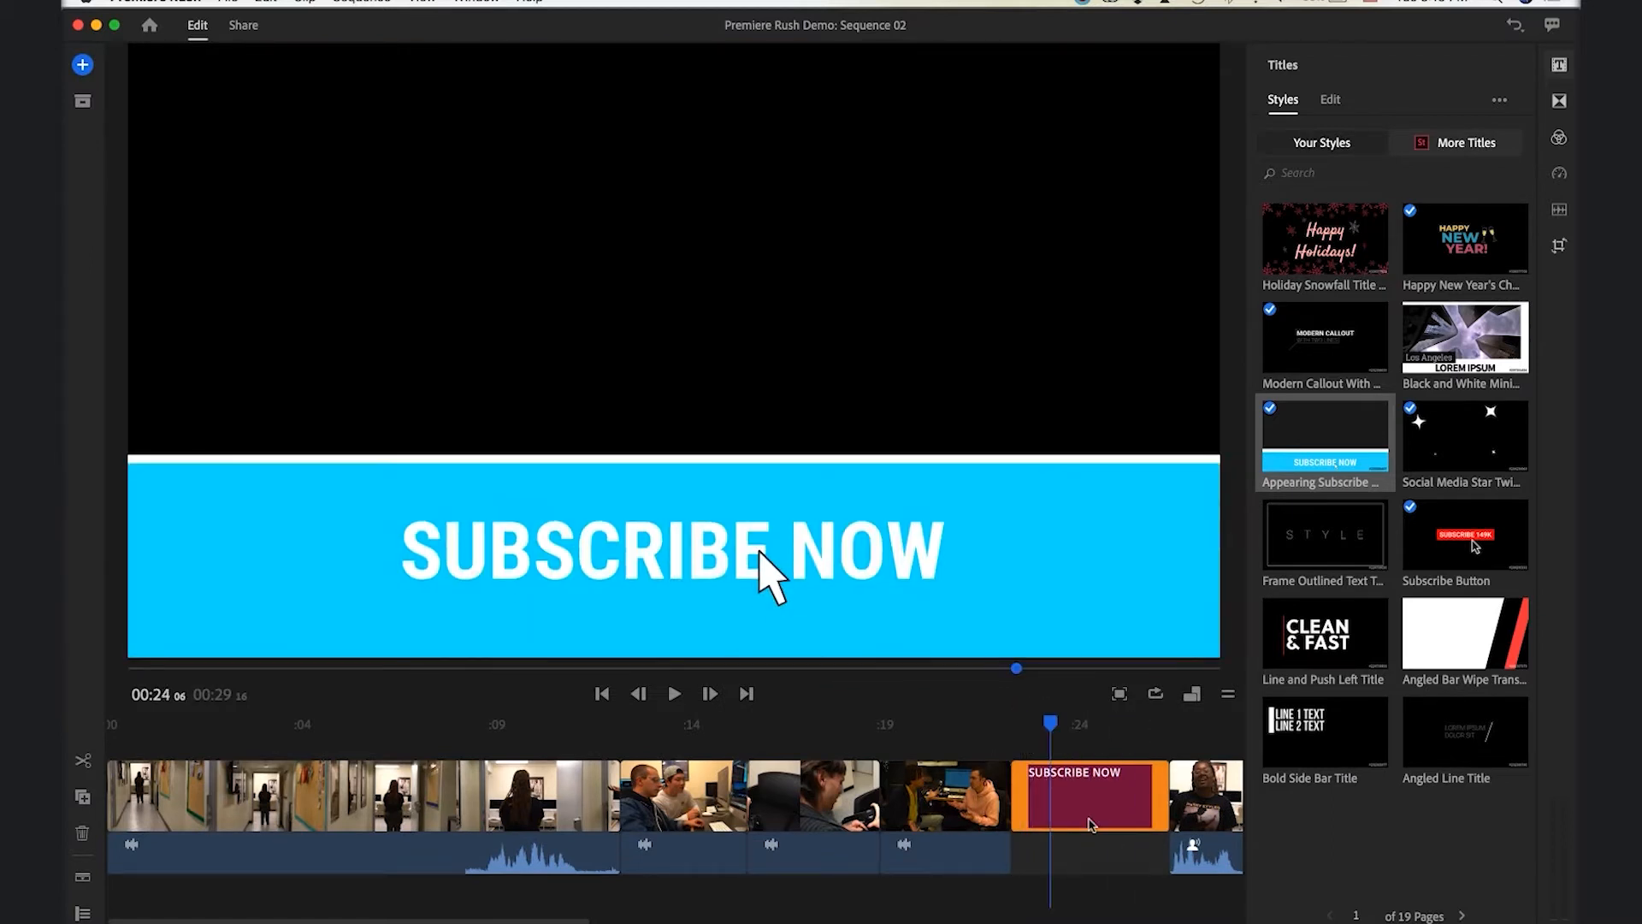
drag(1058, 800, 1059, 750)
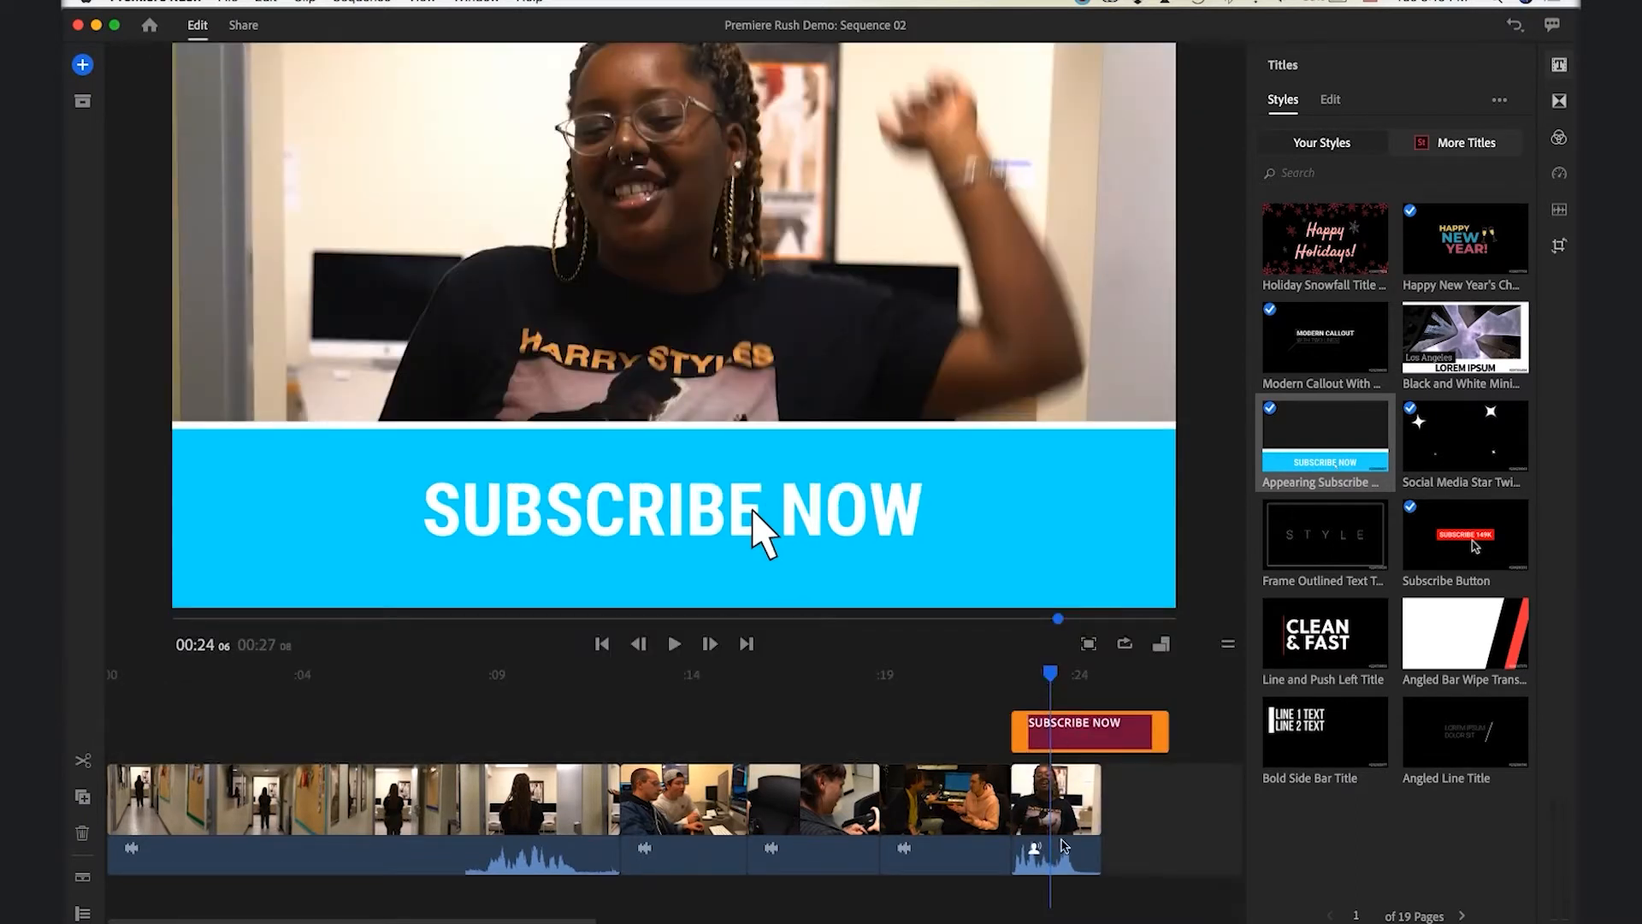
Replace the SUBSCRIBE NOW wording with the e-mail contact message ending 'for an application!'
double_click(842, 503)
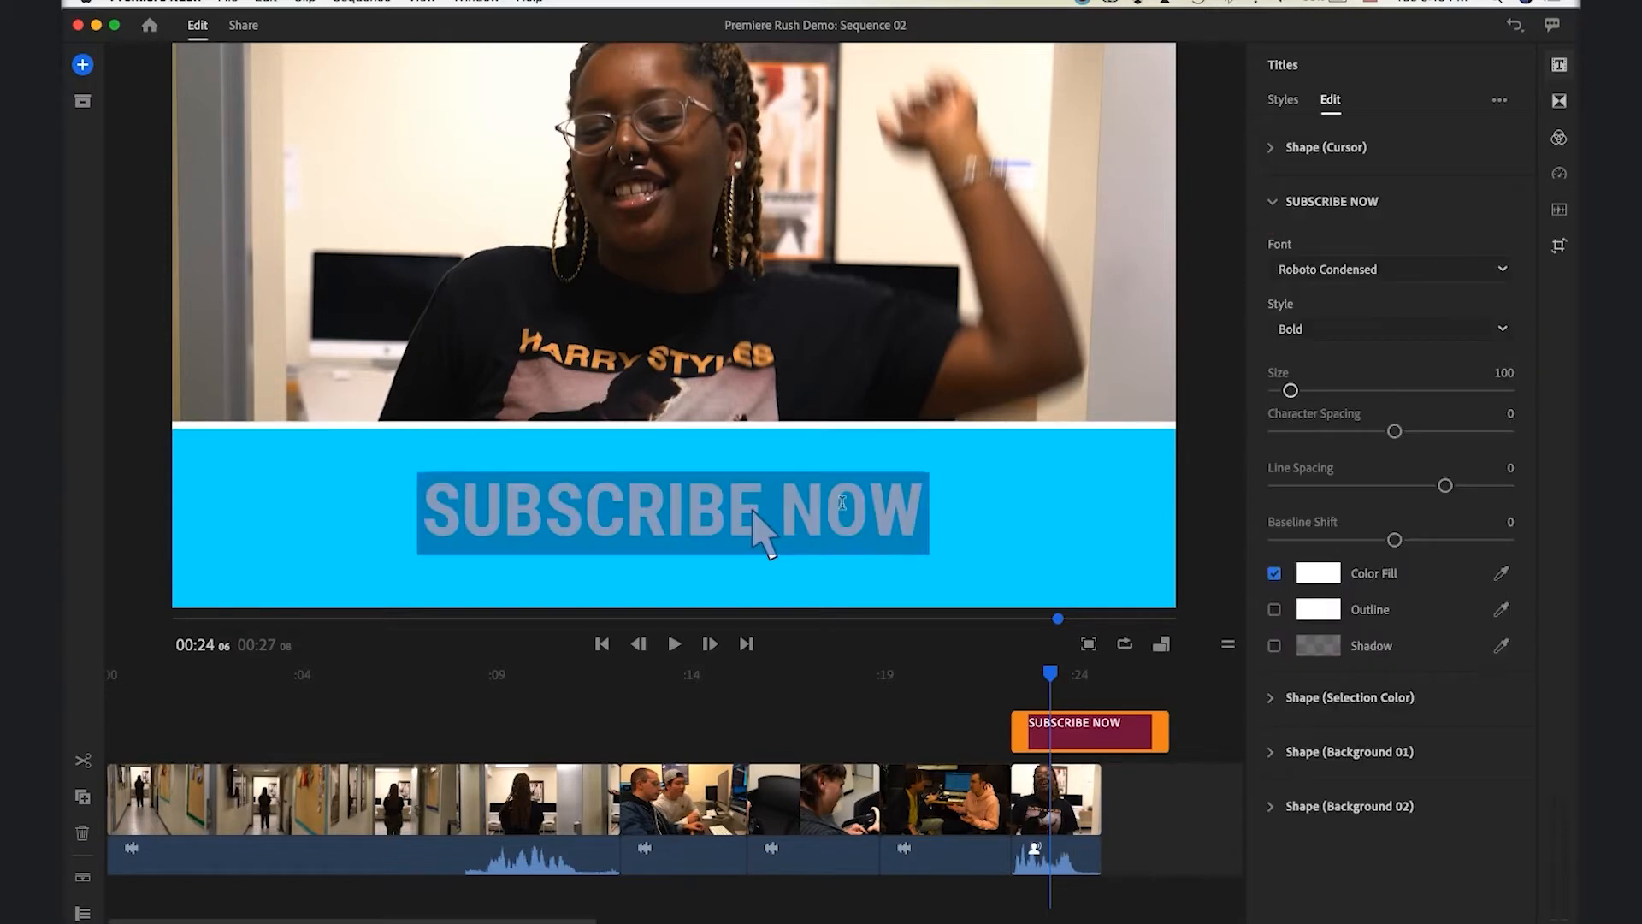
text(Em)
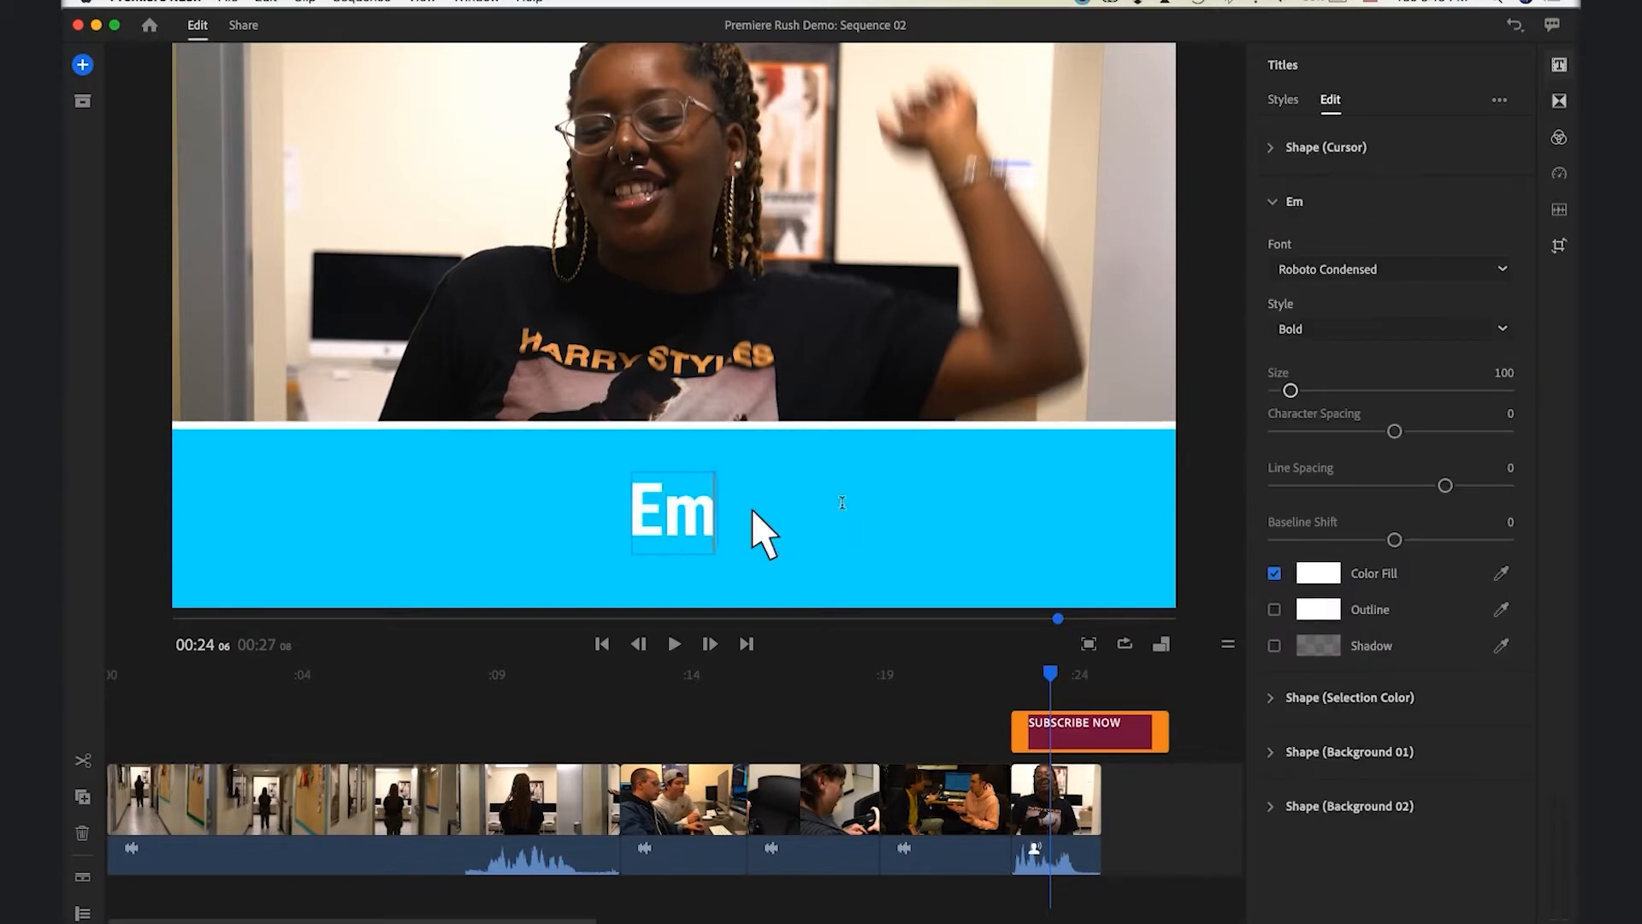
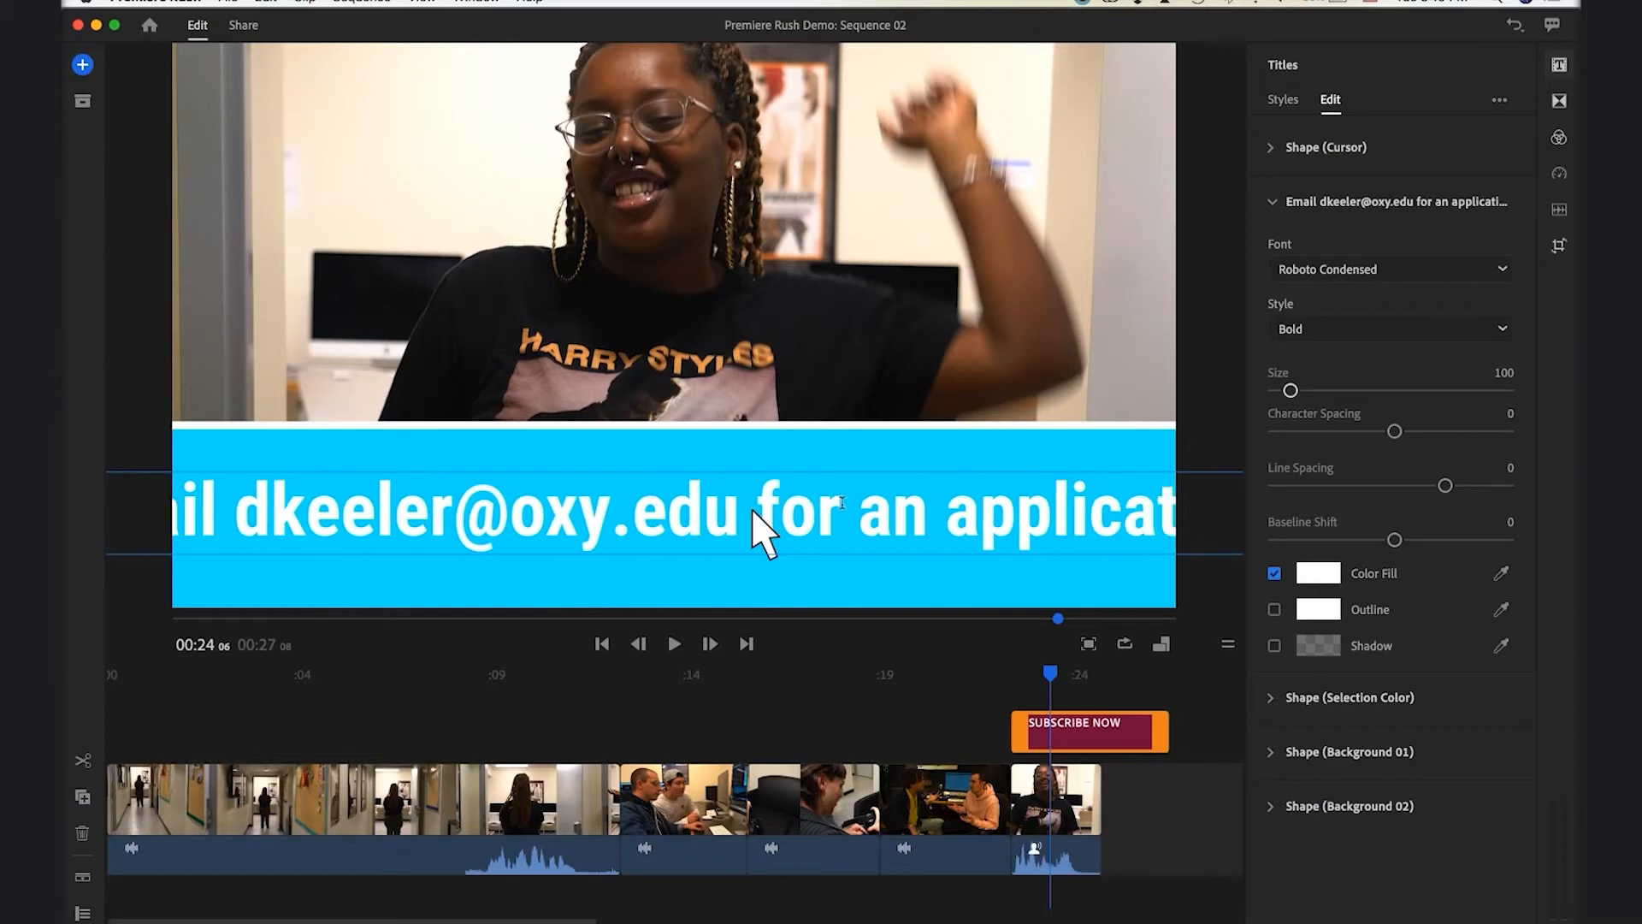
click(1287, 210)
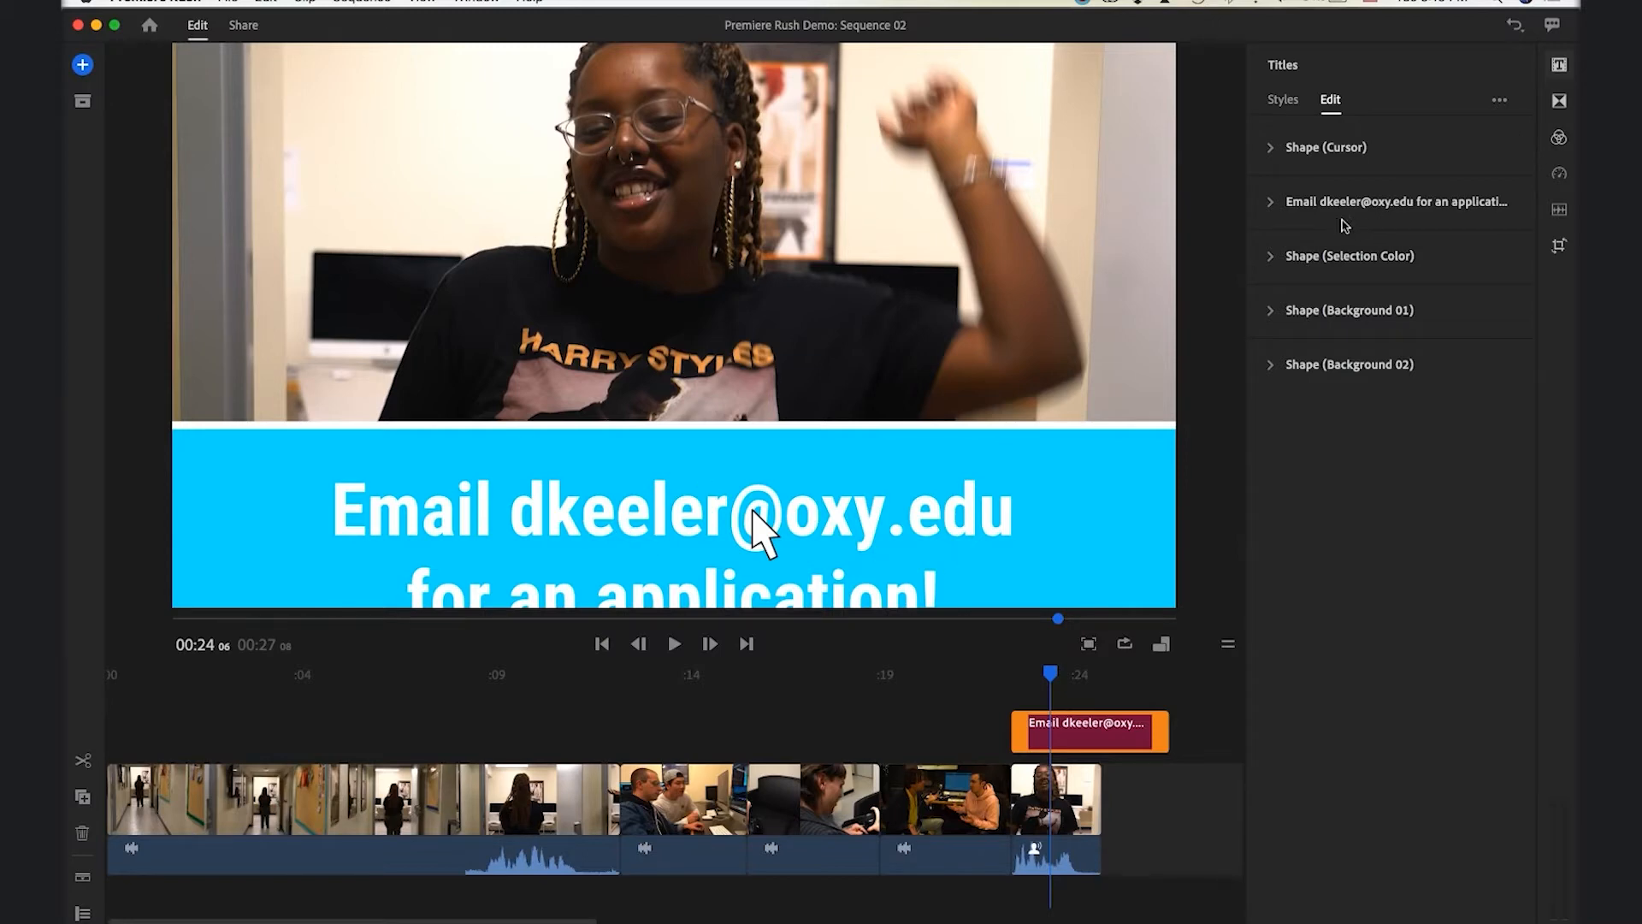
Shrink the title text to size 89 and raise its baseline shift within the cyan bar
click(1272, 206)
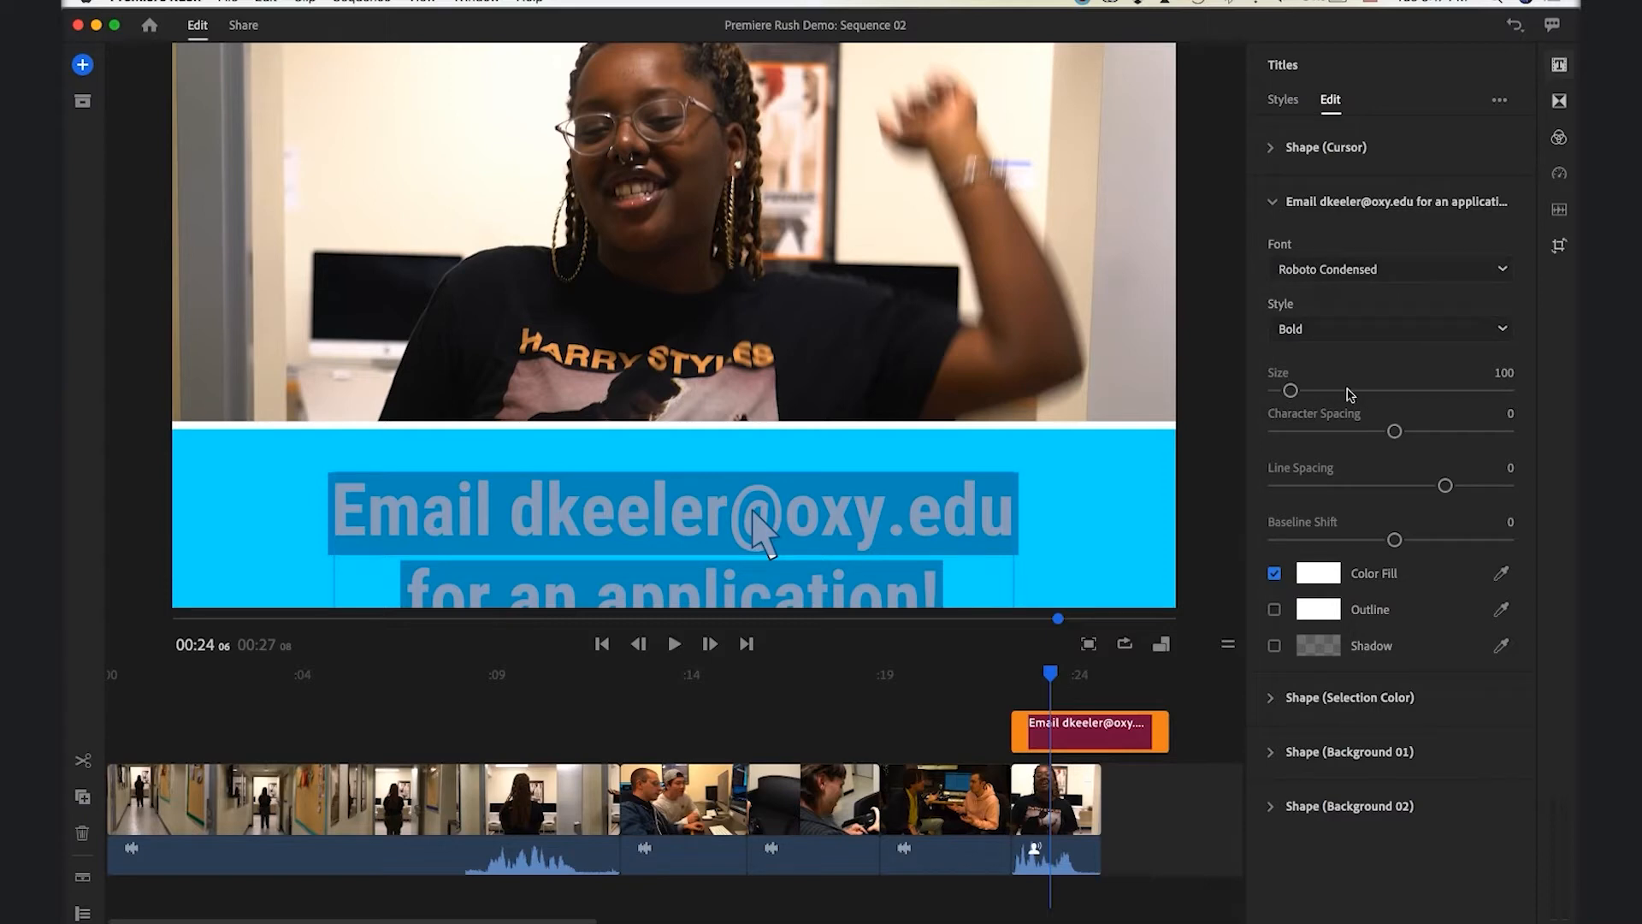
drag(1290, 390, 1289, 394)
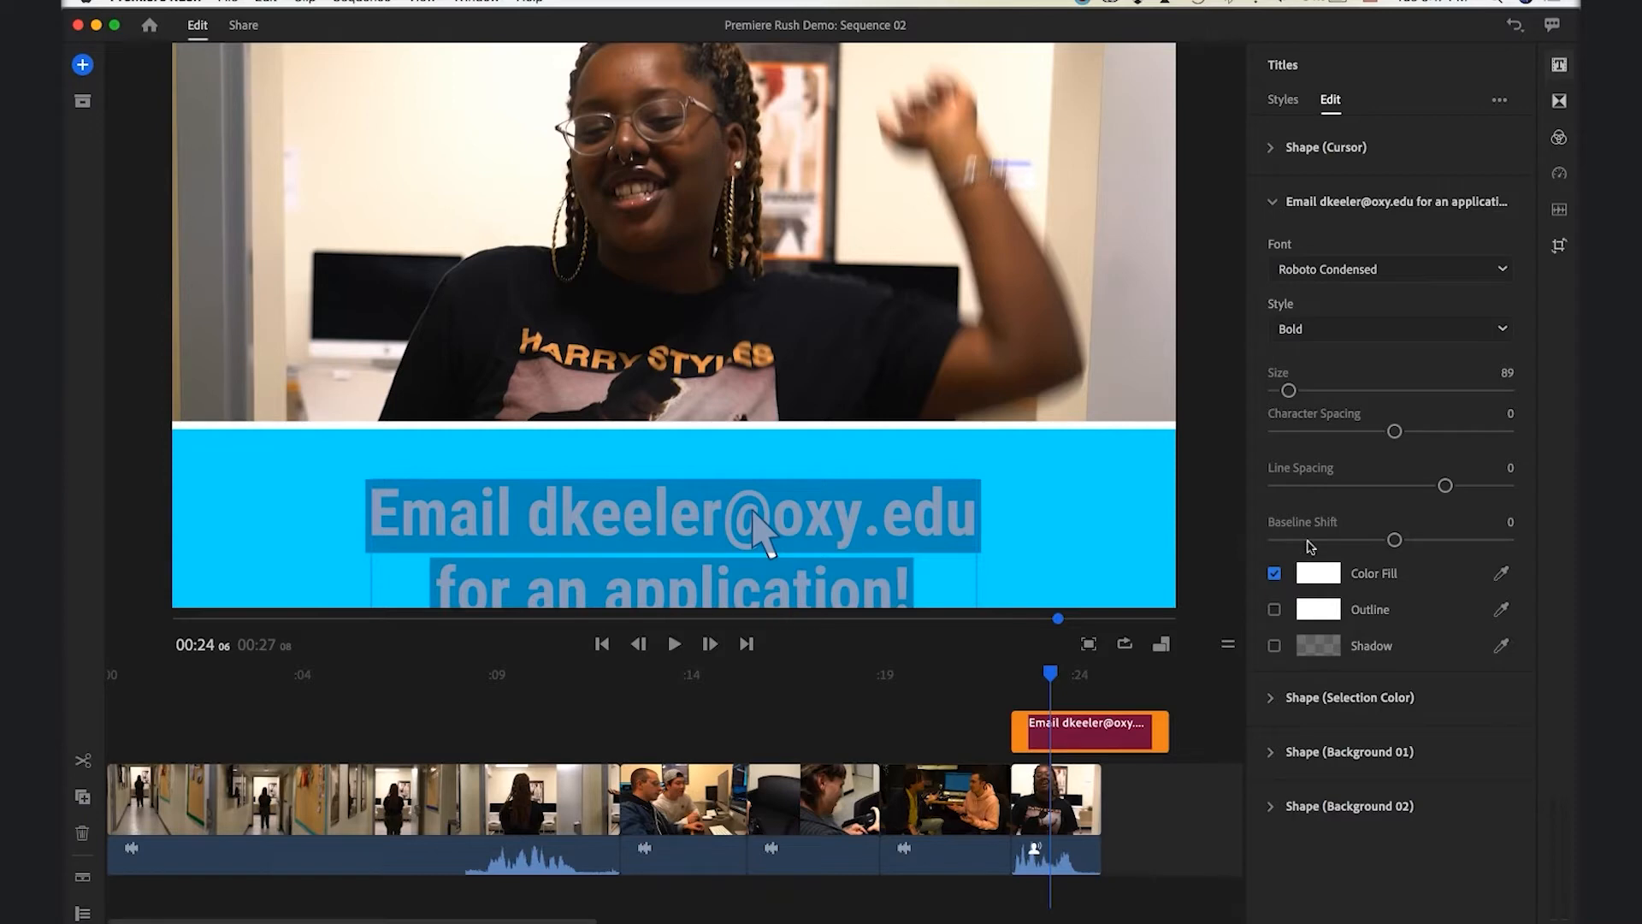
drag(1396, 540, 1420, 541)
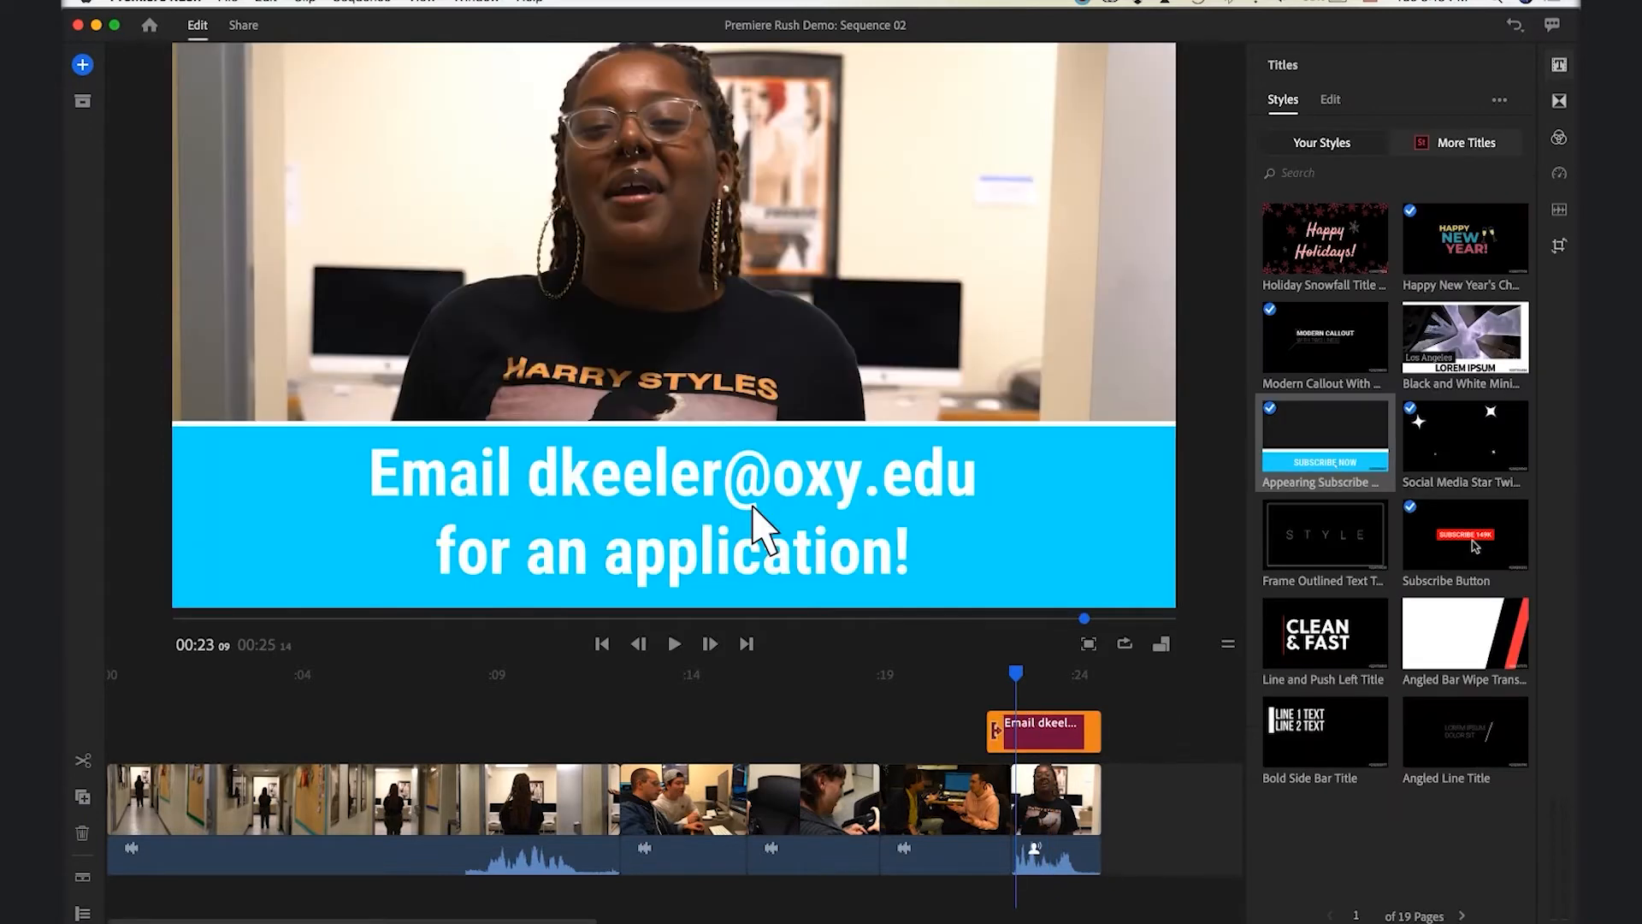
Play back the new title, return the playhead to 00:00, and show the transition presets
click(977, 678)
key(space)
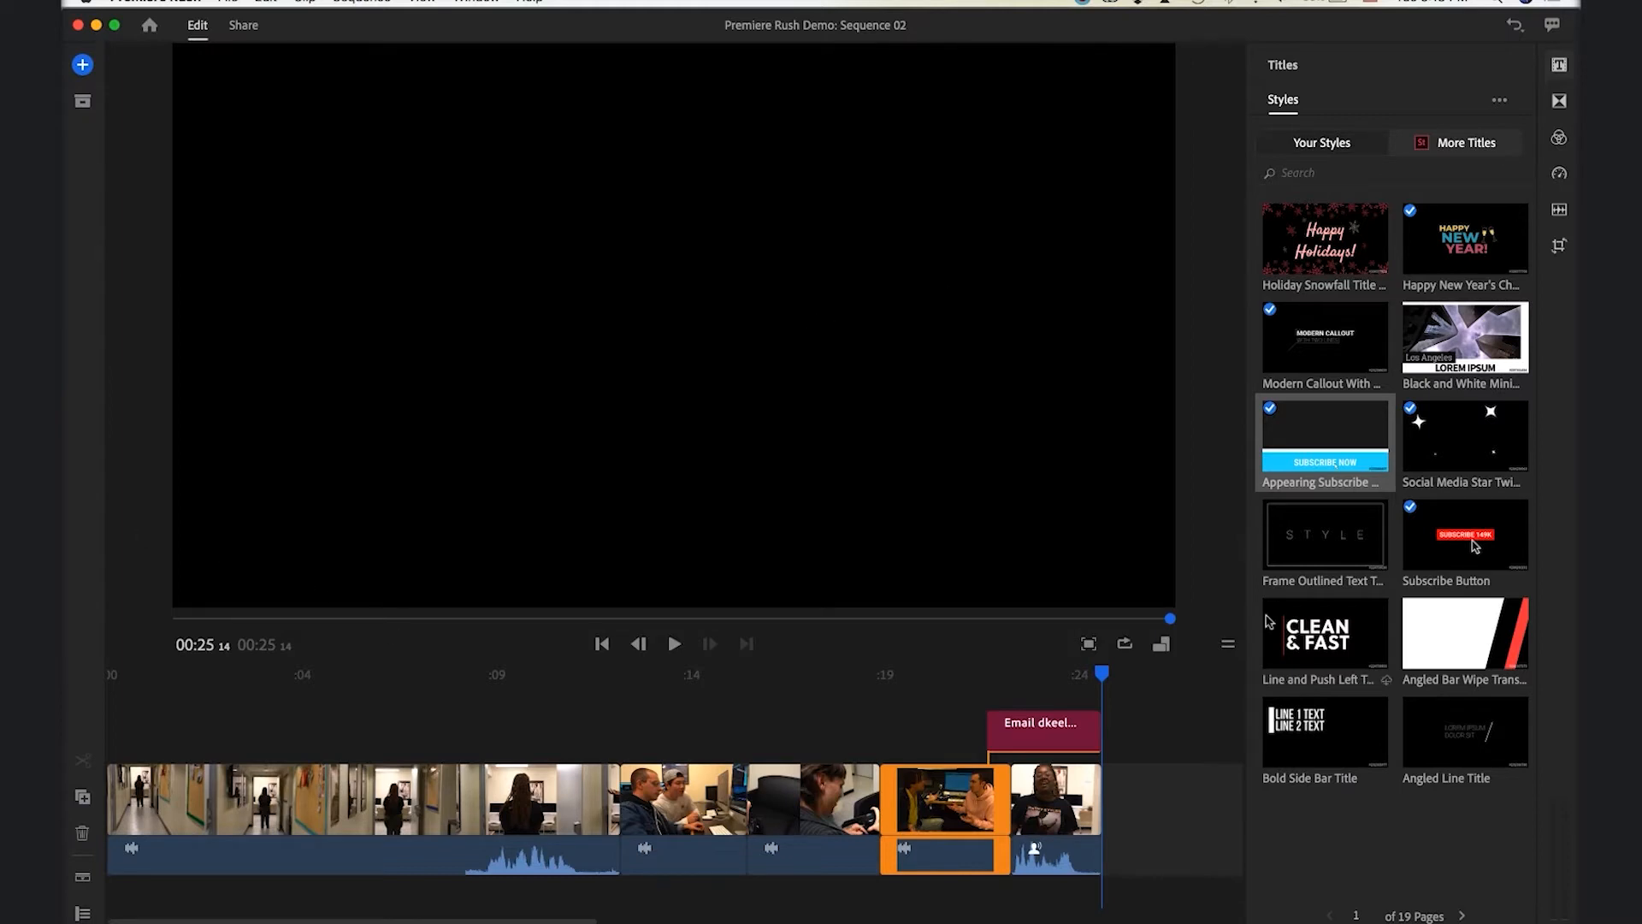
drag(1098, 682, 65, 720)
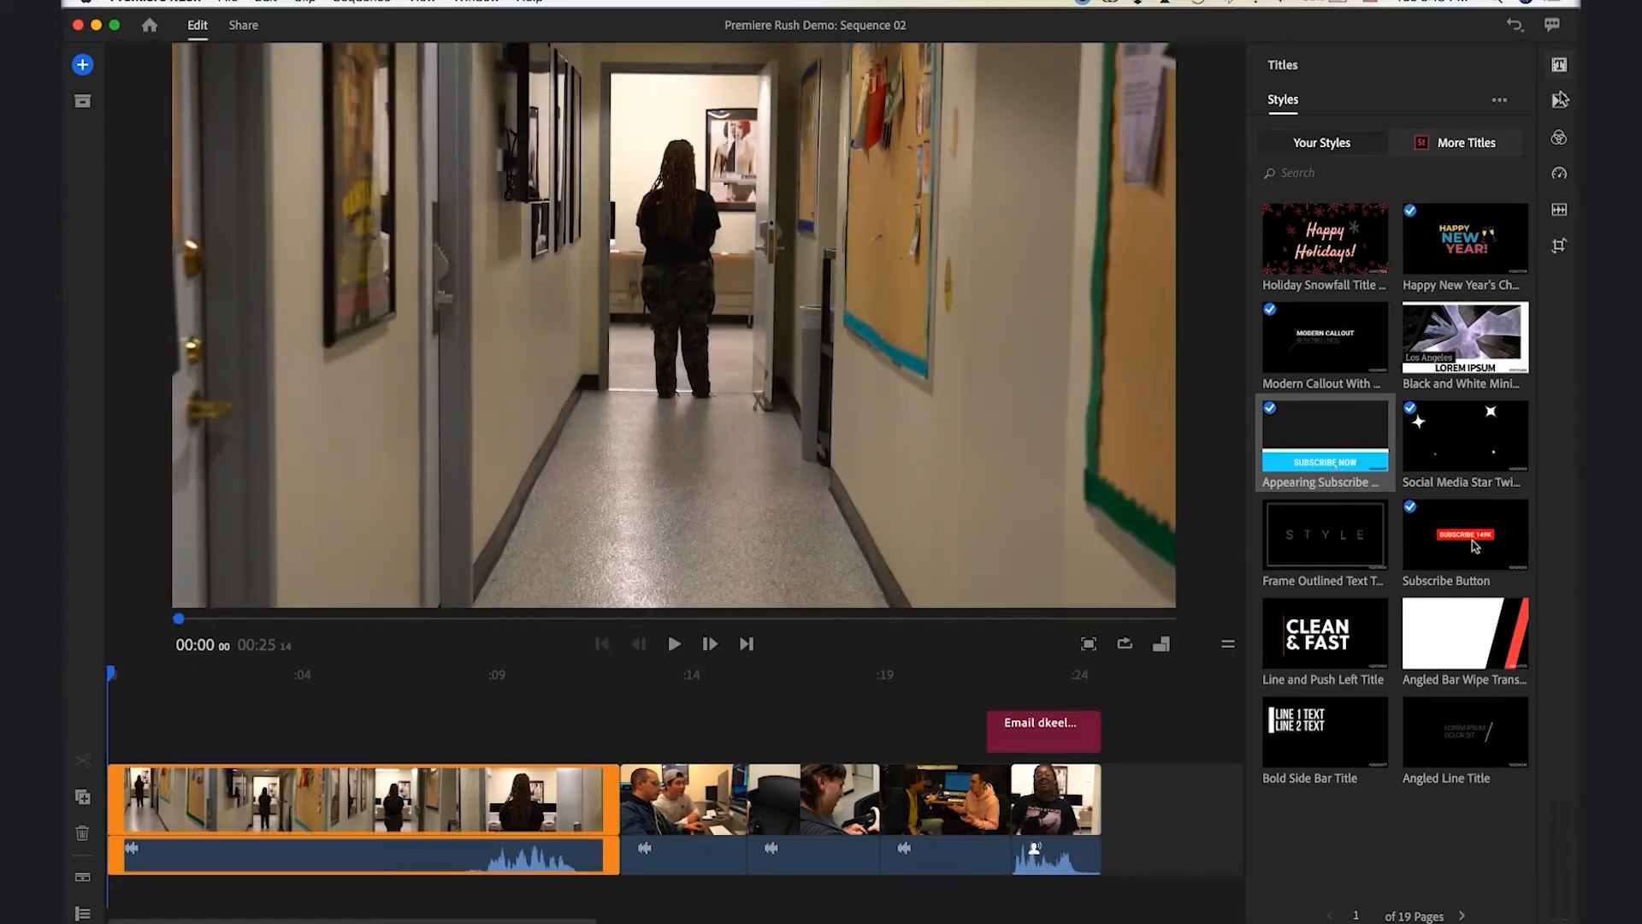
click(1559, 101)
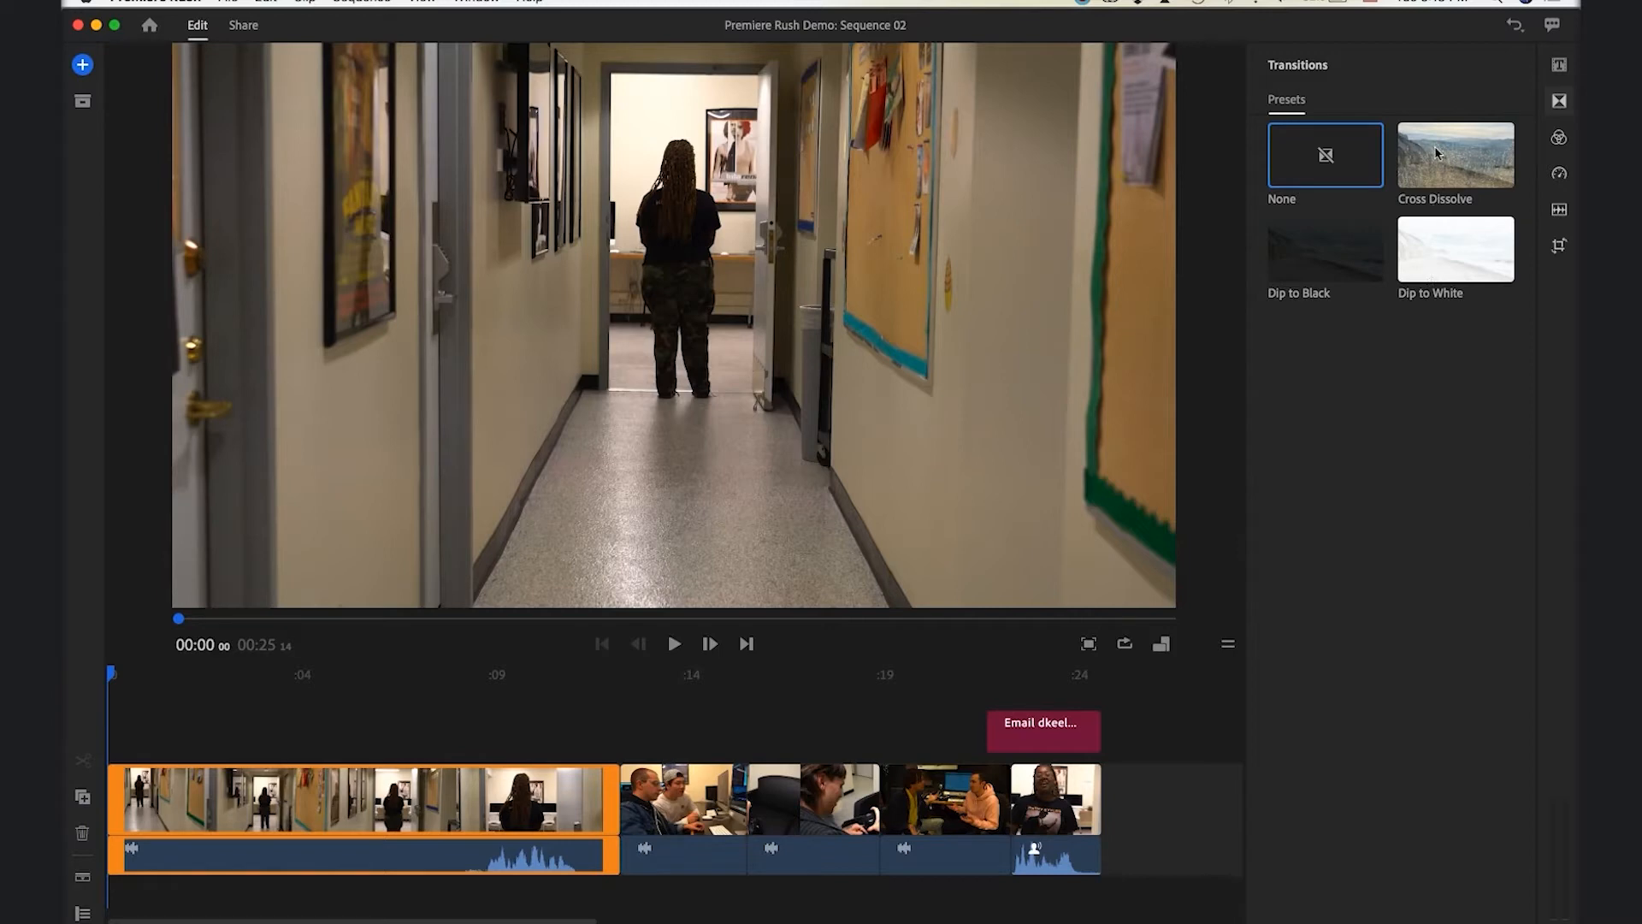
Add a lengthened Cross Dissolve to the first hallway clip's start and preview the fade-in
mouse_move(1436, 153)
mouse_down()
mouse_move(1166, 367)
mouse_move(107, 800)
mouse_move(103, 817)
mouse_move(119, 794)
mouse_up()
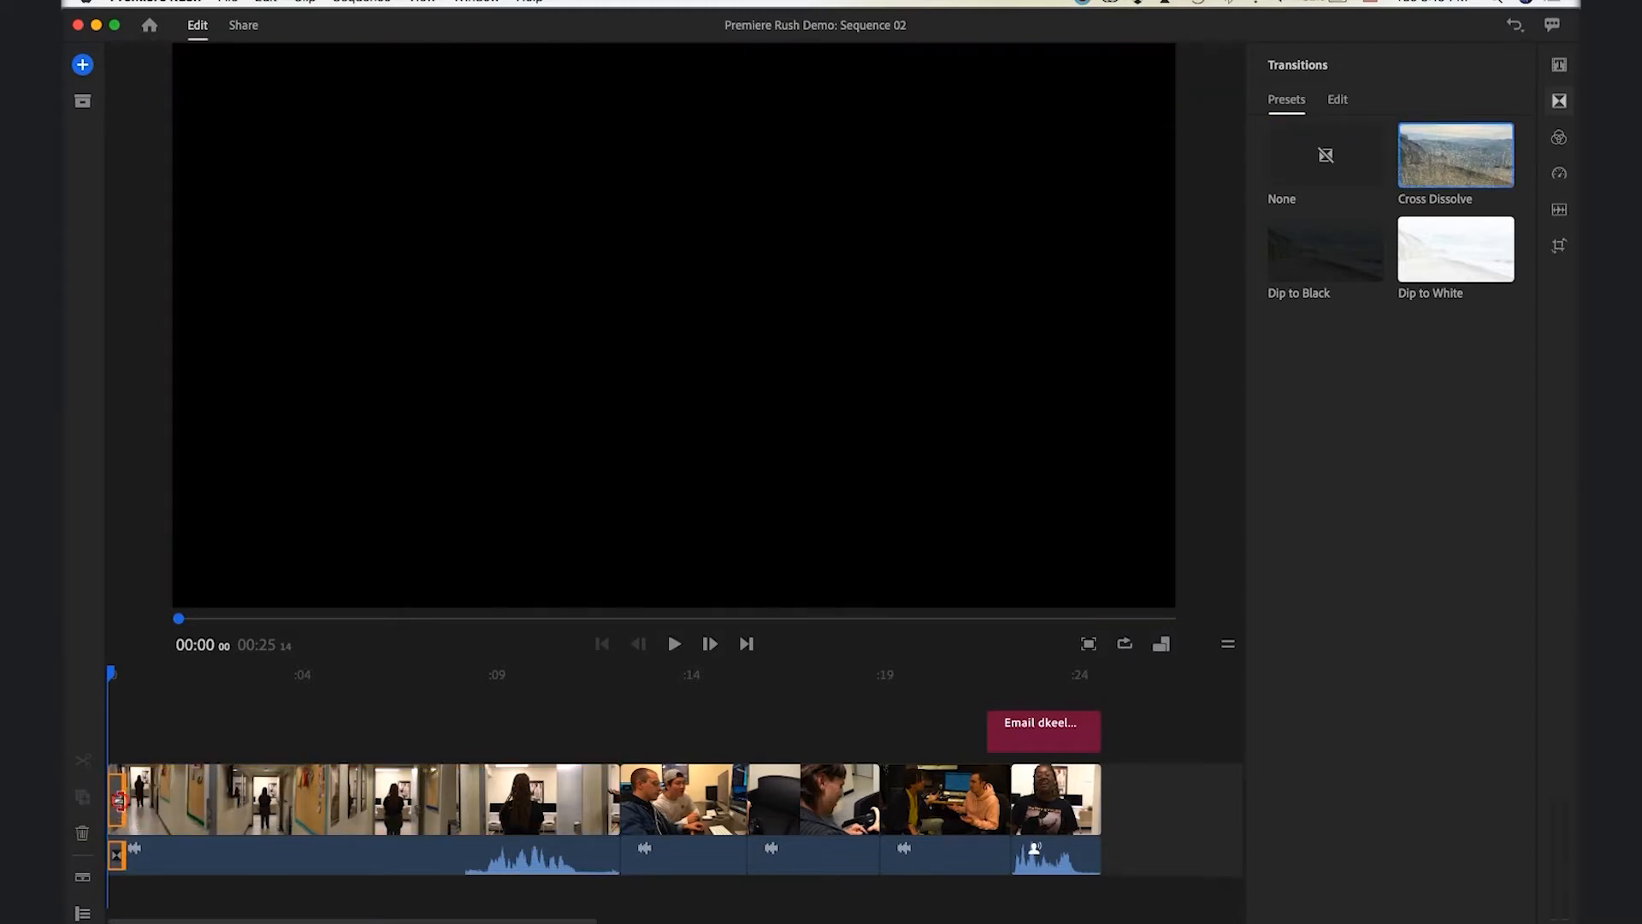
drag(136, 800, 141, 800)
key(space)
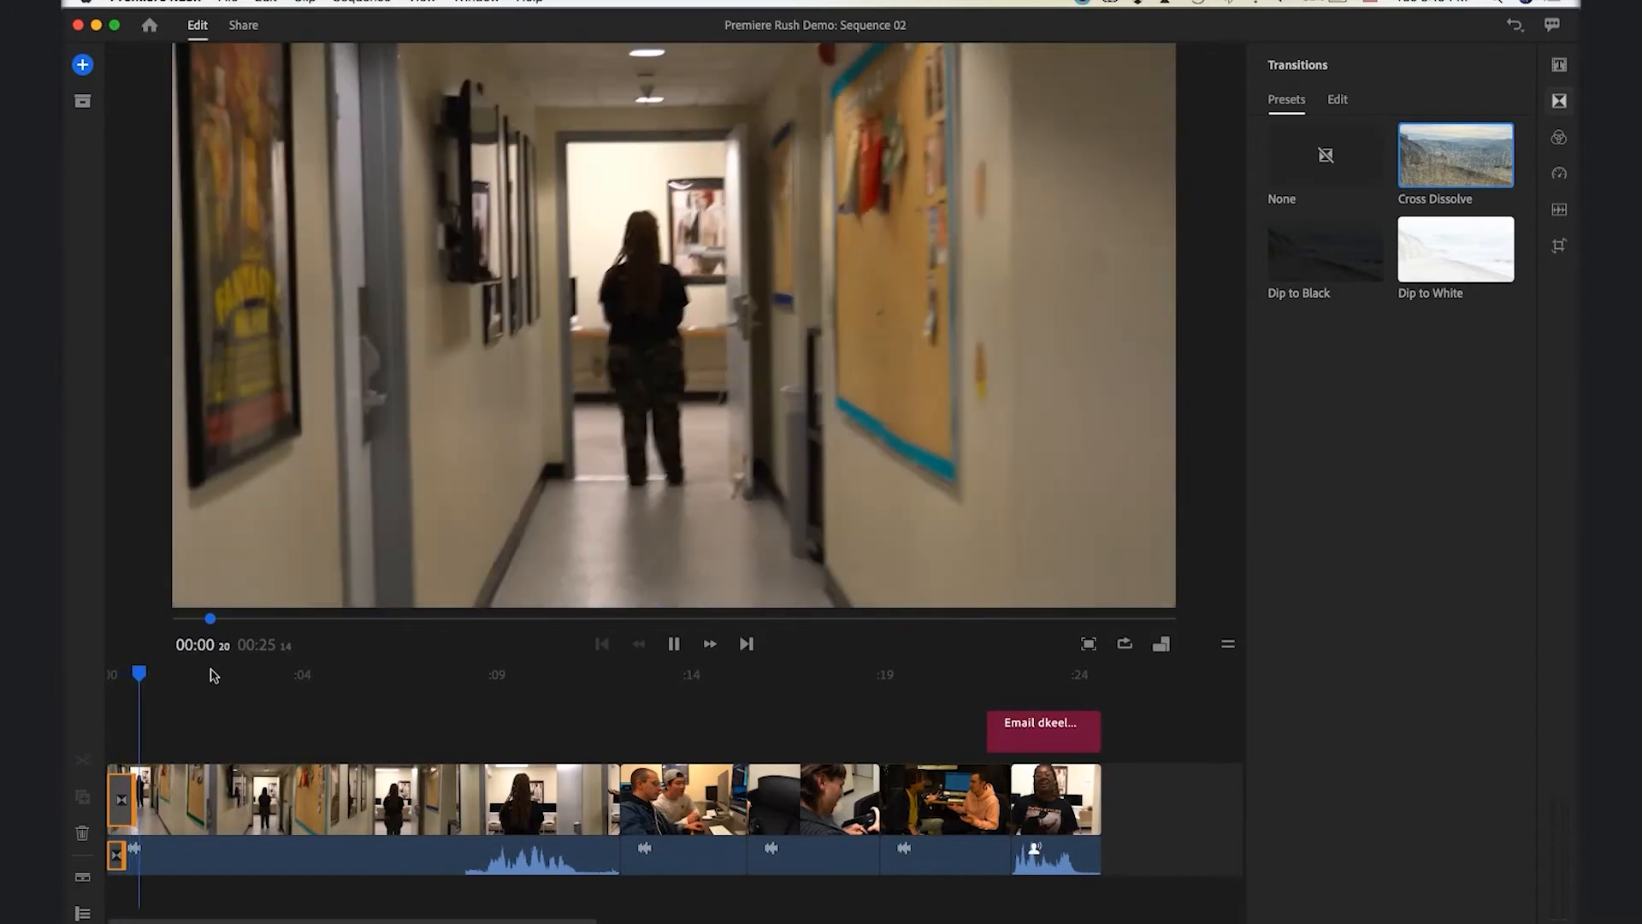
key(space)
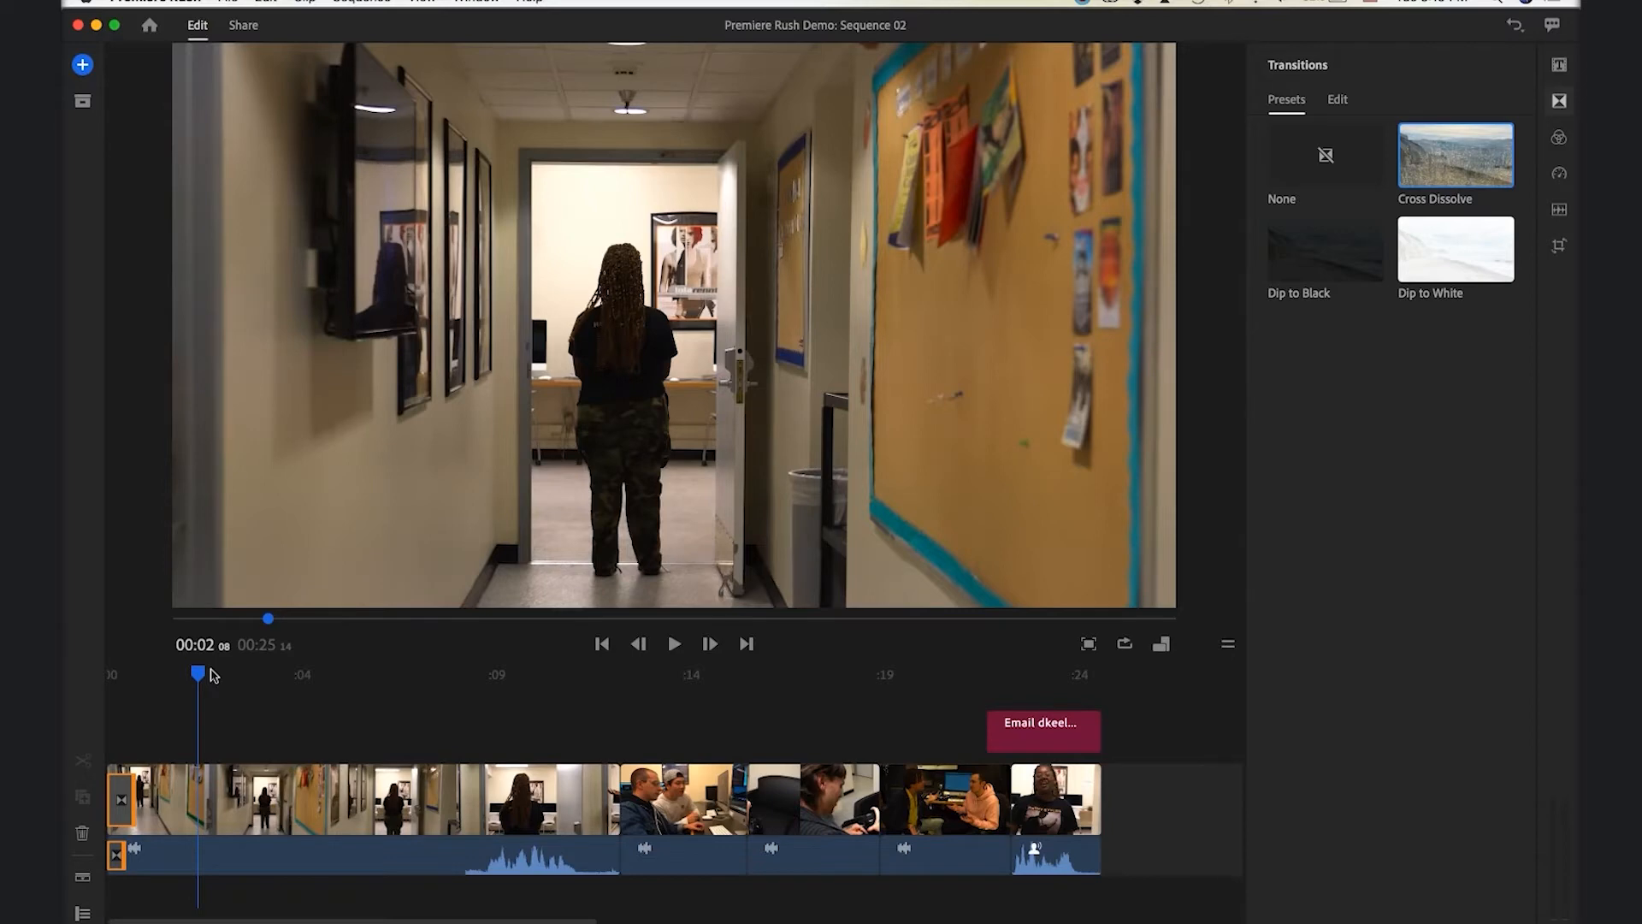
Select the two-men desk clip and show its Basic colour sliders in the Color panel
click(1558, 138)
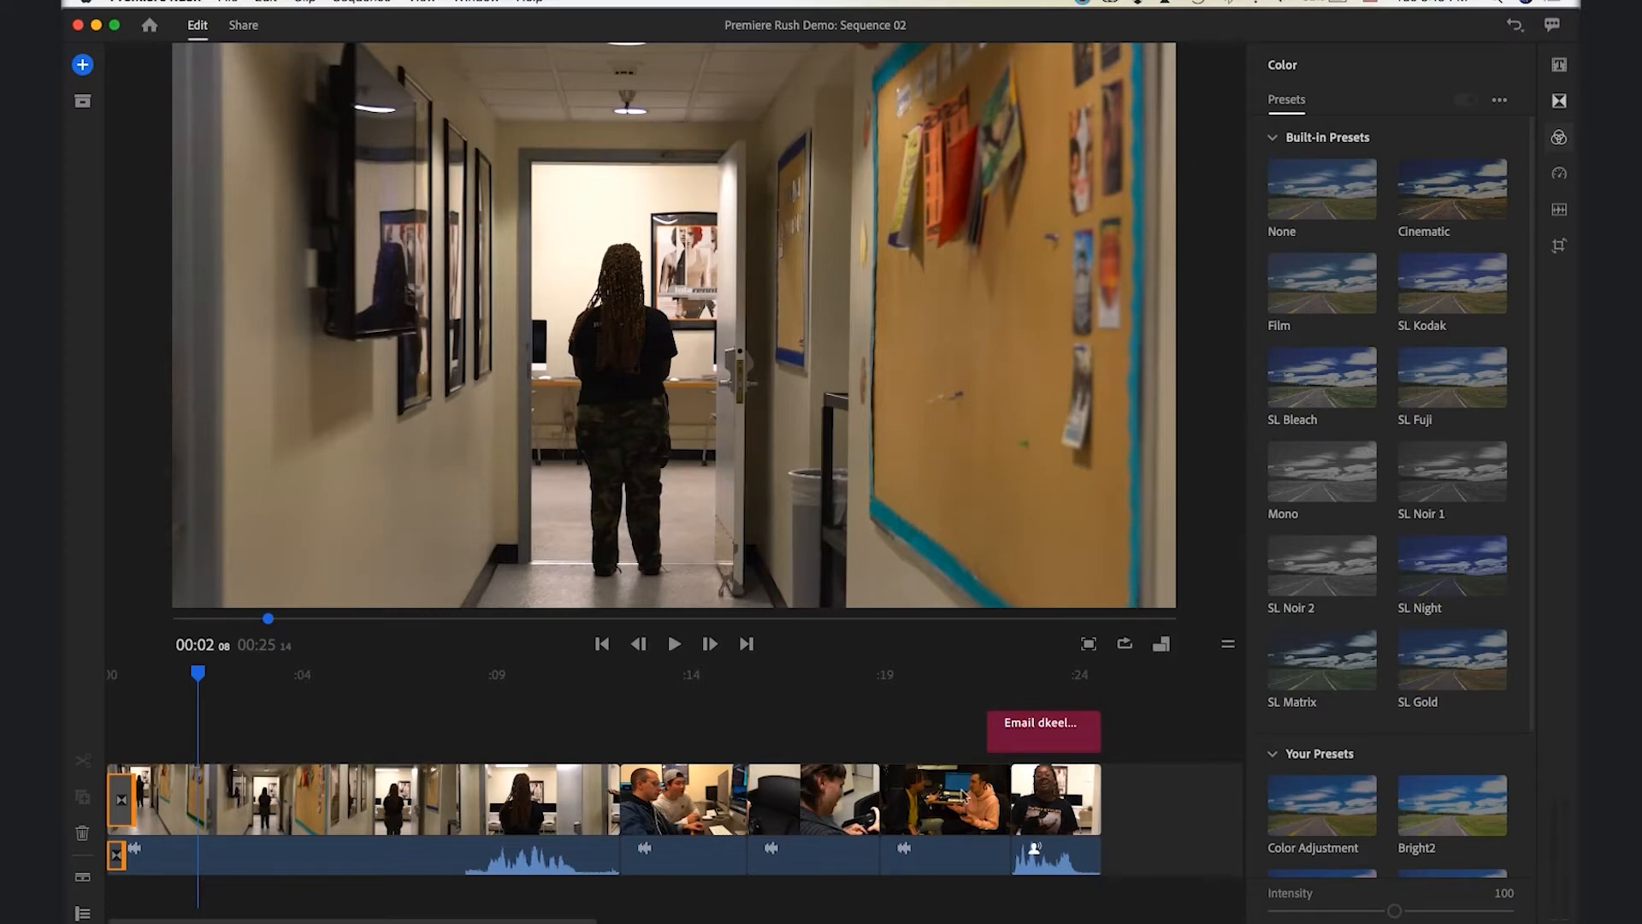
click(945, 800)
click(956, 677)
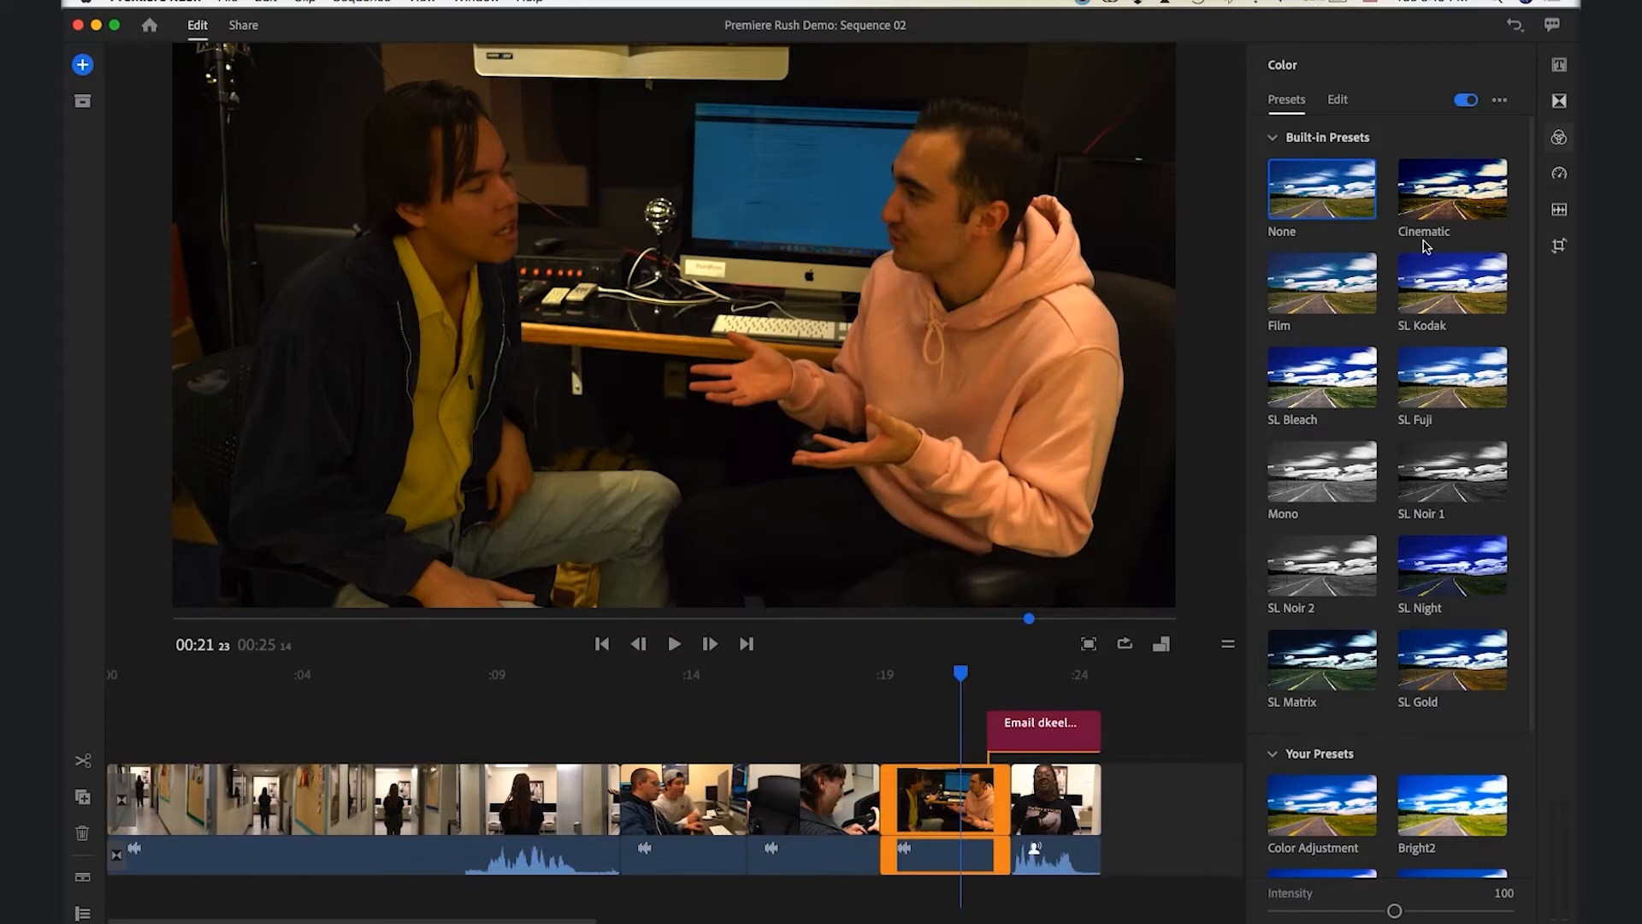
click(1339, 102)
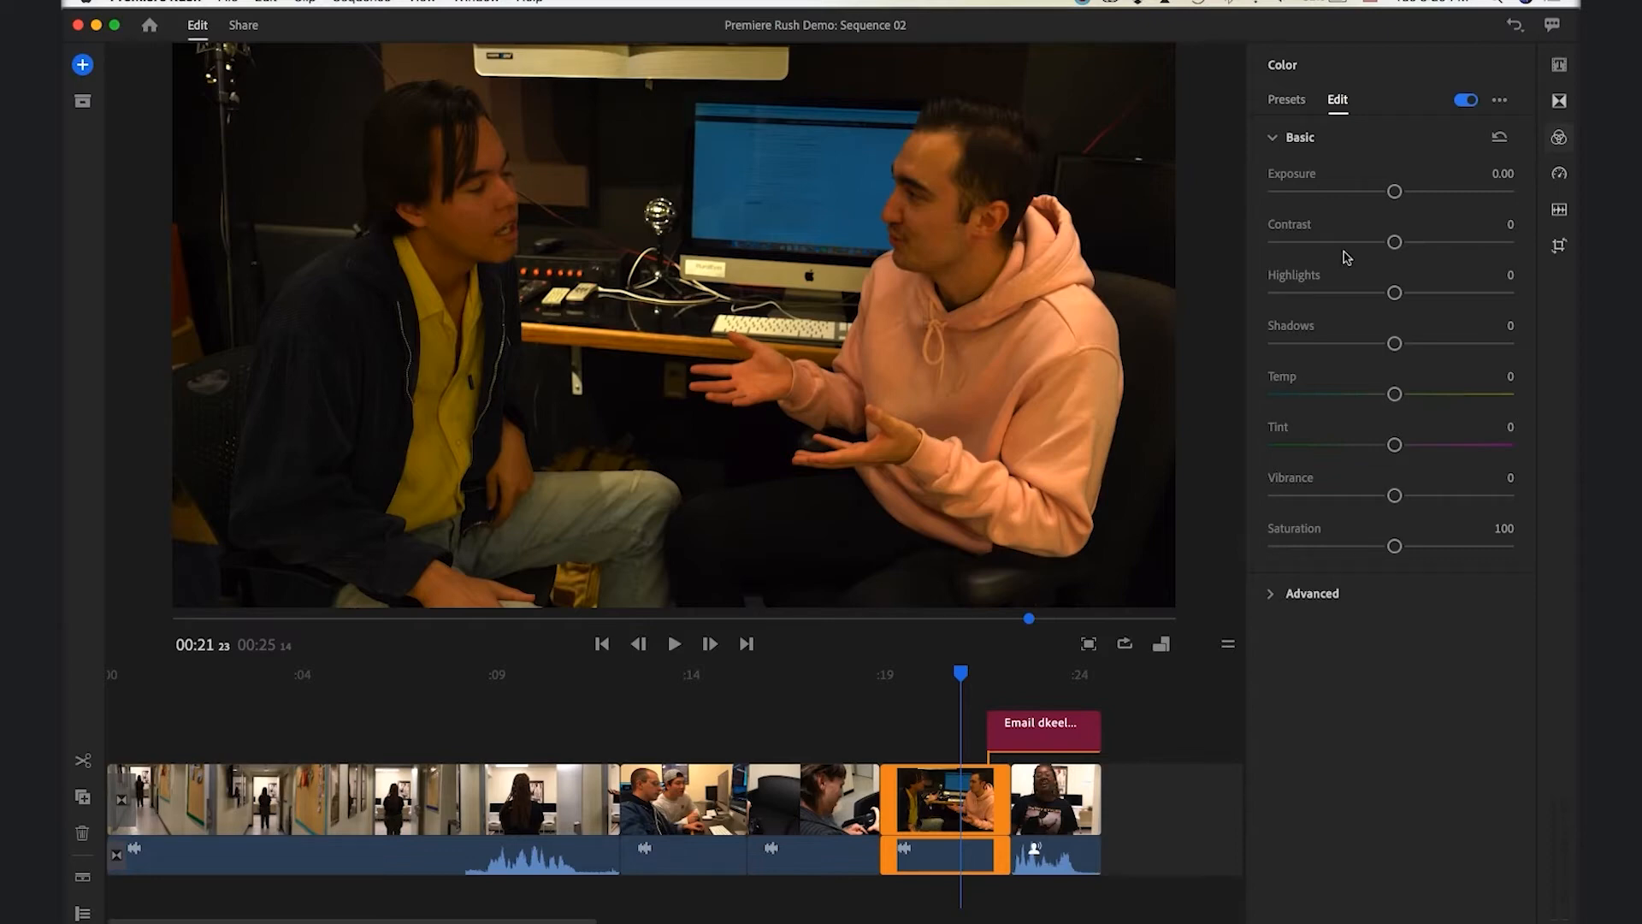
Raise the exposure of the two-men clip and the students-at-computers clip
drag(1395, 192, 1408, 193)
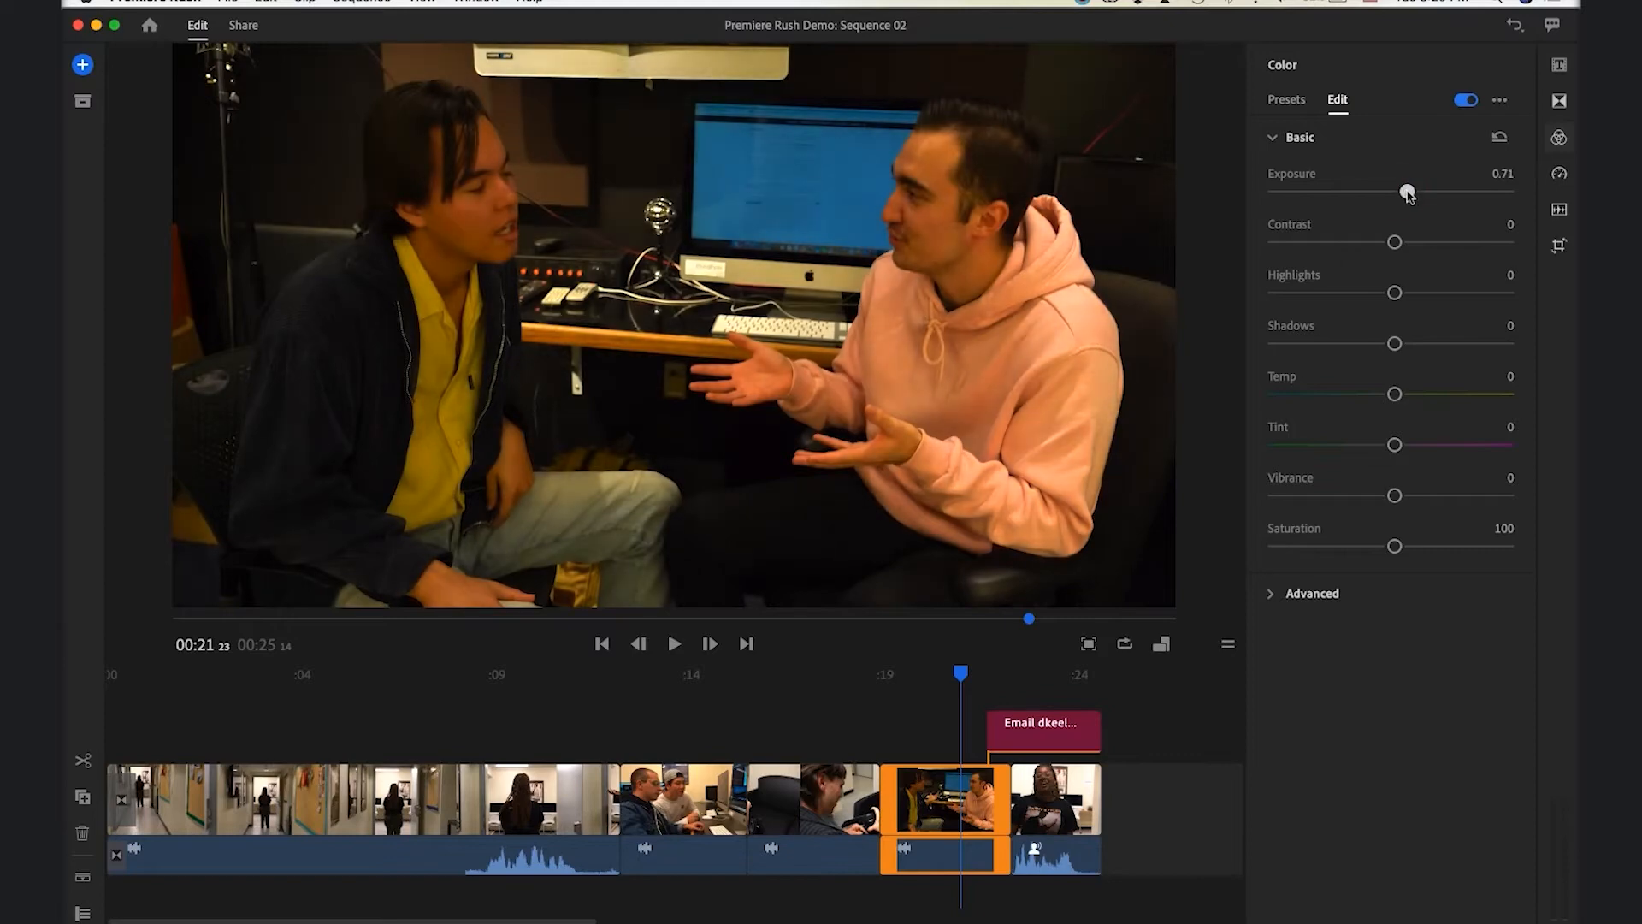
click(691, 674)
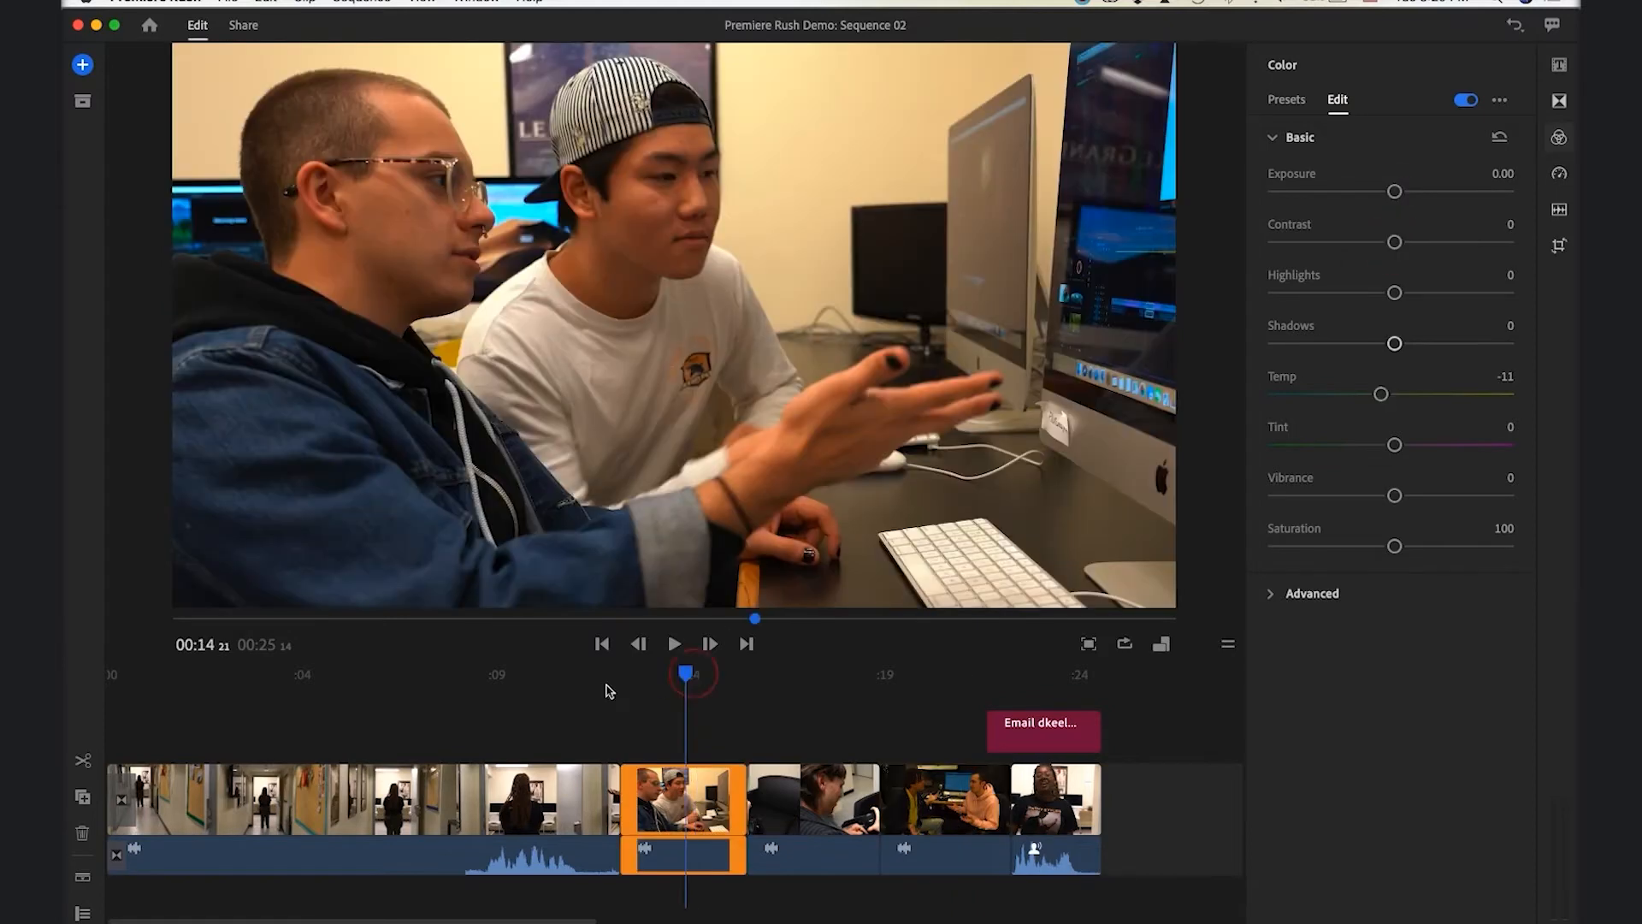
click(548, 676)
click(656, 675)
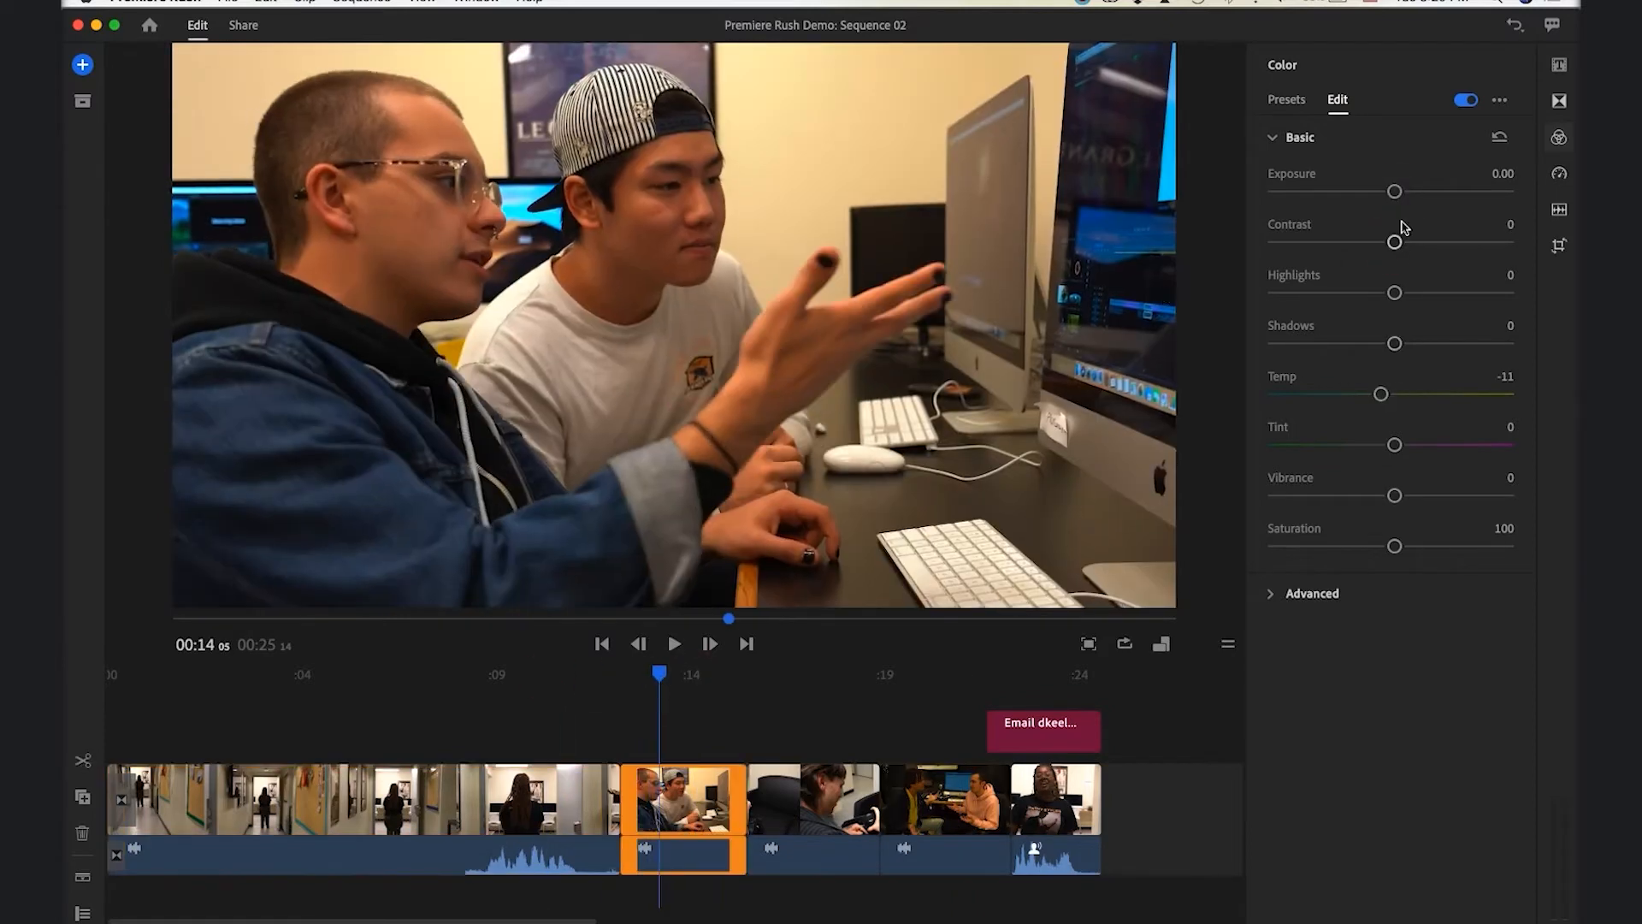
drag(1396, 192, 1407, 192)
Set the two-men clip's contrast to 26 and adjust its saturation to 98
drag(659, 674, 944, 678)
click(1338, 99)
mouse_move(1404, 242)
mouse_down()
mouse_move(1451, 243)
mouse_move(1426, 242)
mouse_up()
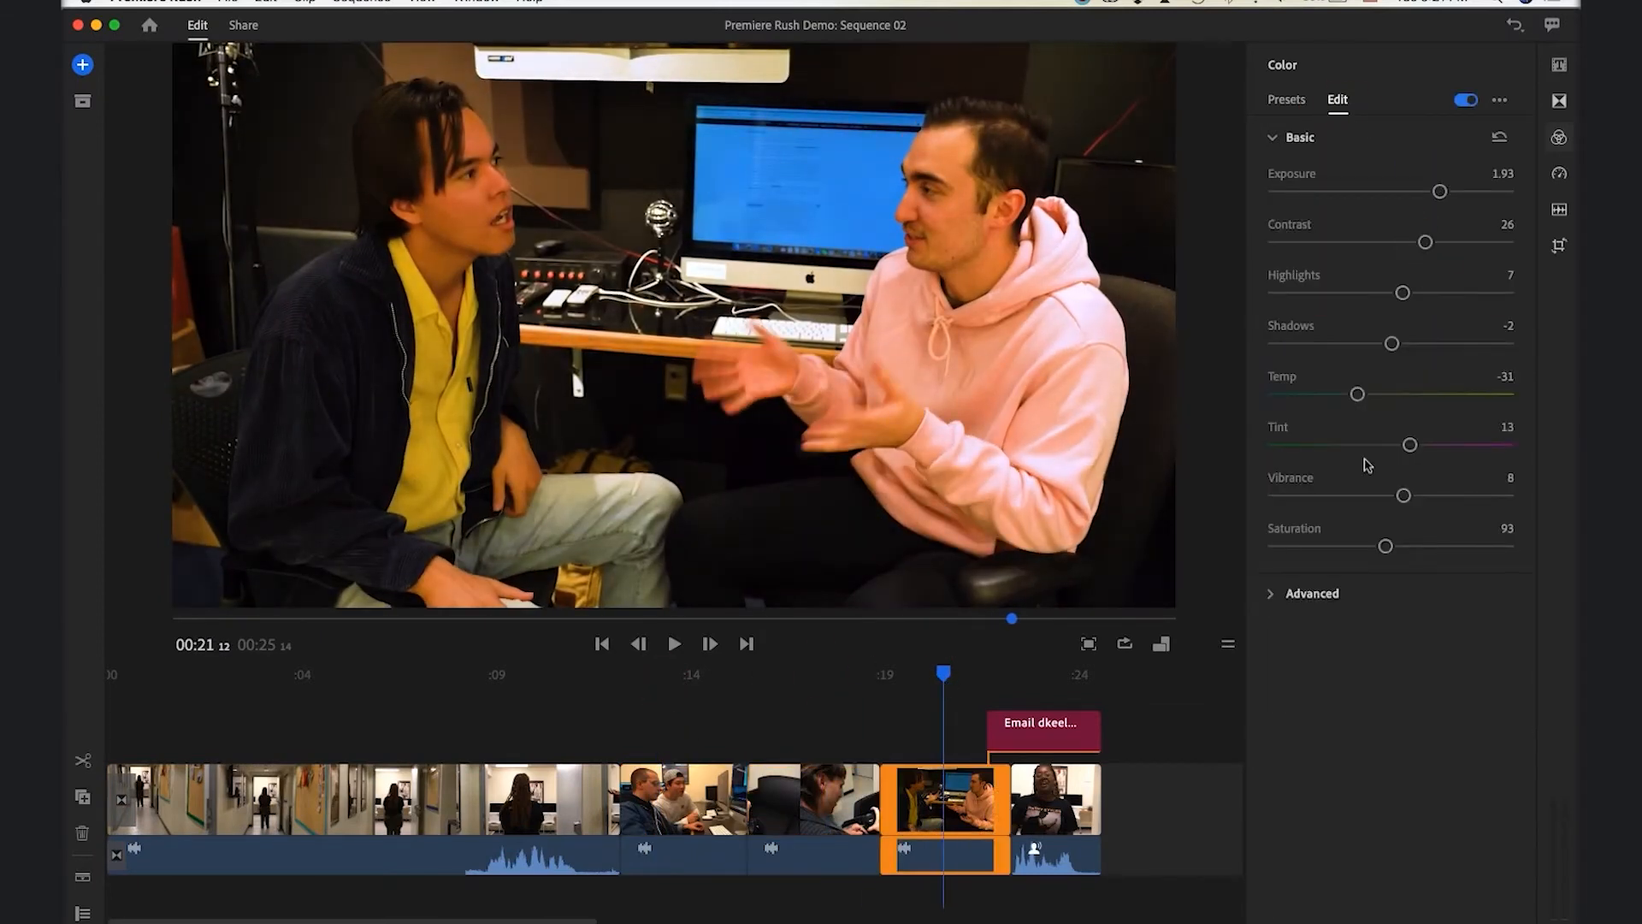
click(604, 717)
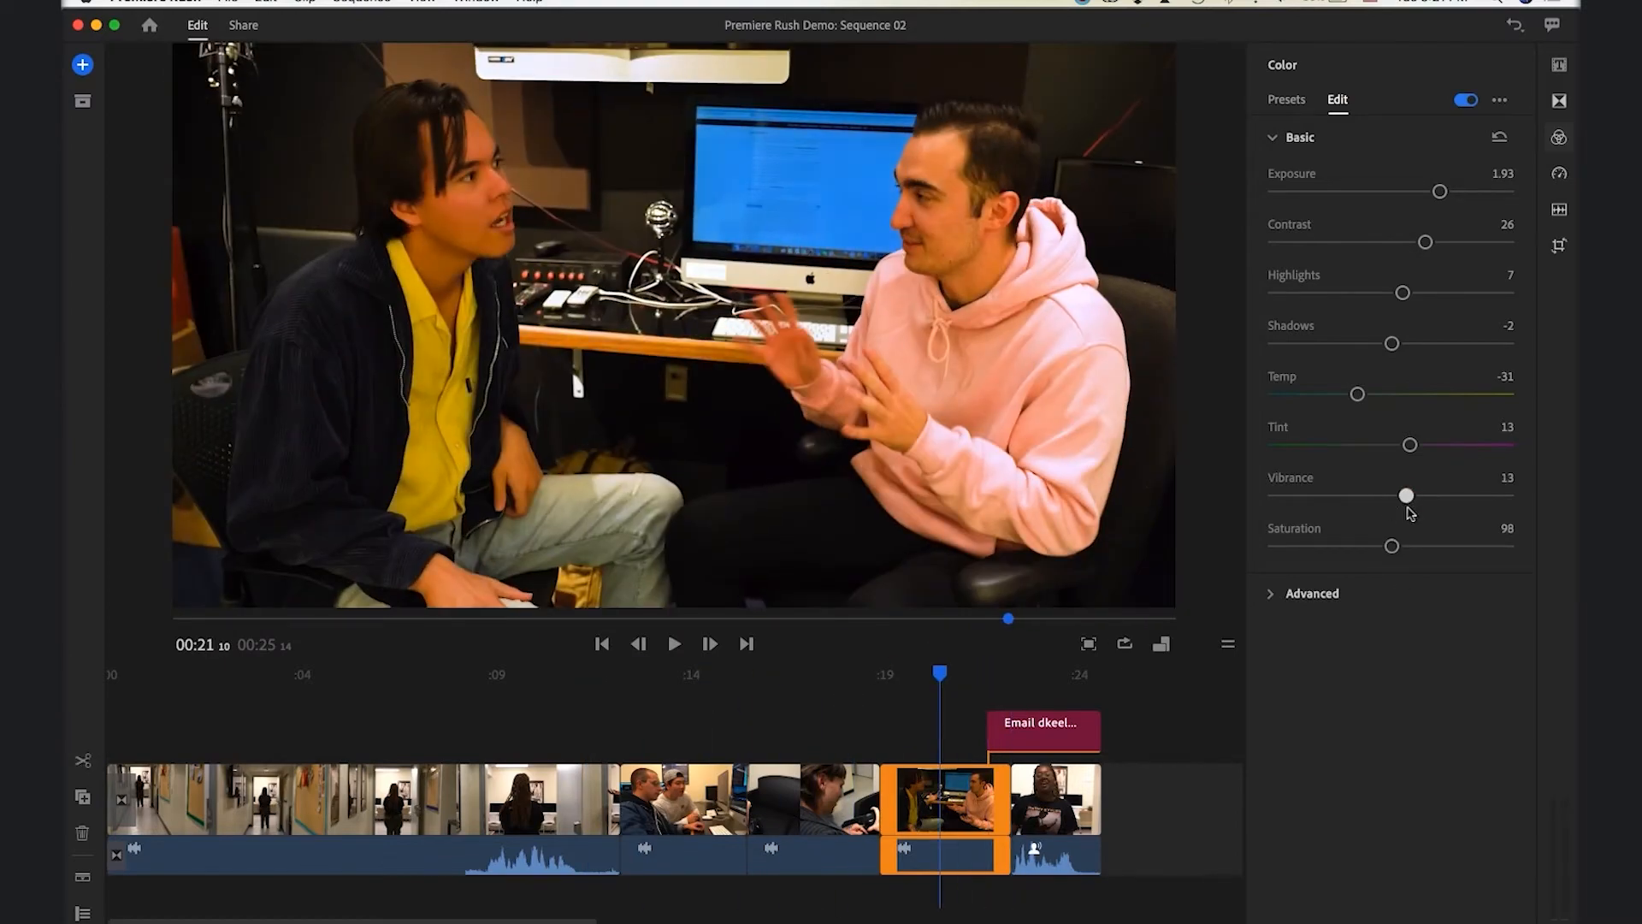
drag(1392, 546, 1366, 546)
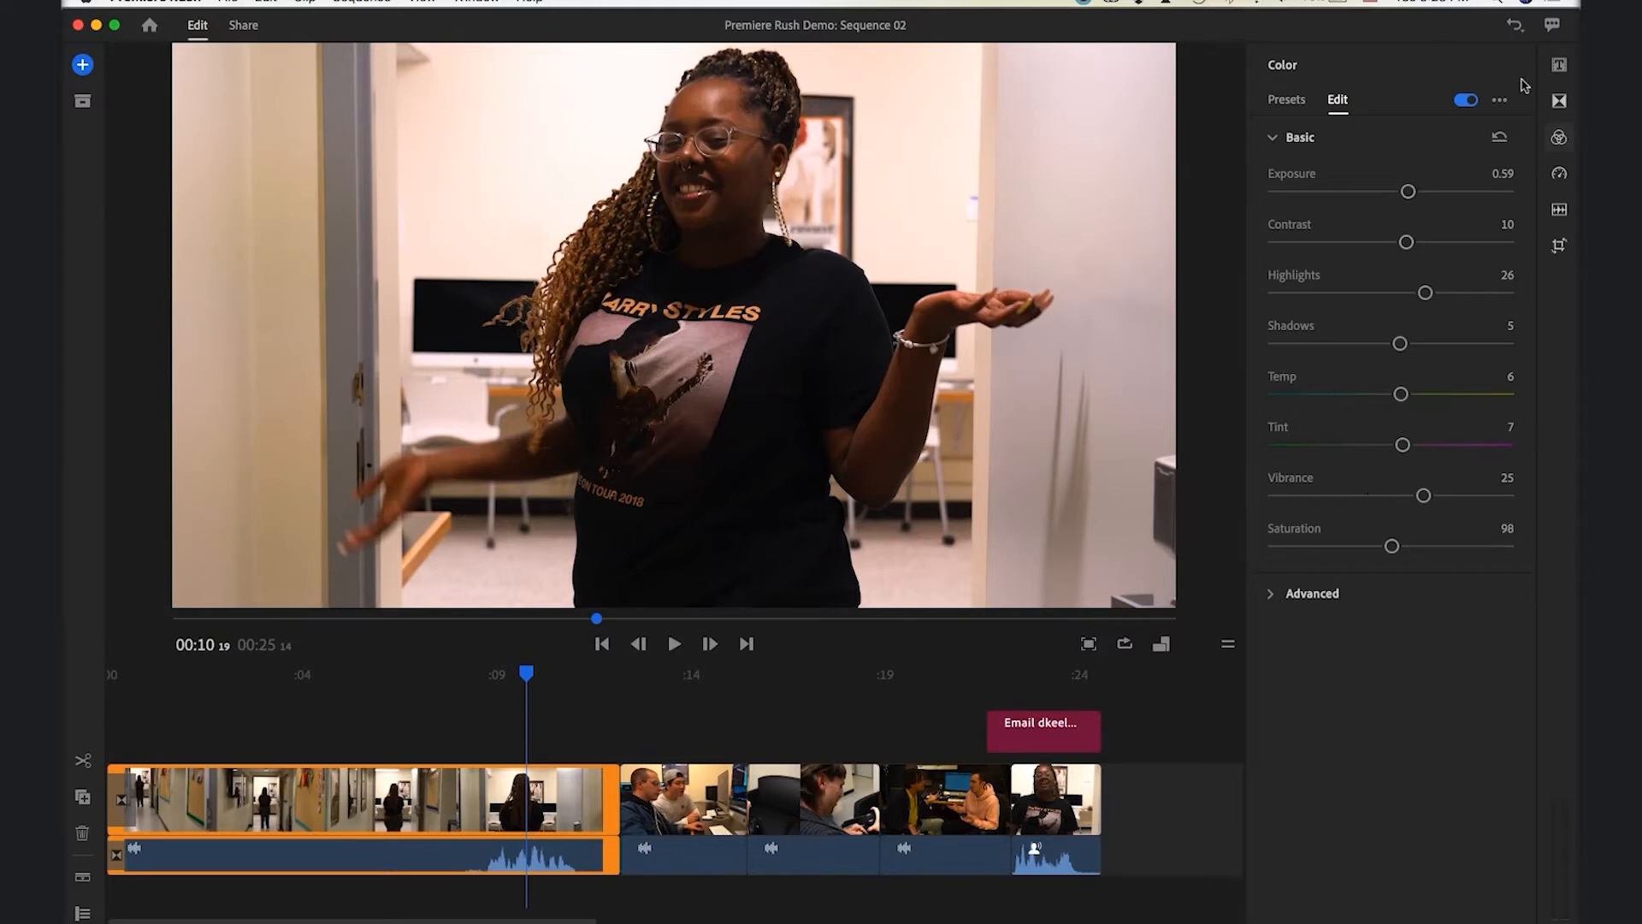
Save the opening clip's colour settings as a new preset named Intro
click(1500, 100)
click(1496, 138)
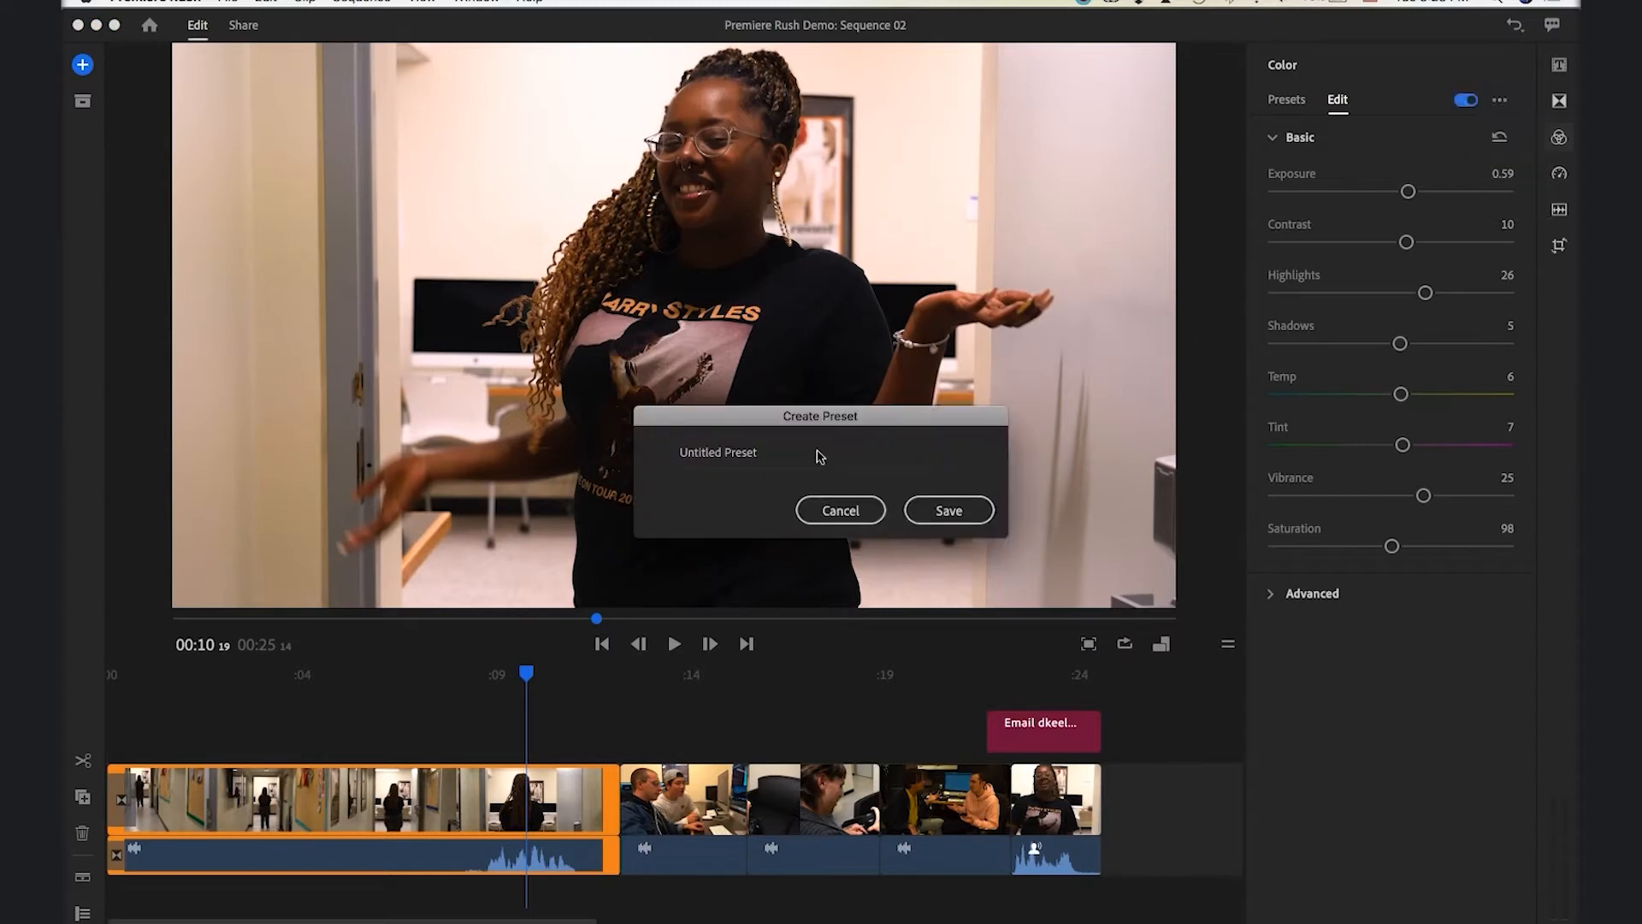
click(813, 450)
key(super+a)
key(BackSpace)
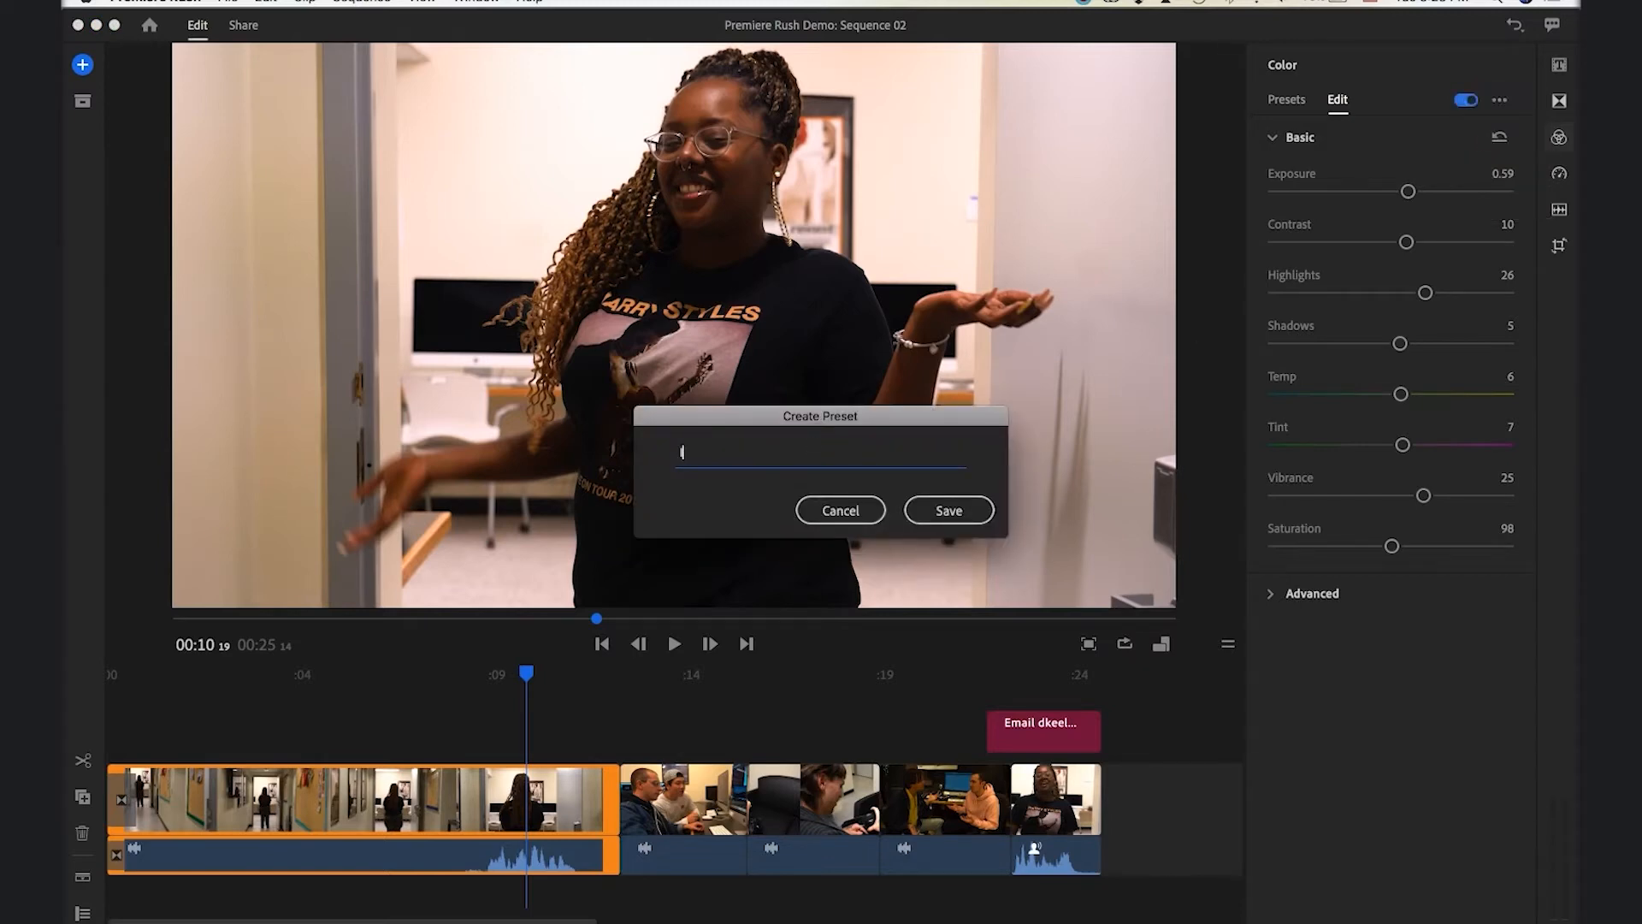
key(Return)
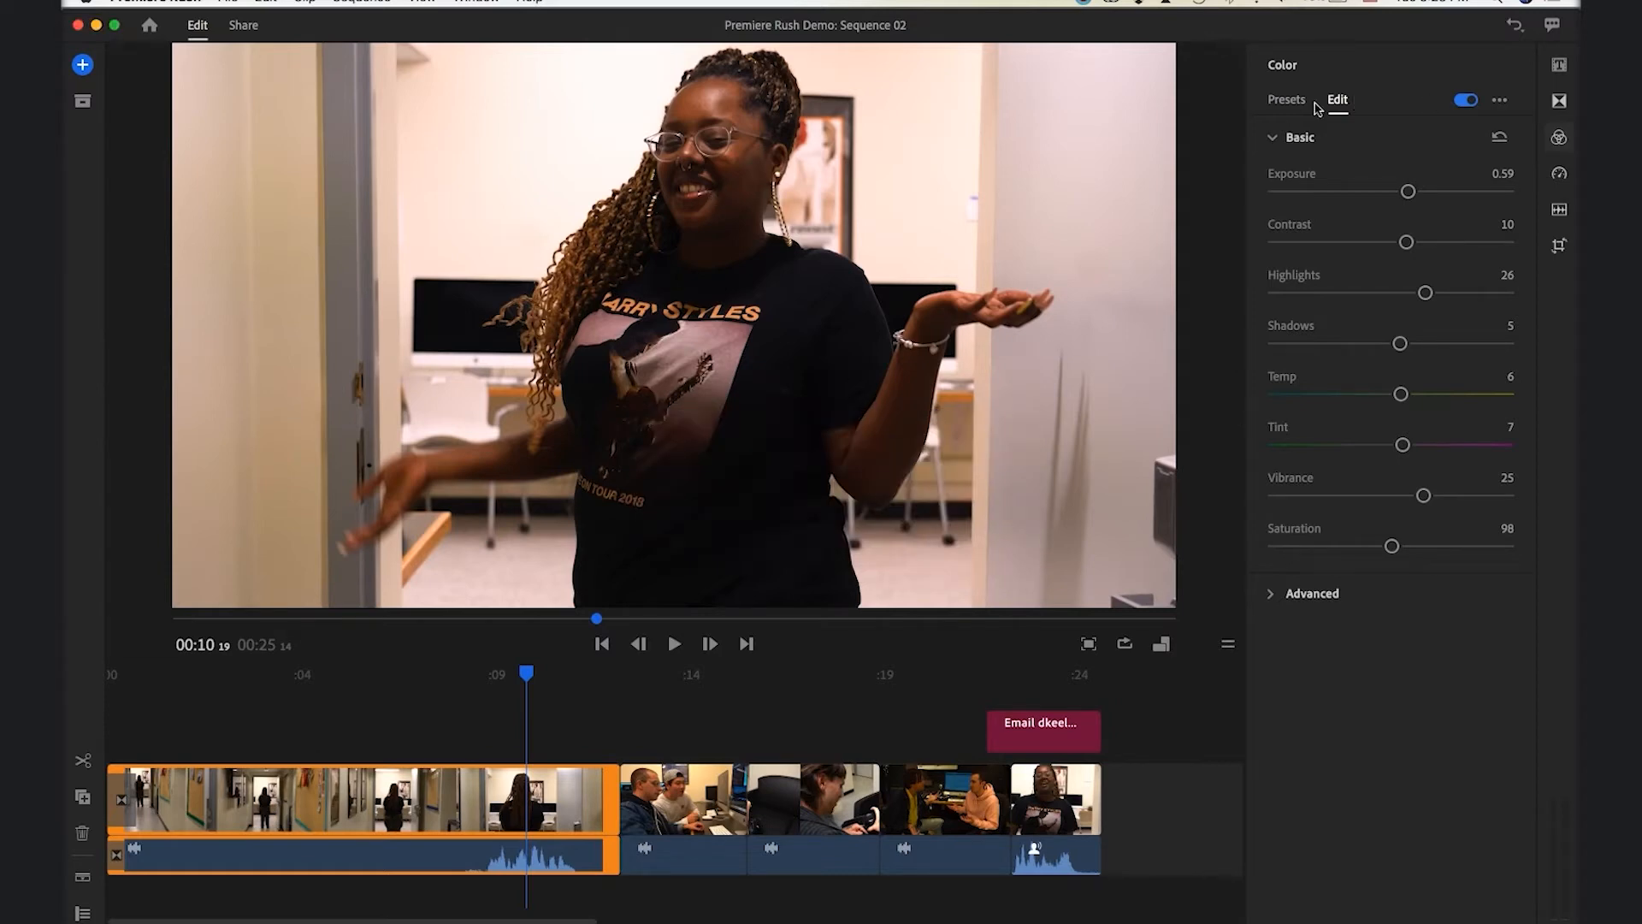
Apply the Intro colour preset to the last clip and check its Basic values
click(1052, 674)
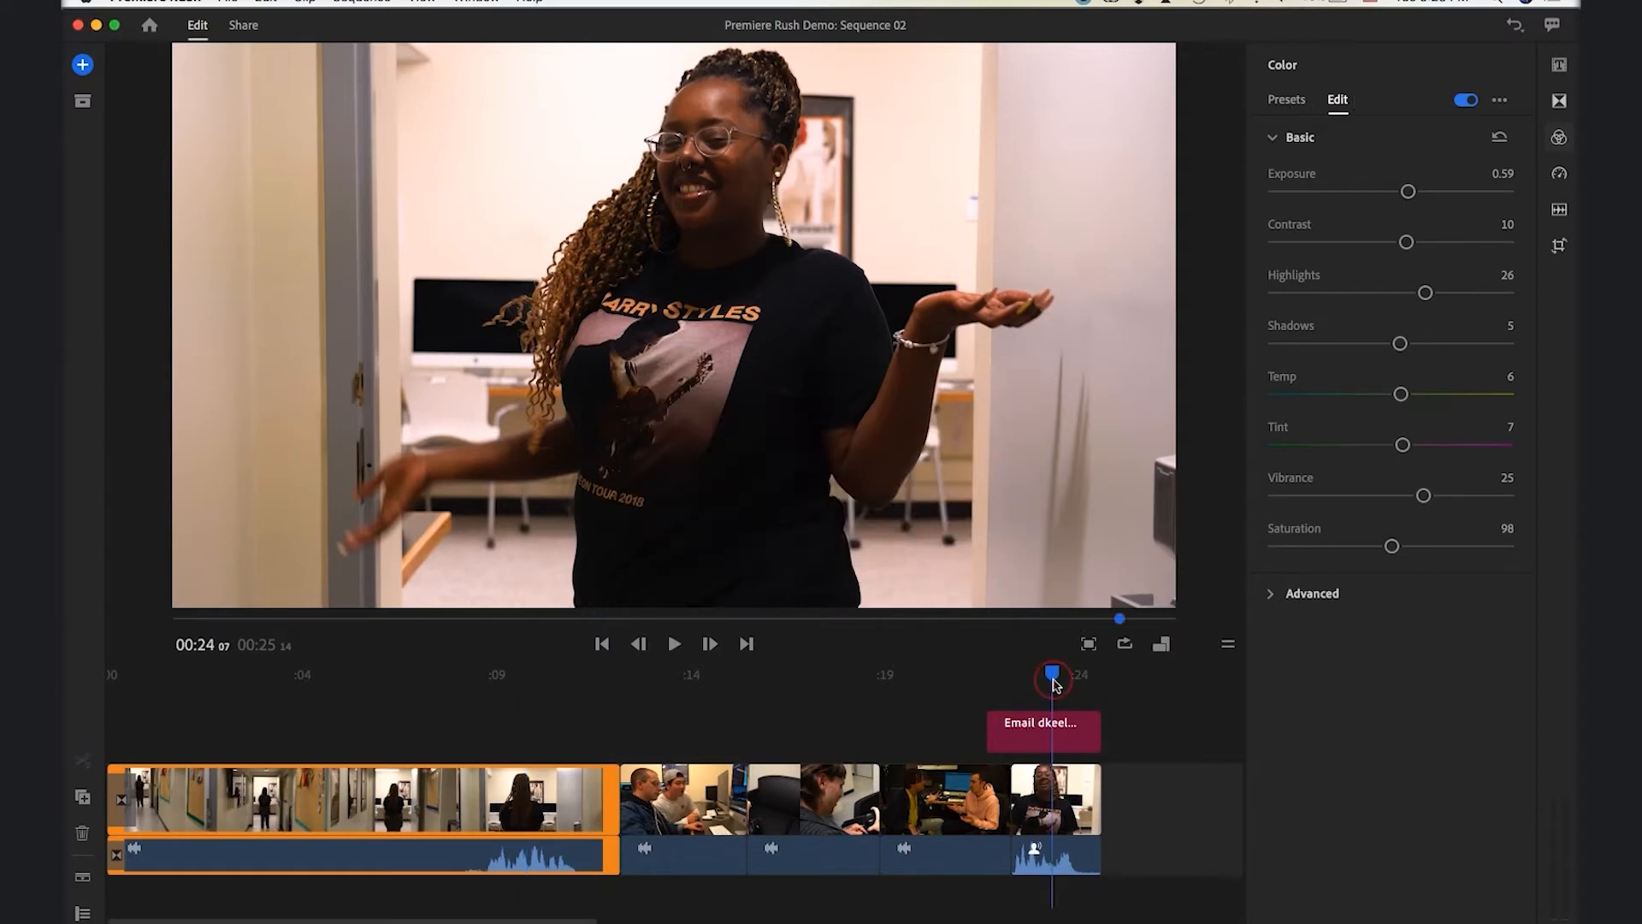
click(1067, 813)
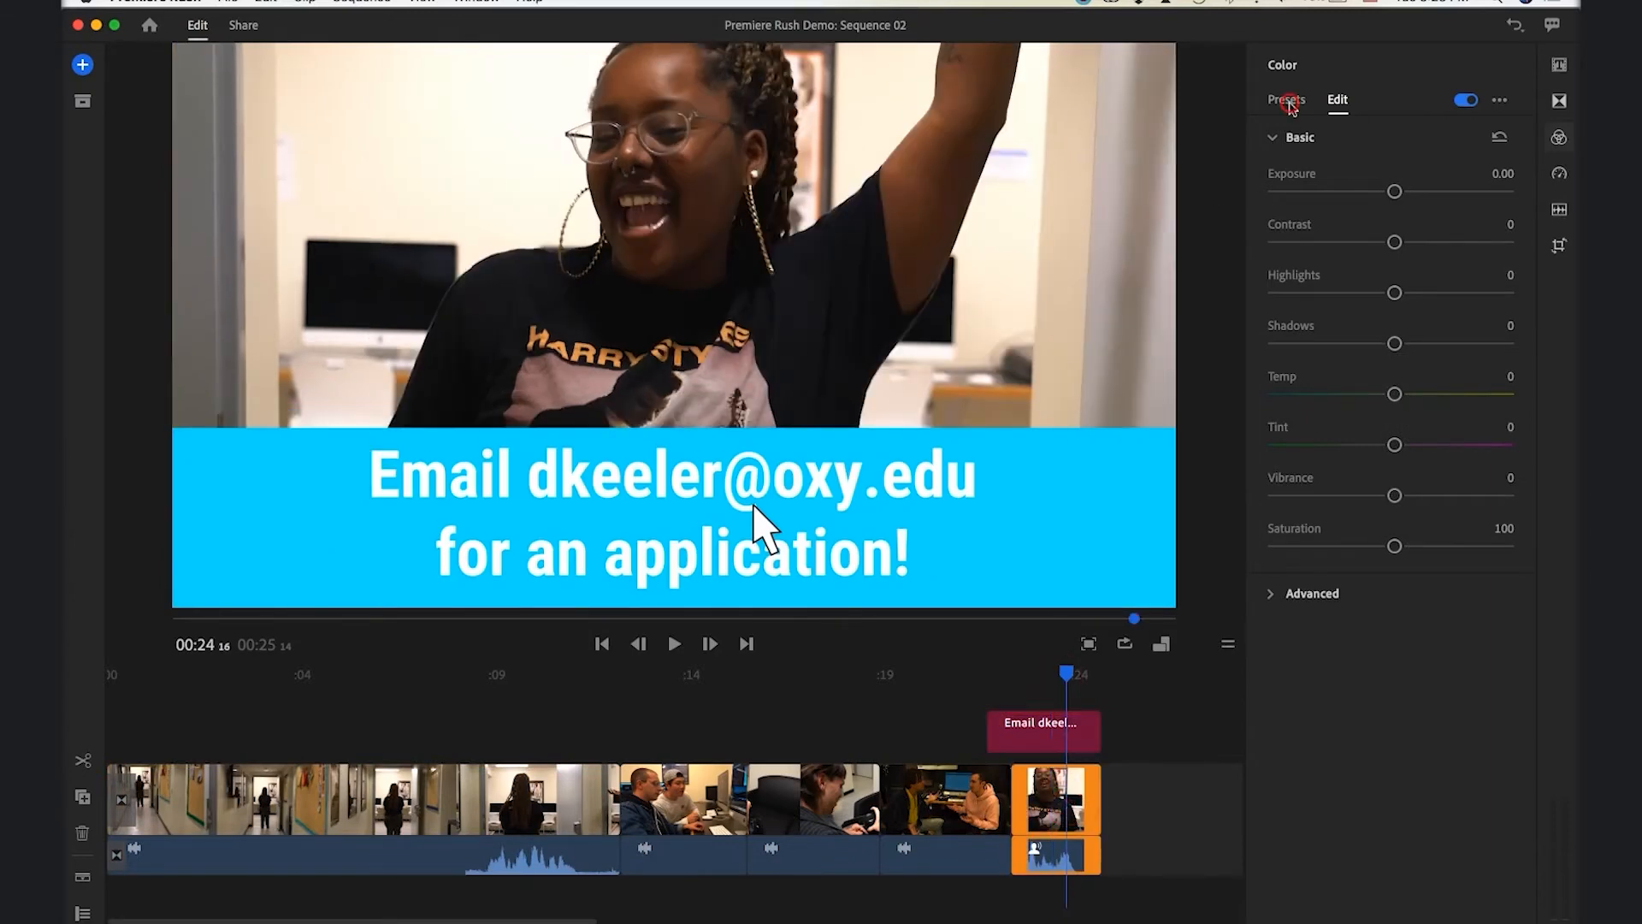
click(1290, 102)
scroll(1471, 779, down, 2)
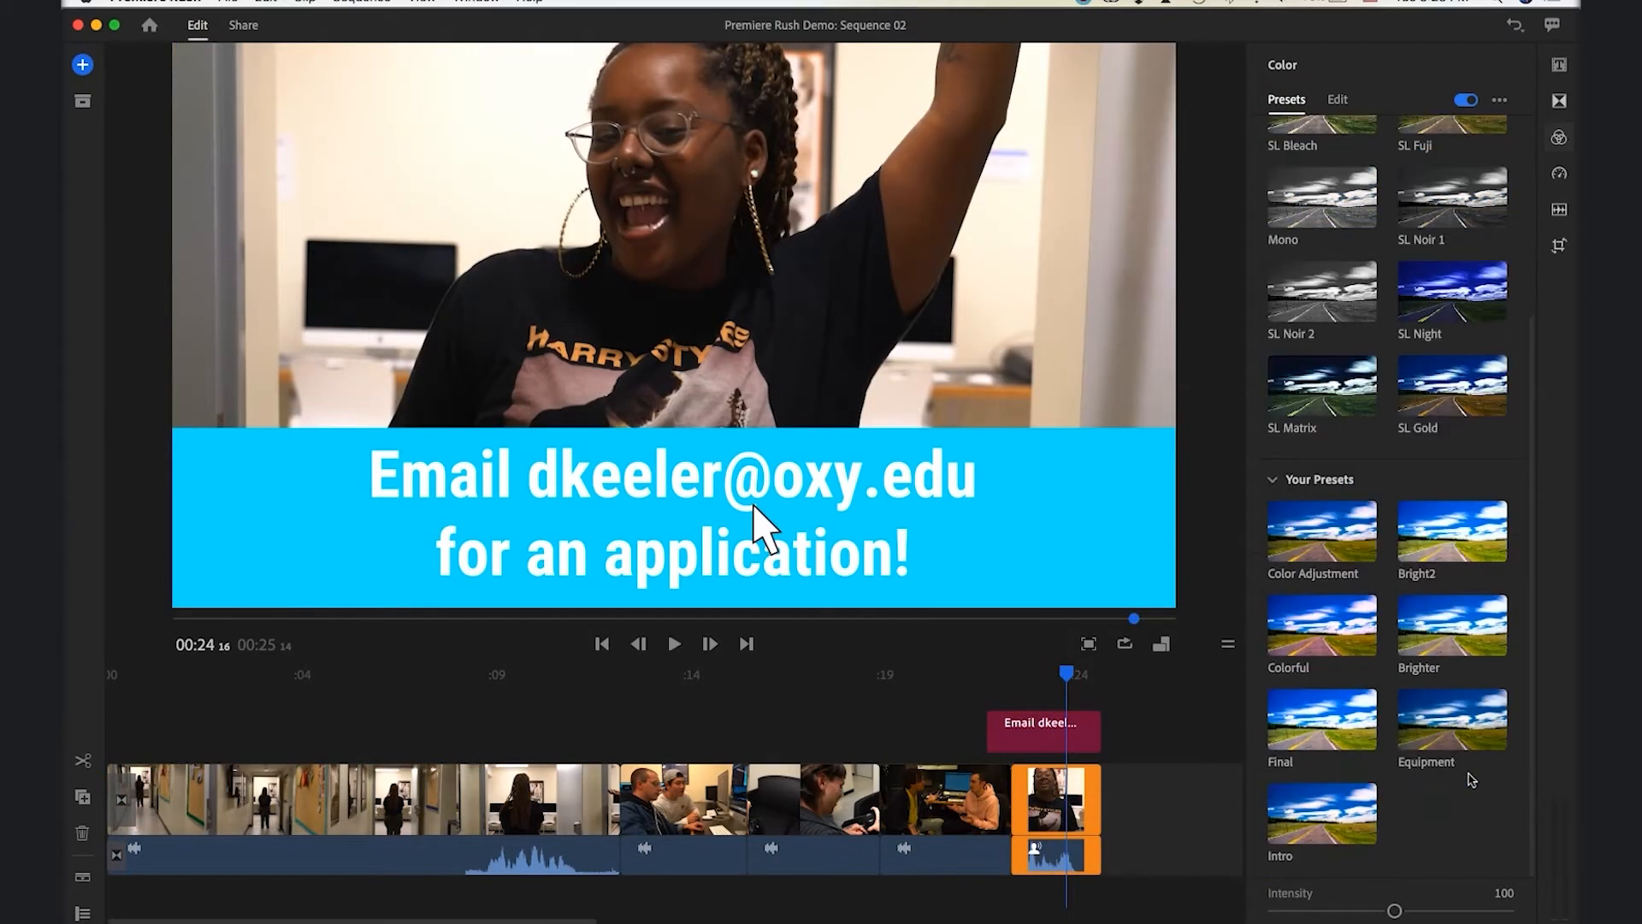
click(1328, 813)
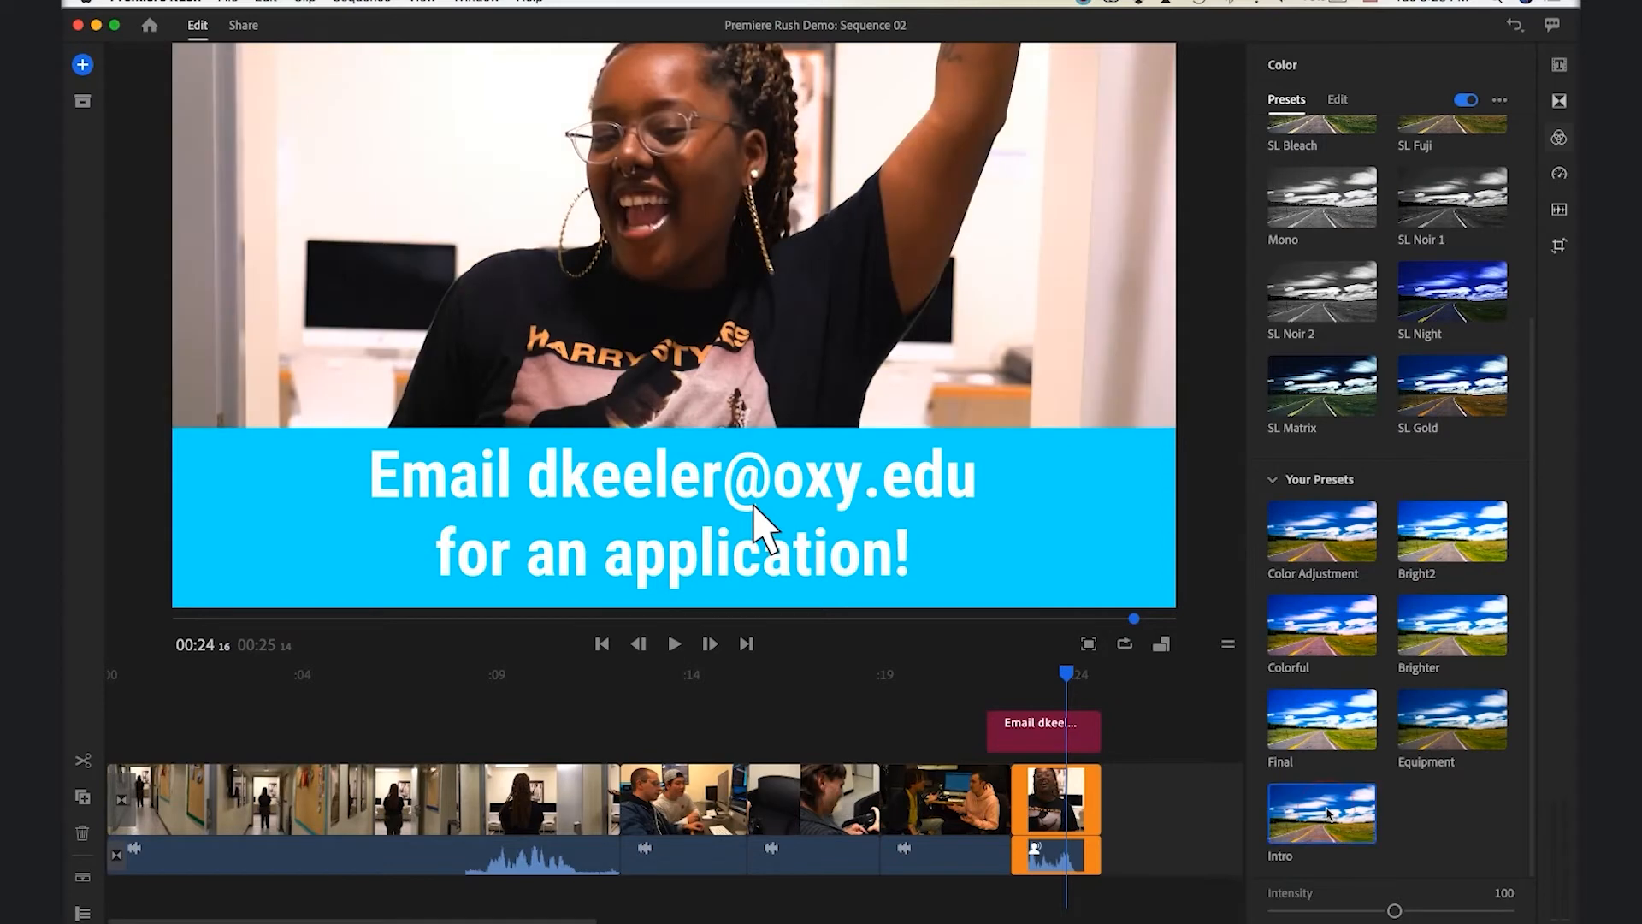
click(1338, 100)
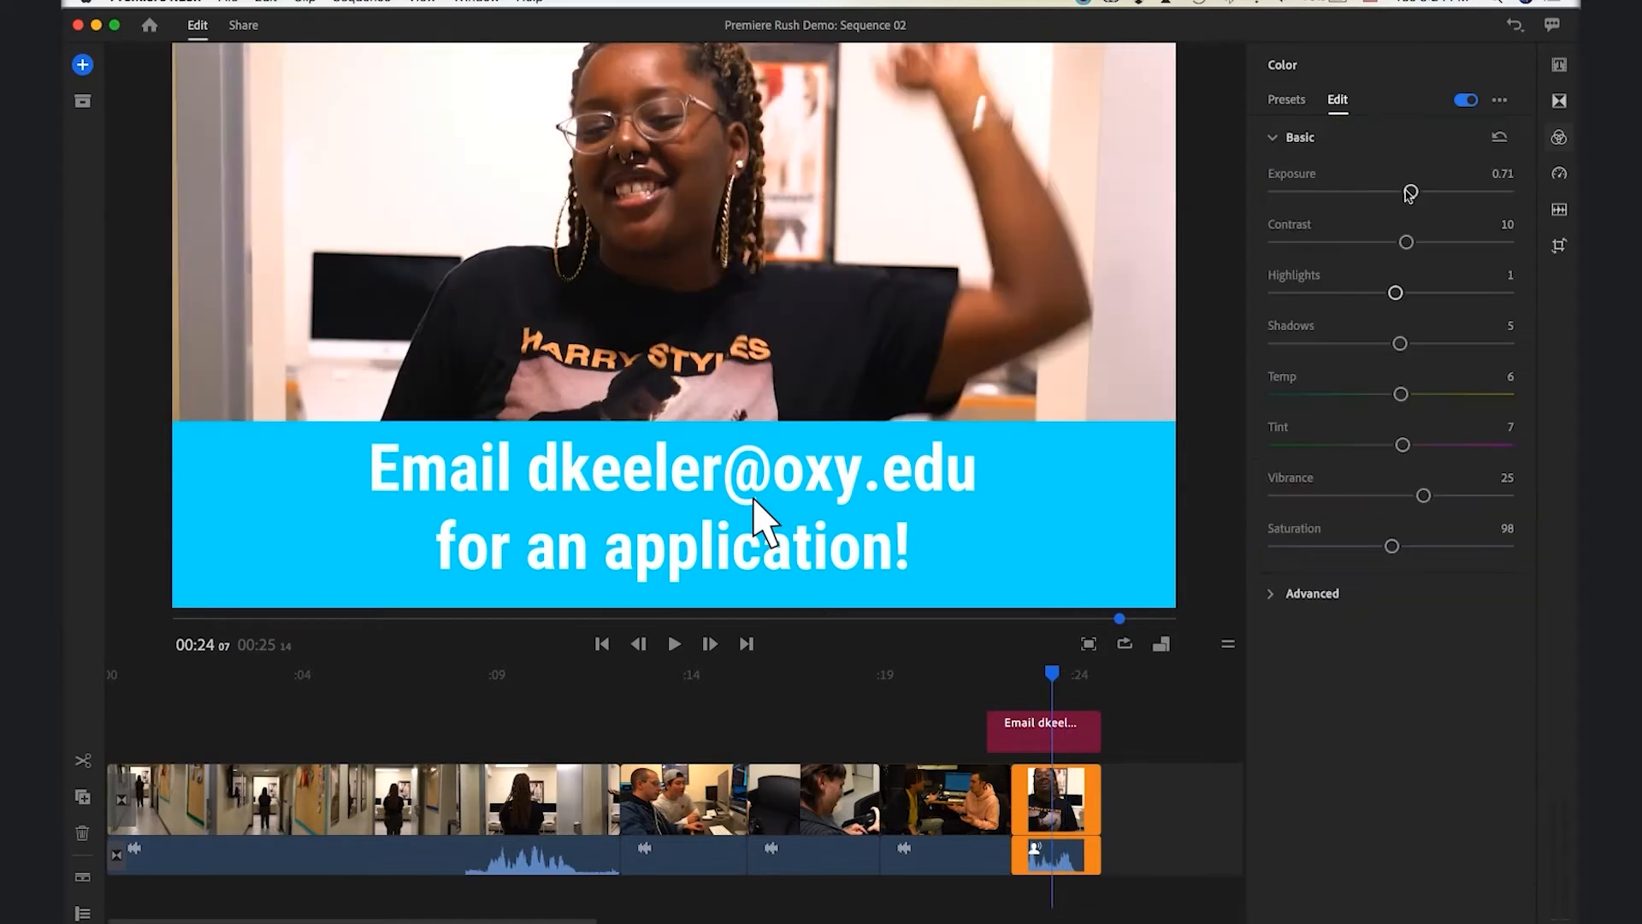
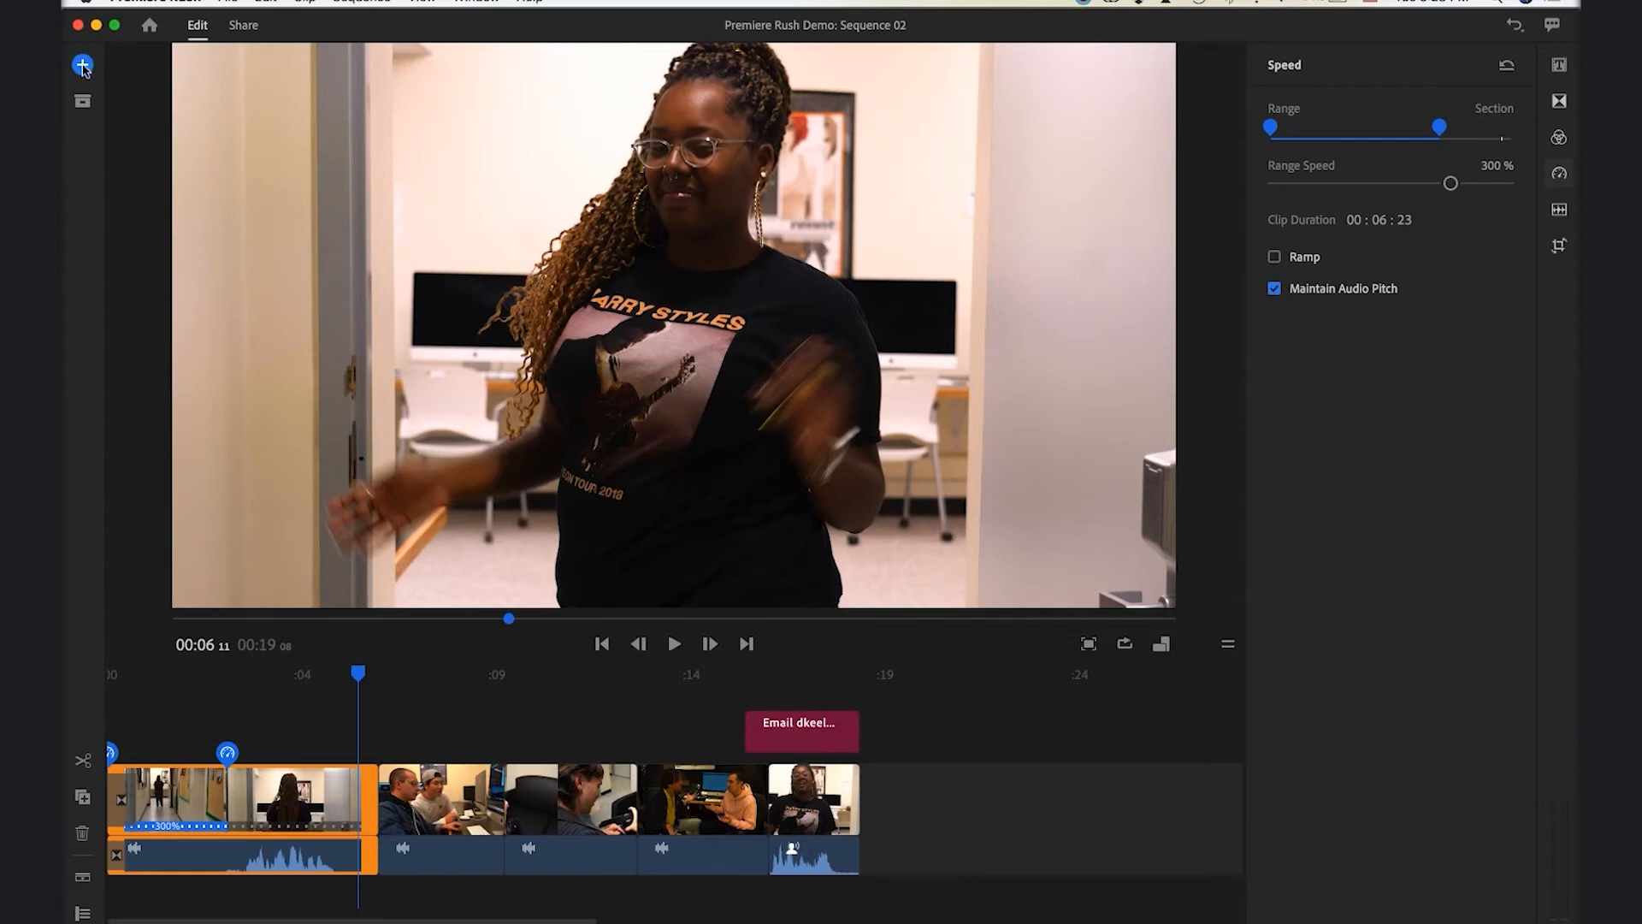
Preview the Aphelion track in Rush Soundtracks and add it to the sequence
click(83, 66)
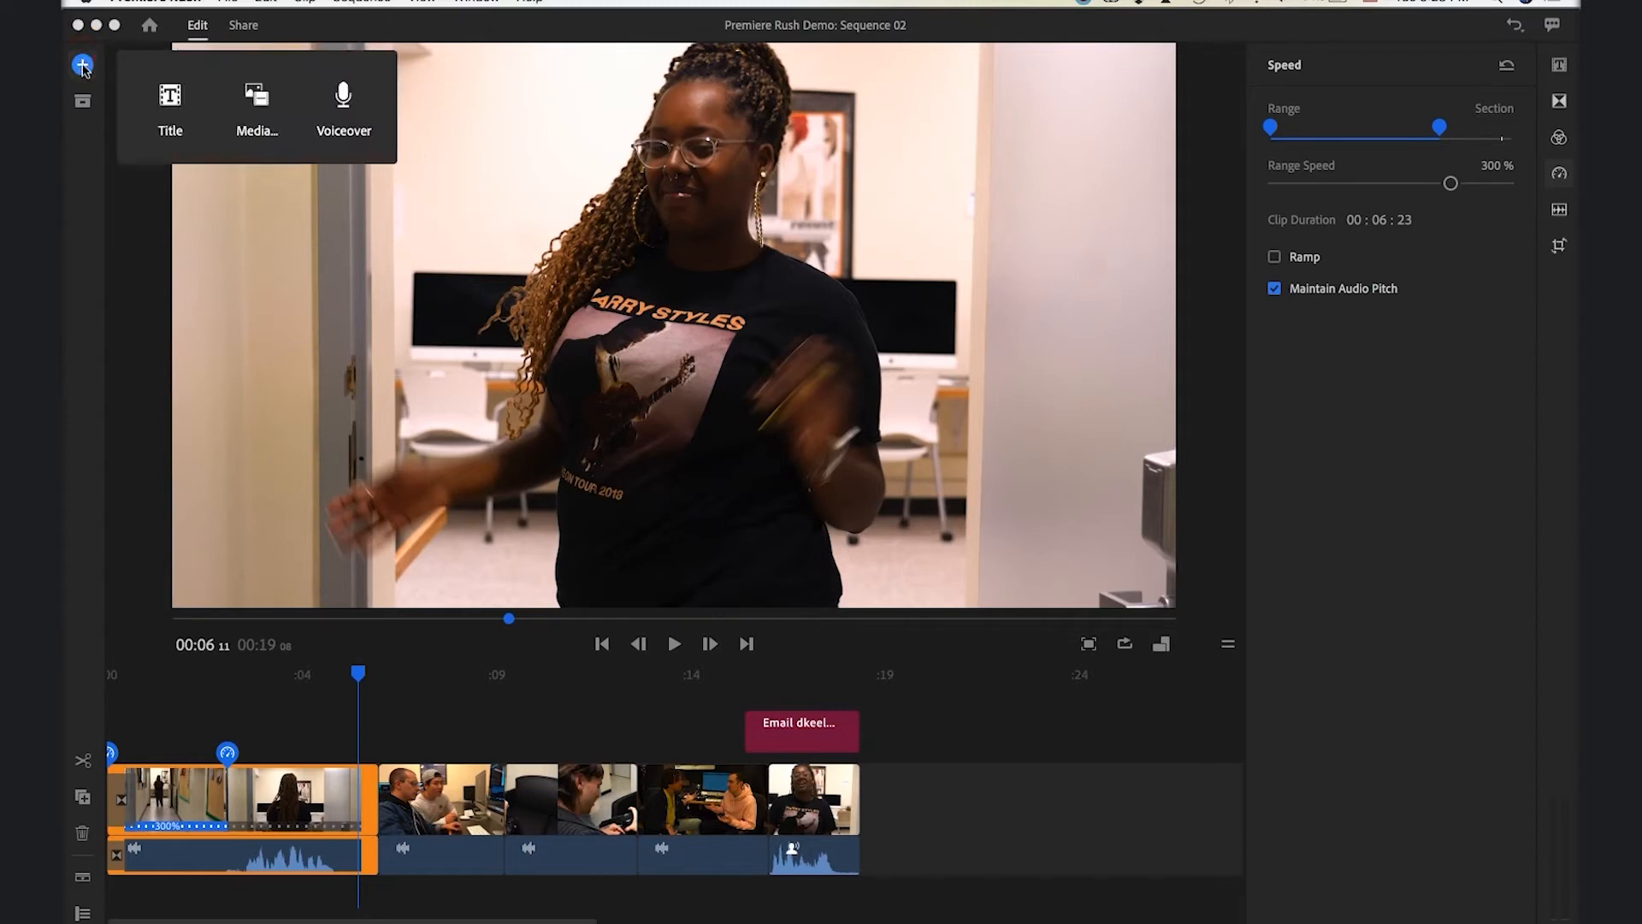
click(256, 120)
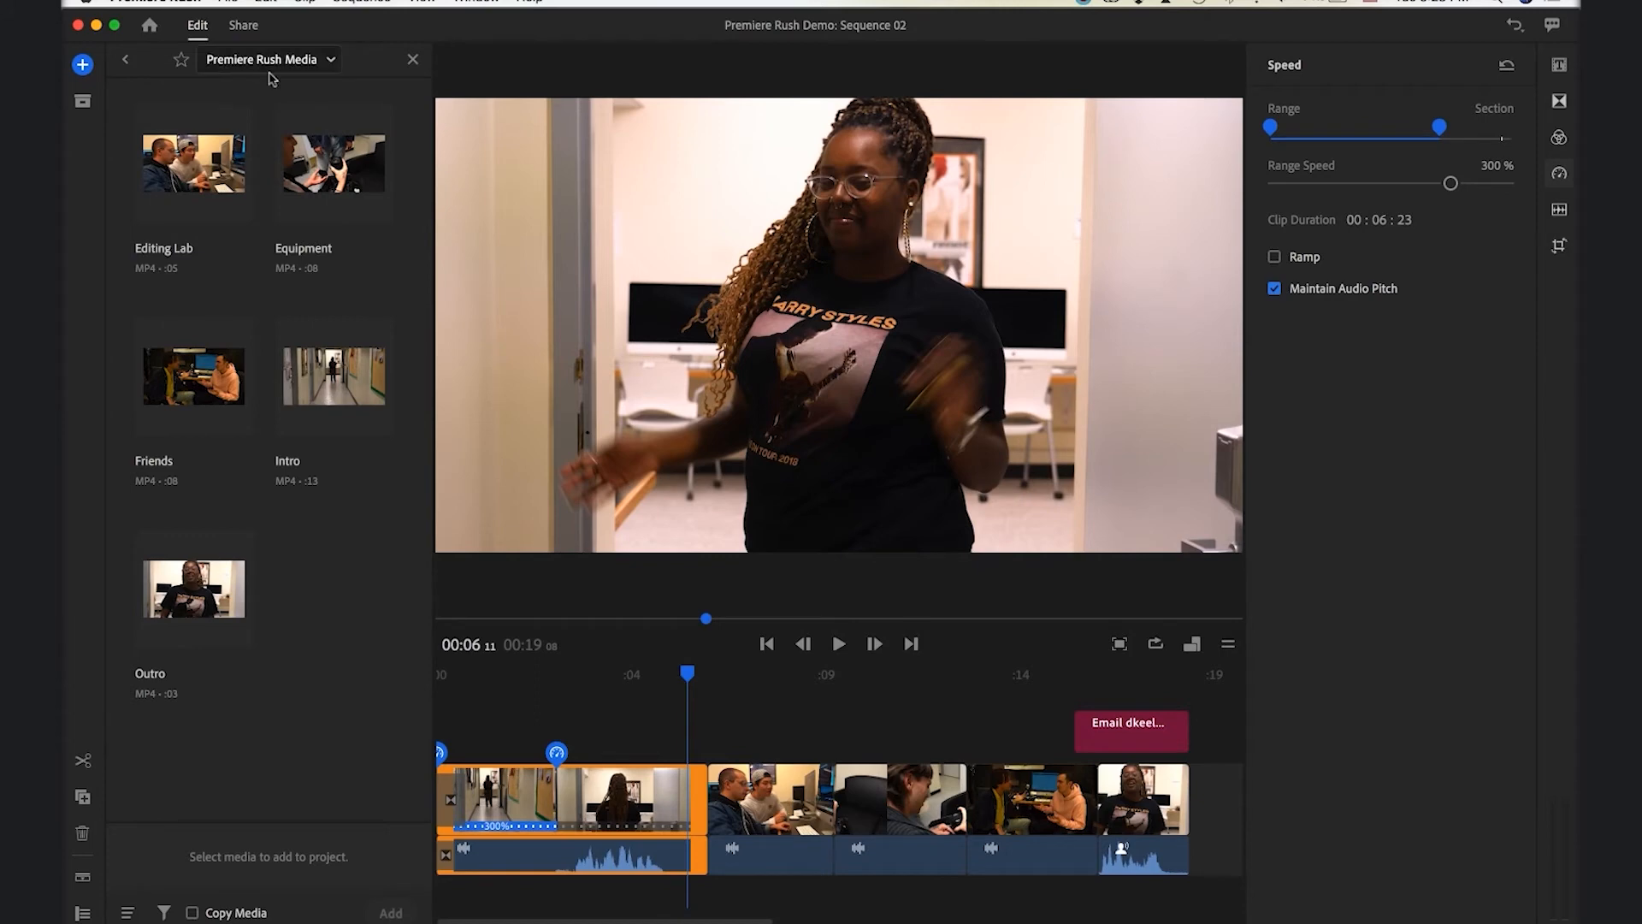
click(332, 61)
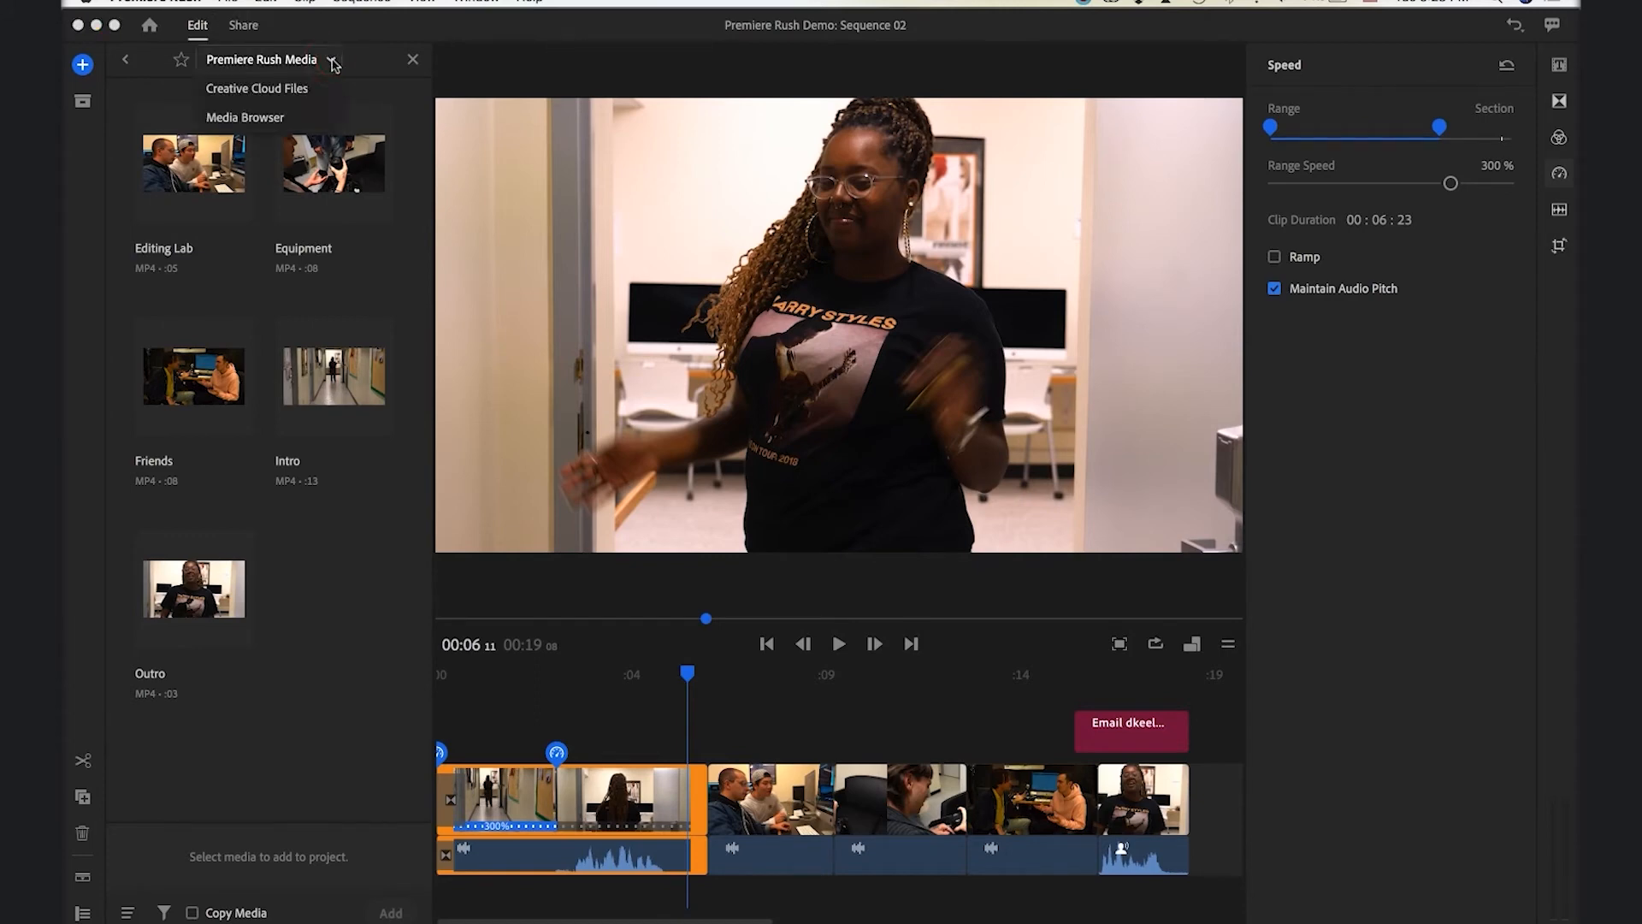
click(257, 120)
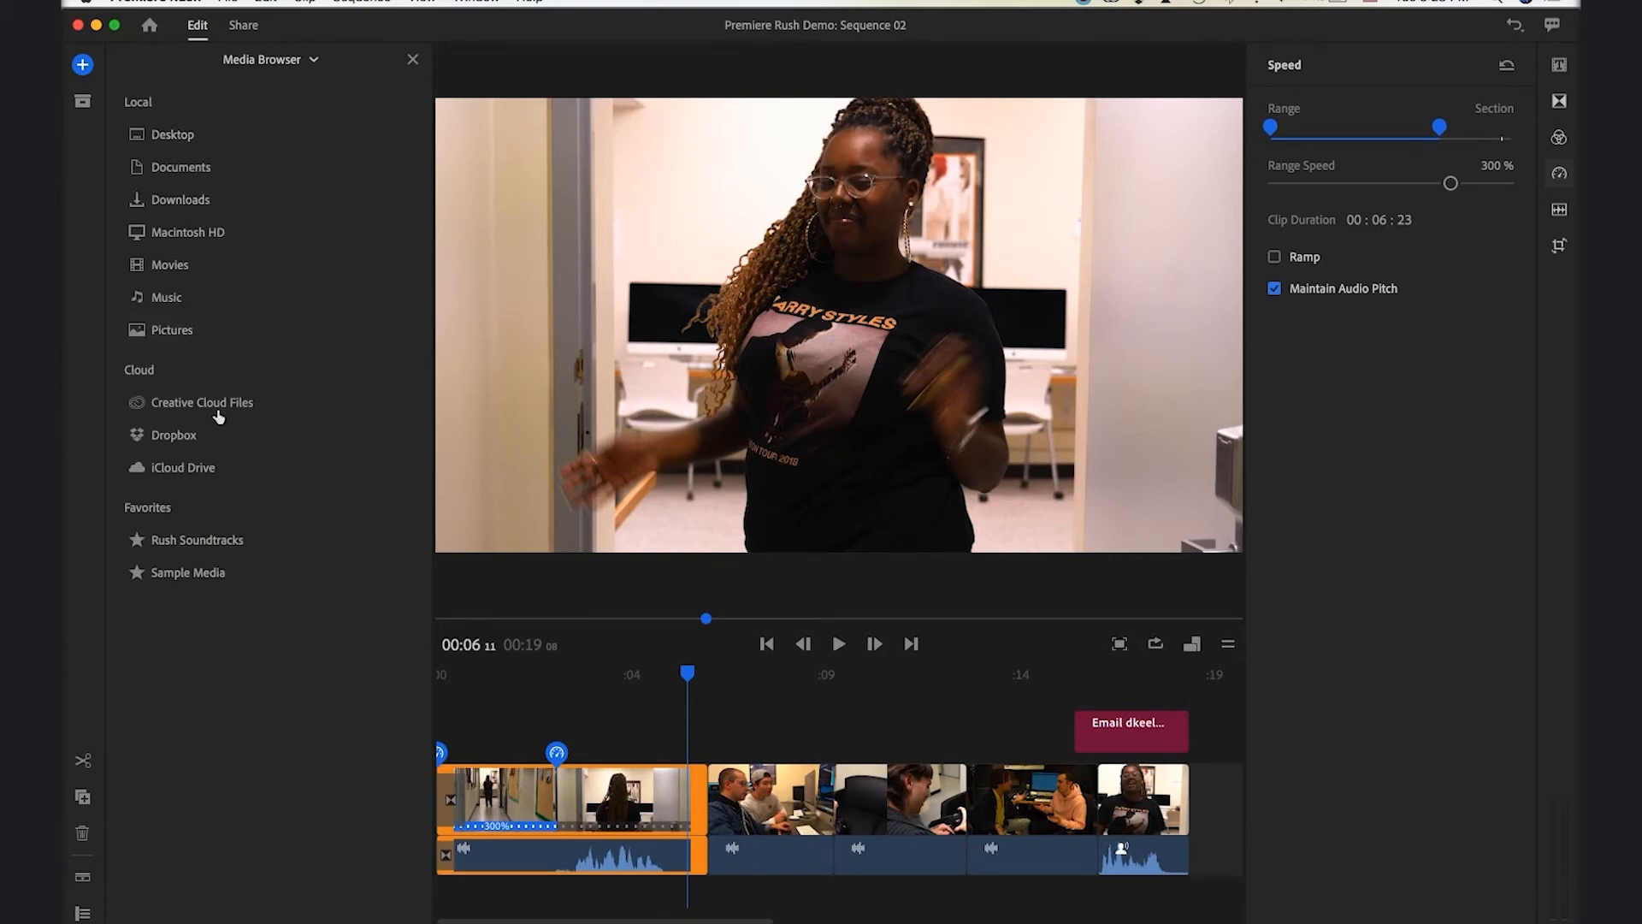
click(247, 546)
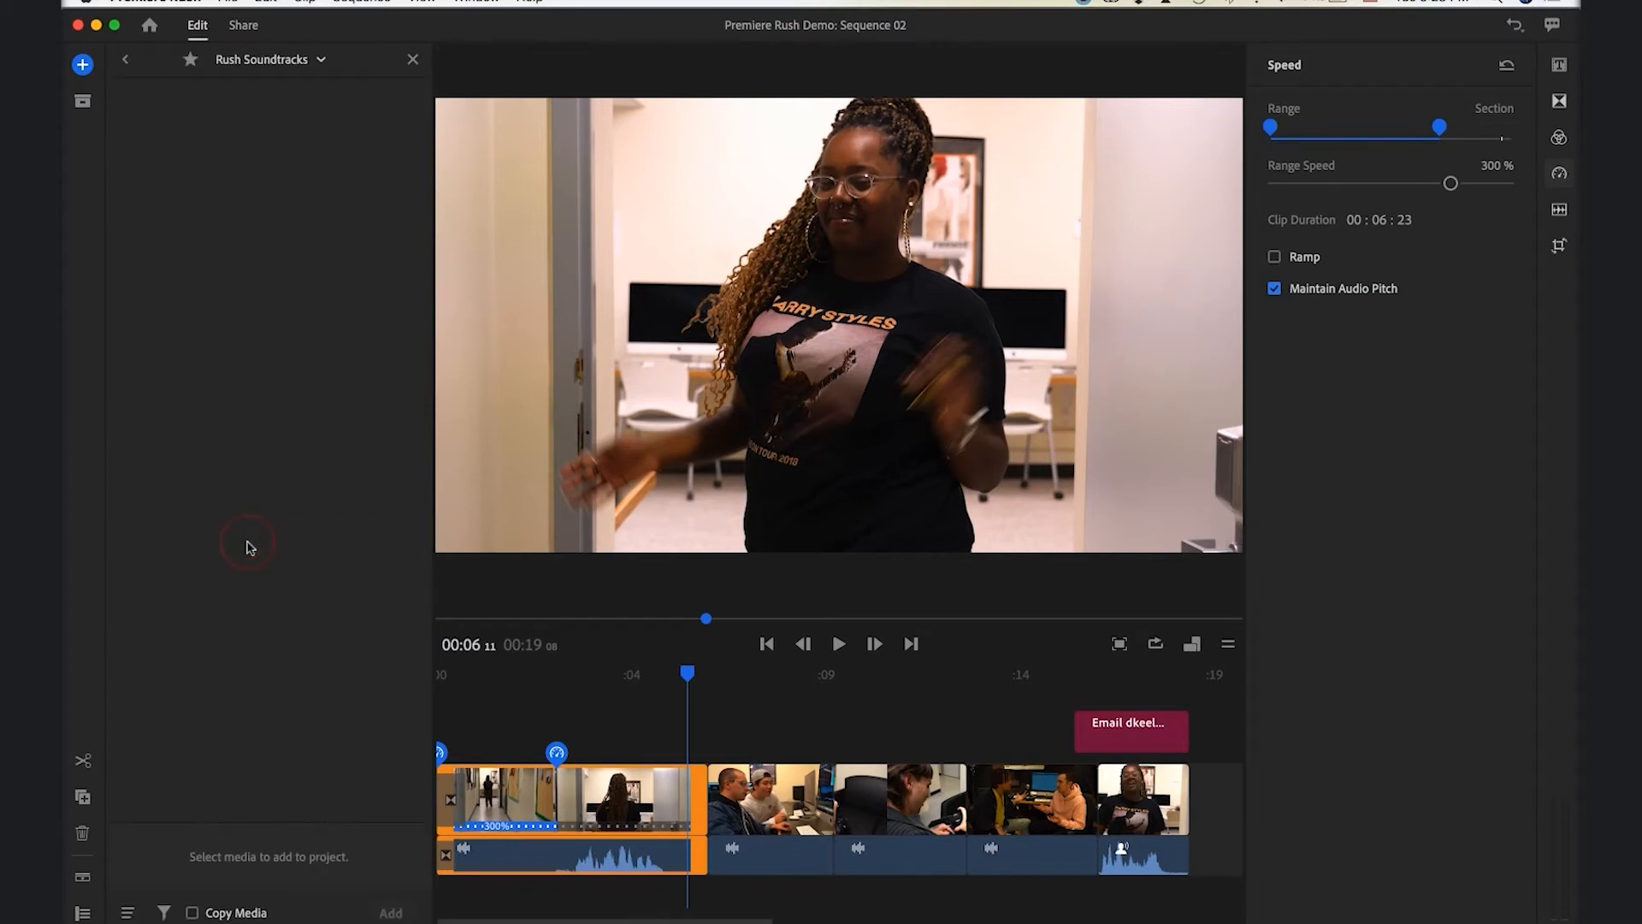
scroll(310, 640, down, 5)
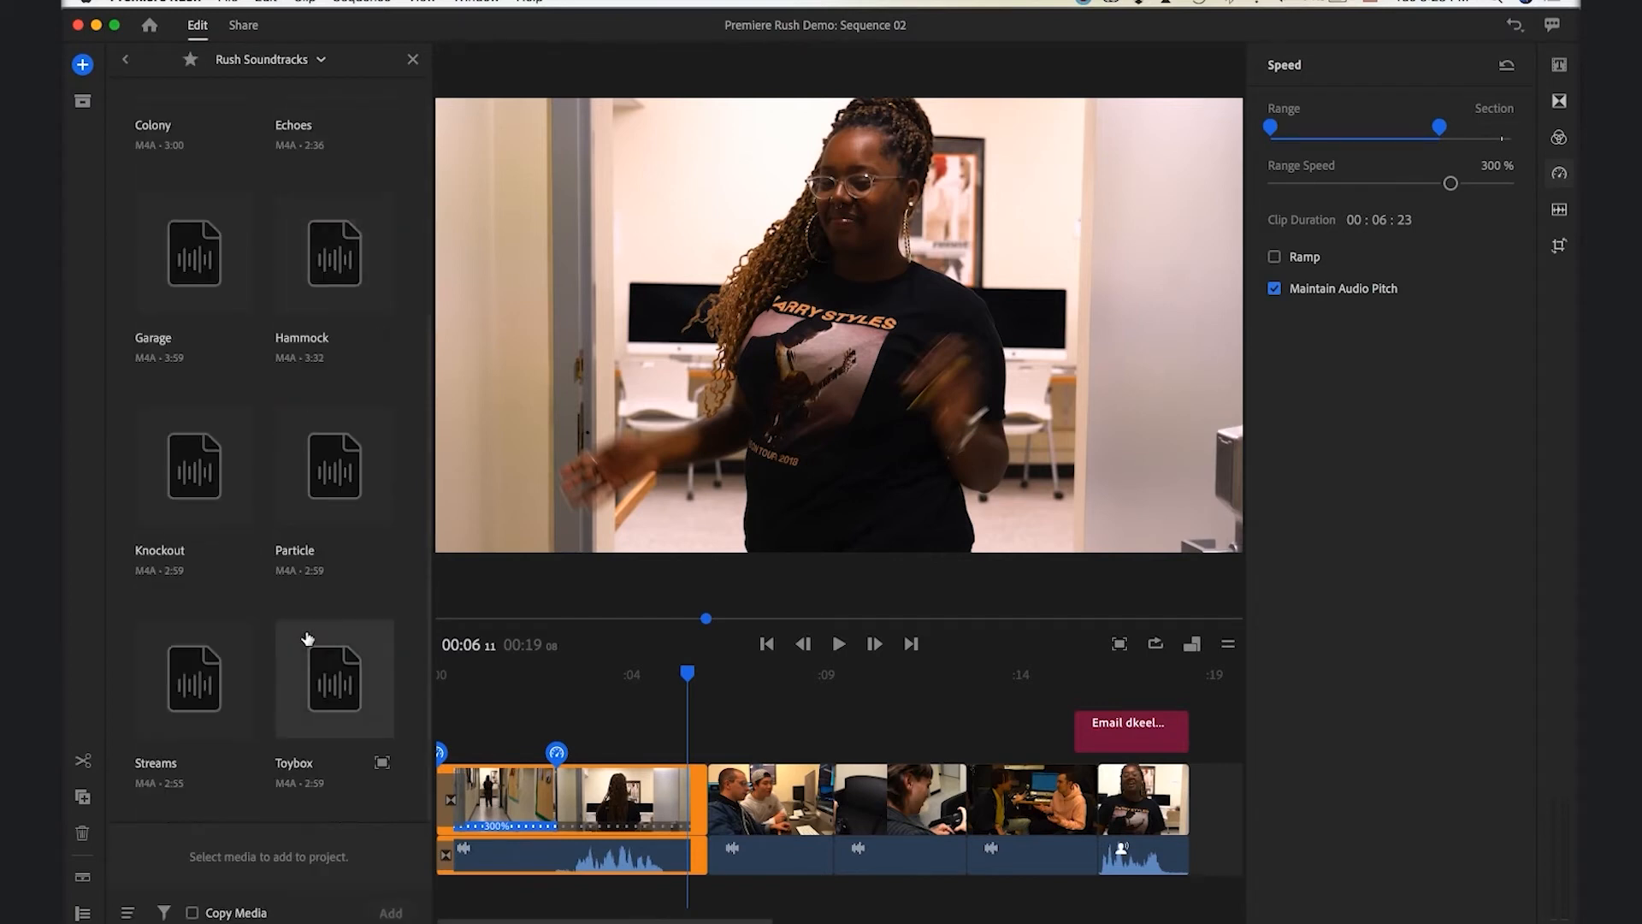
scroll(308, 637, up, 5)
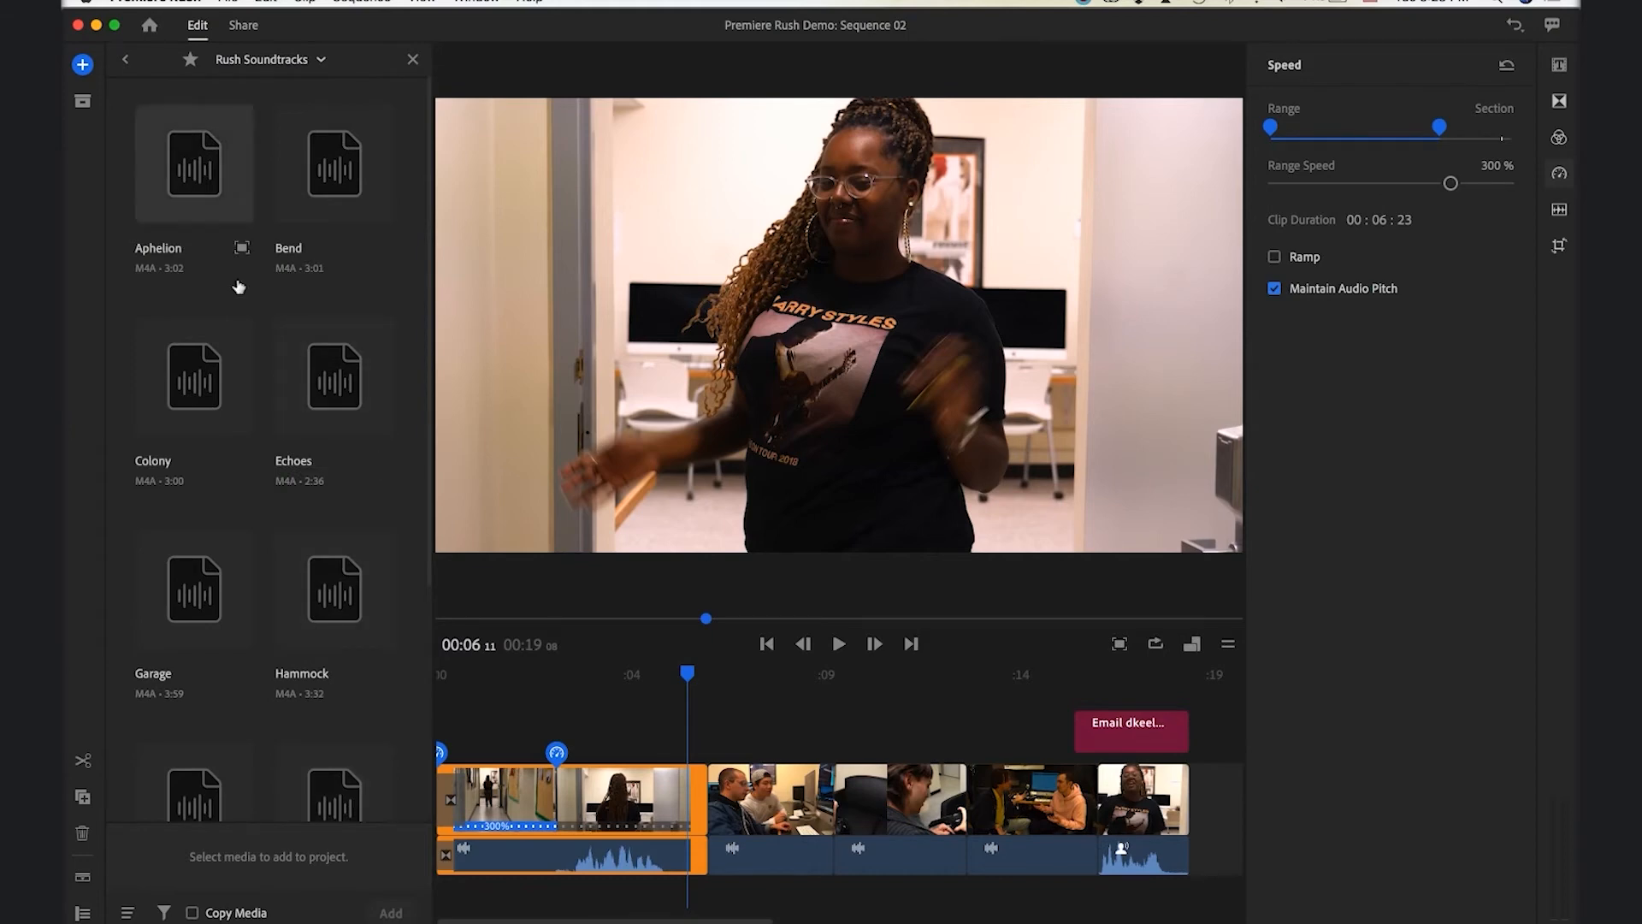
click(243, 250)
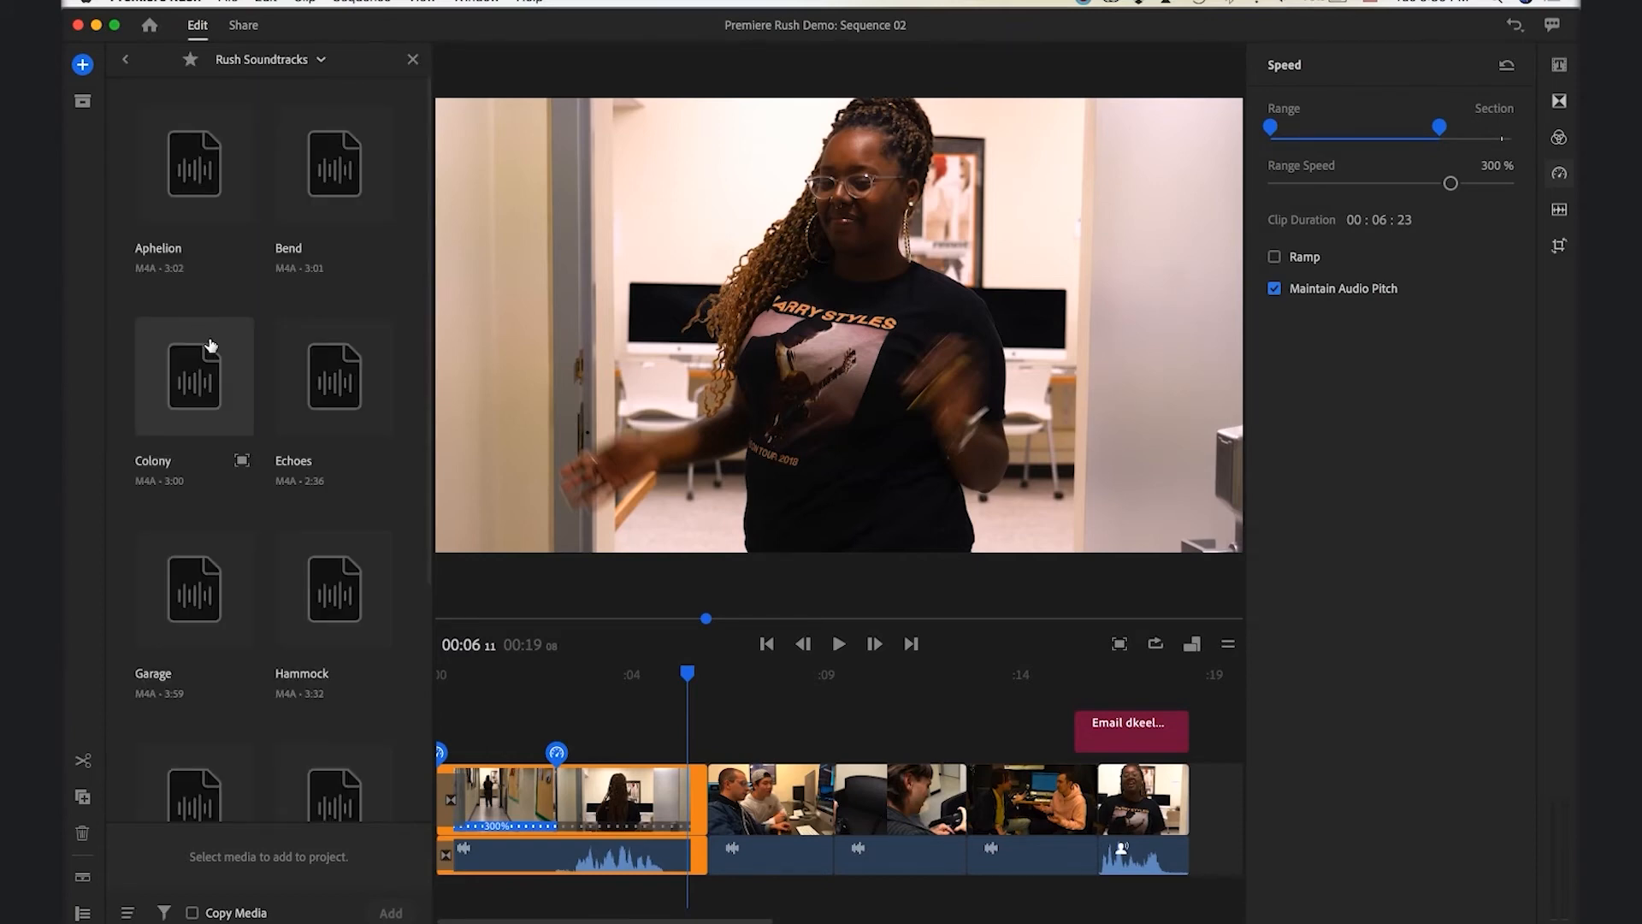
click(195, 204)
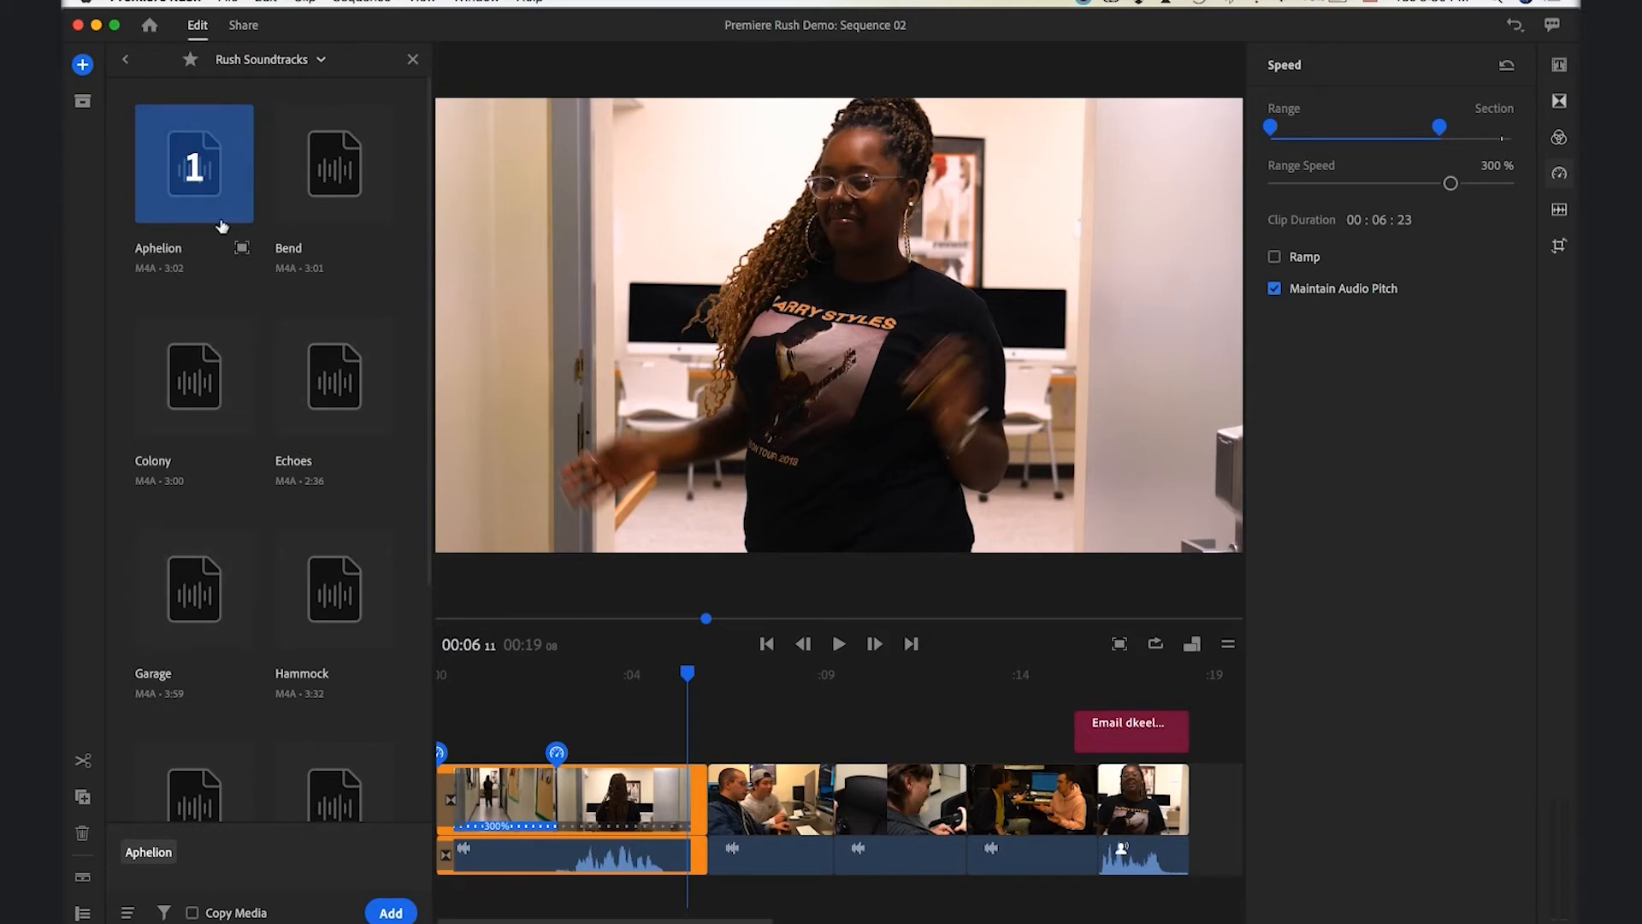
click(405, 913)
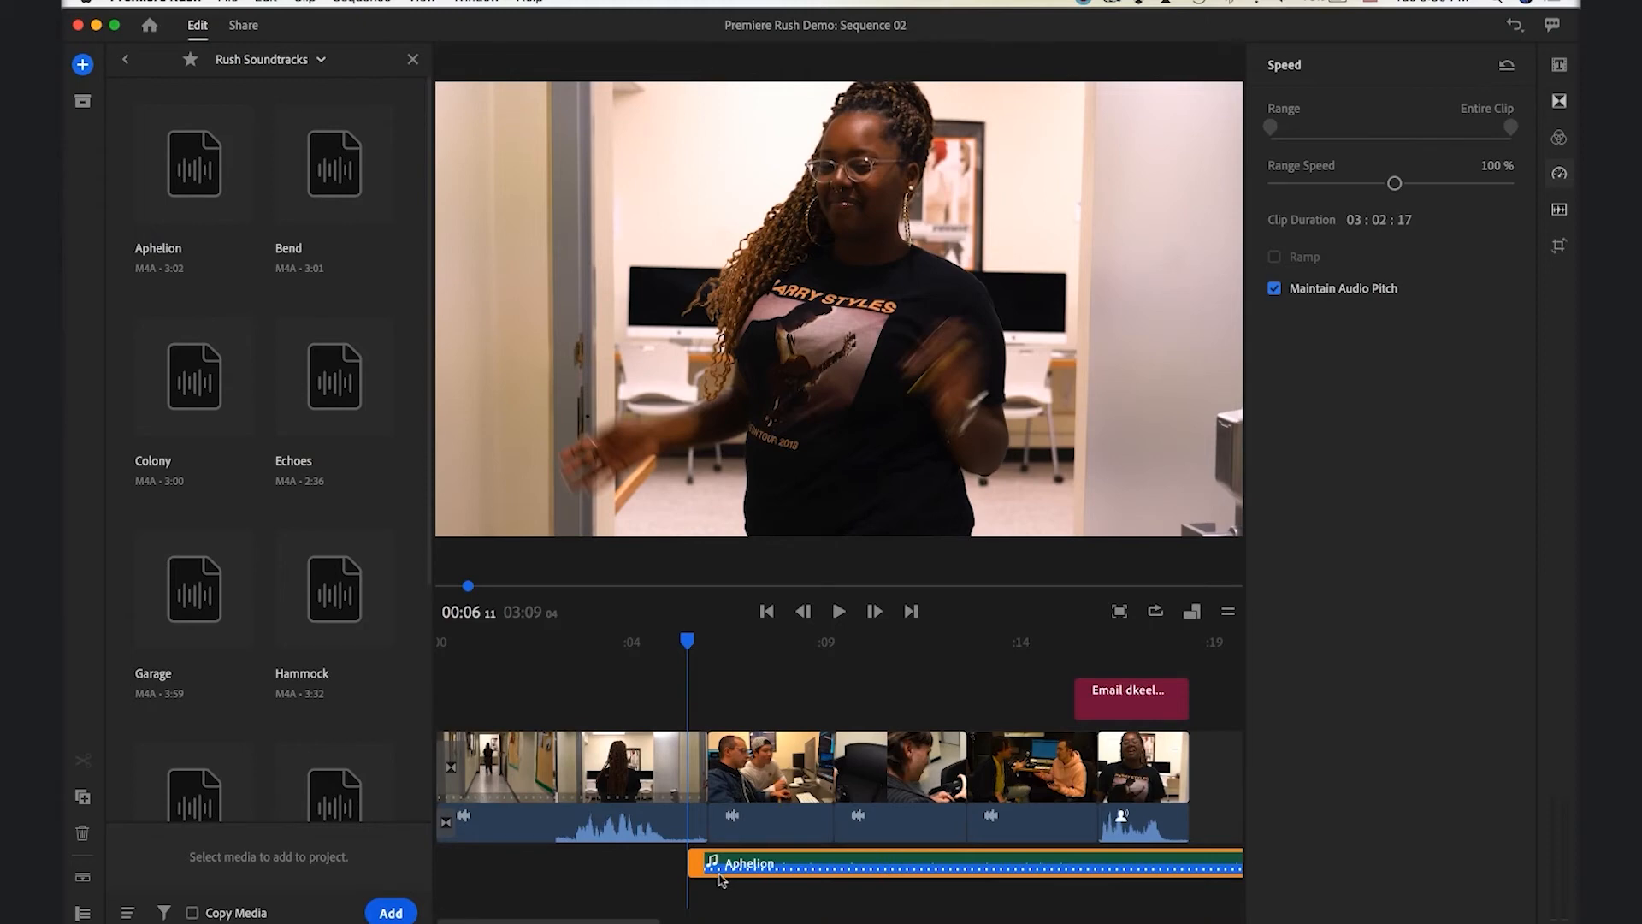
Move the Aphelion music to 0:00 and show the track controls and audio settings
drag(865, 873, 648, 890)
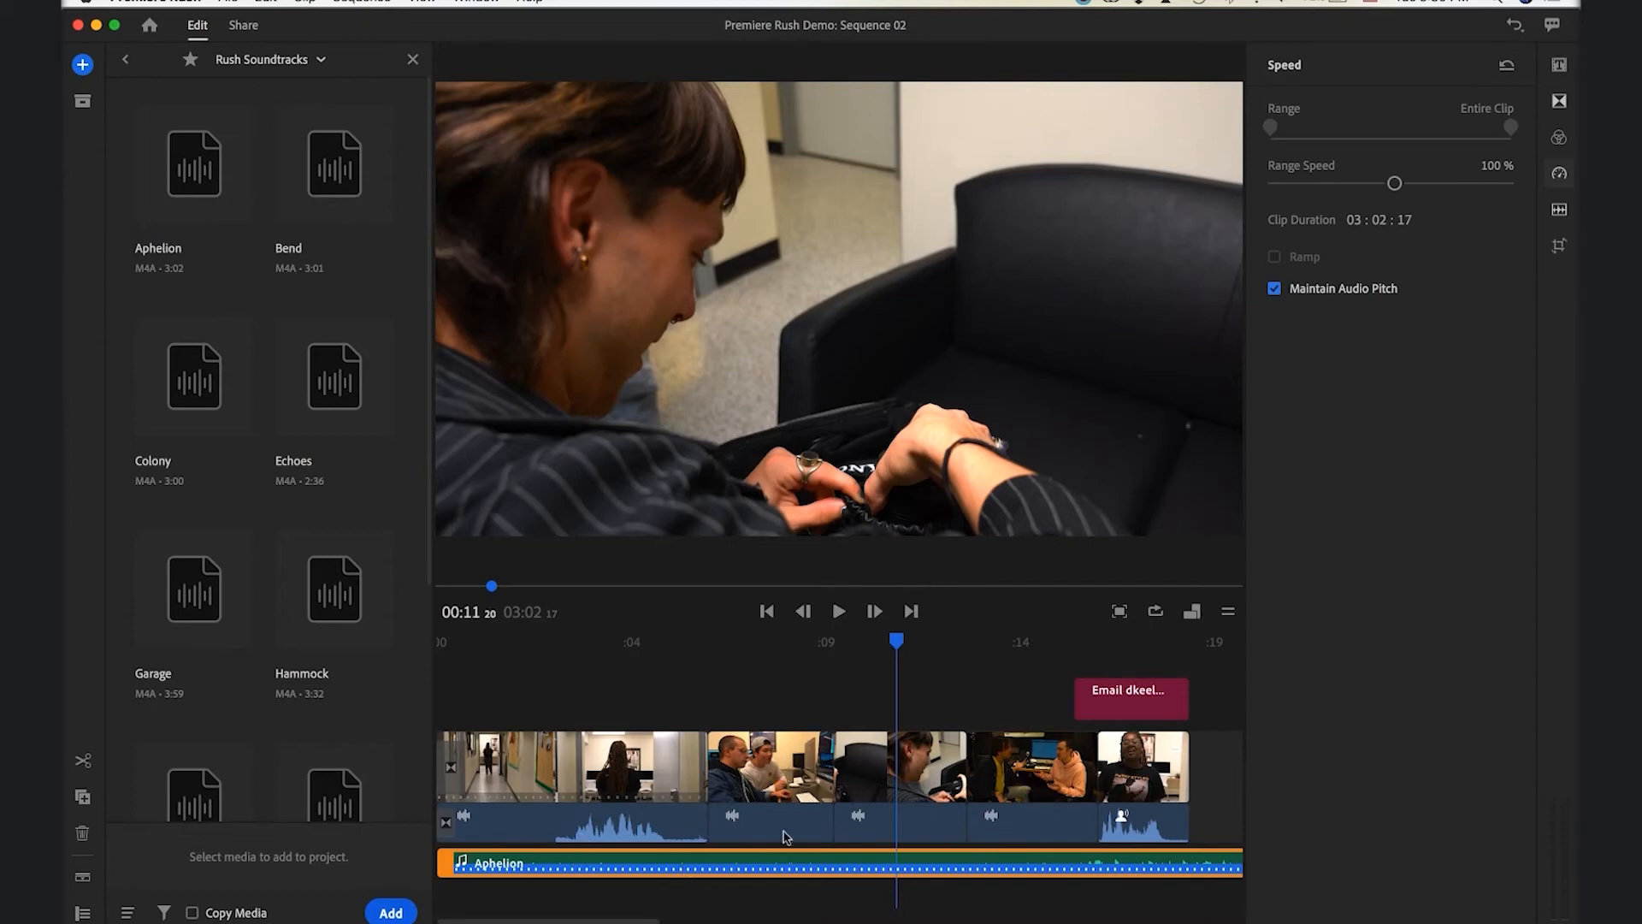
click(412, 59)
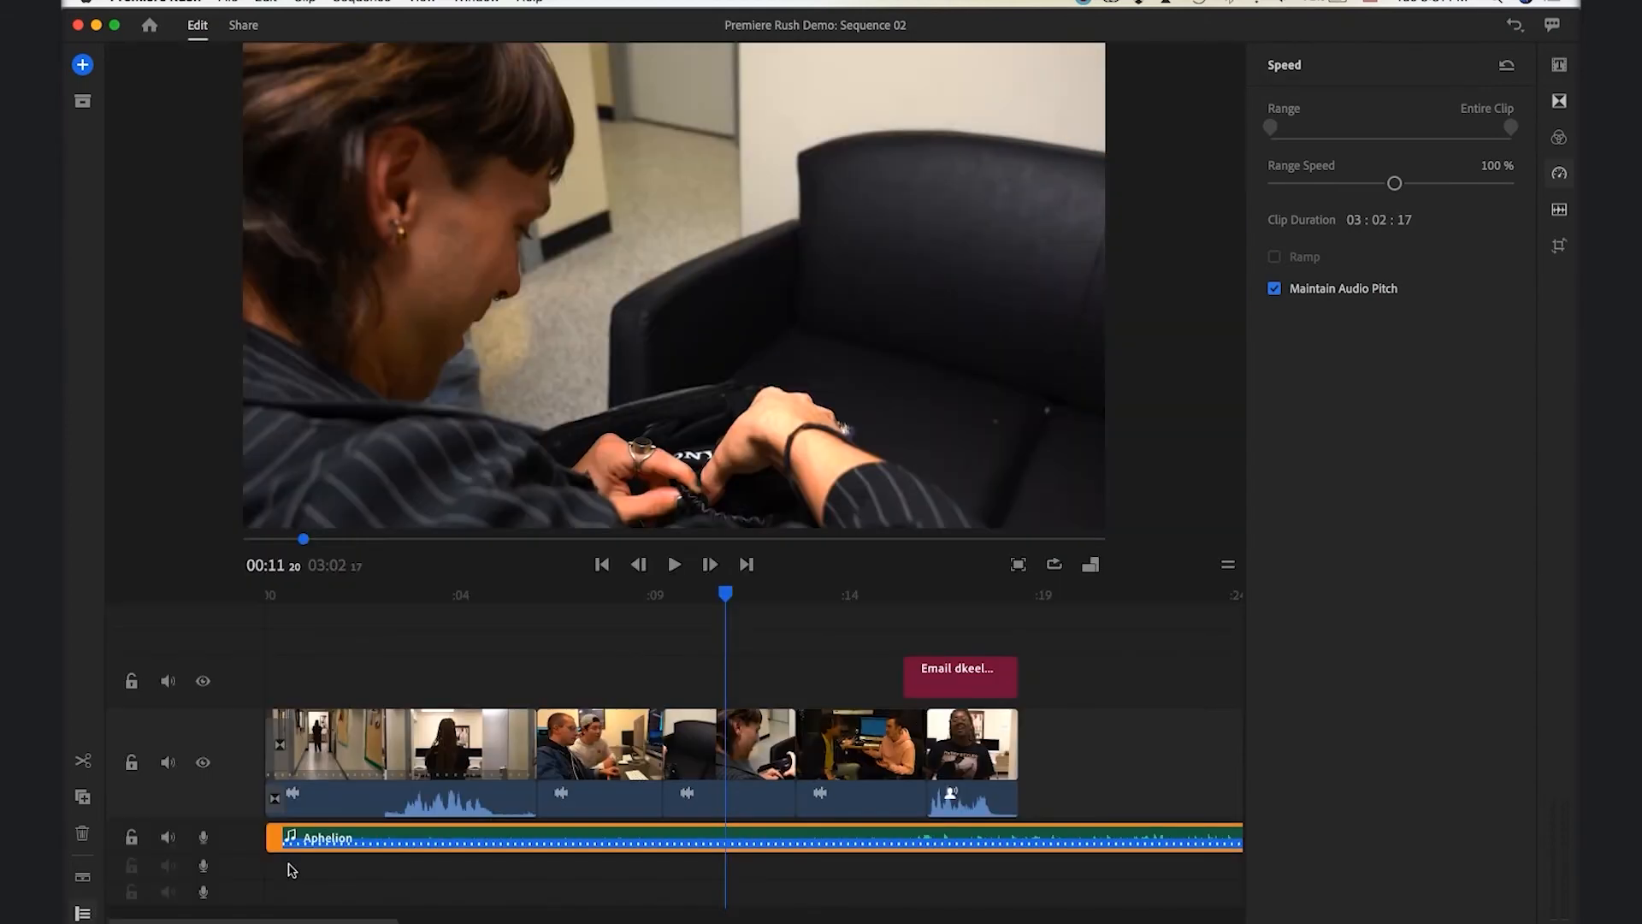
click(83, 878)
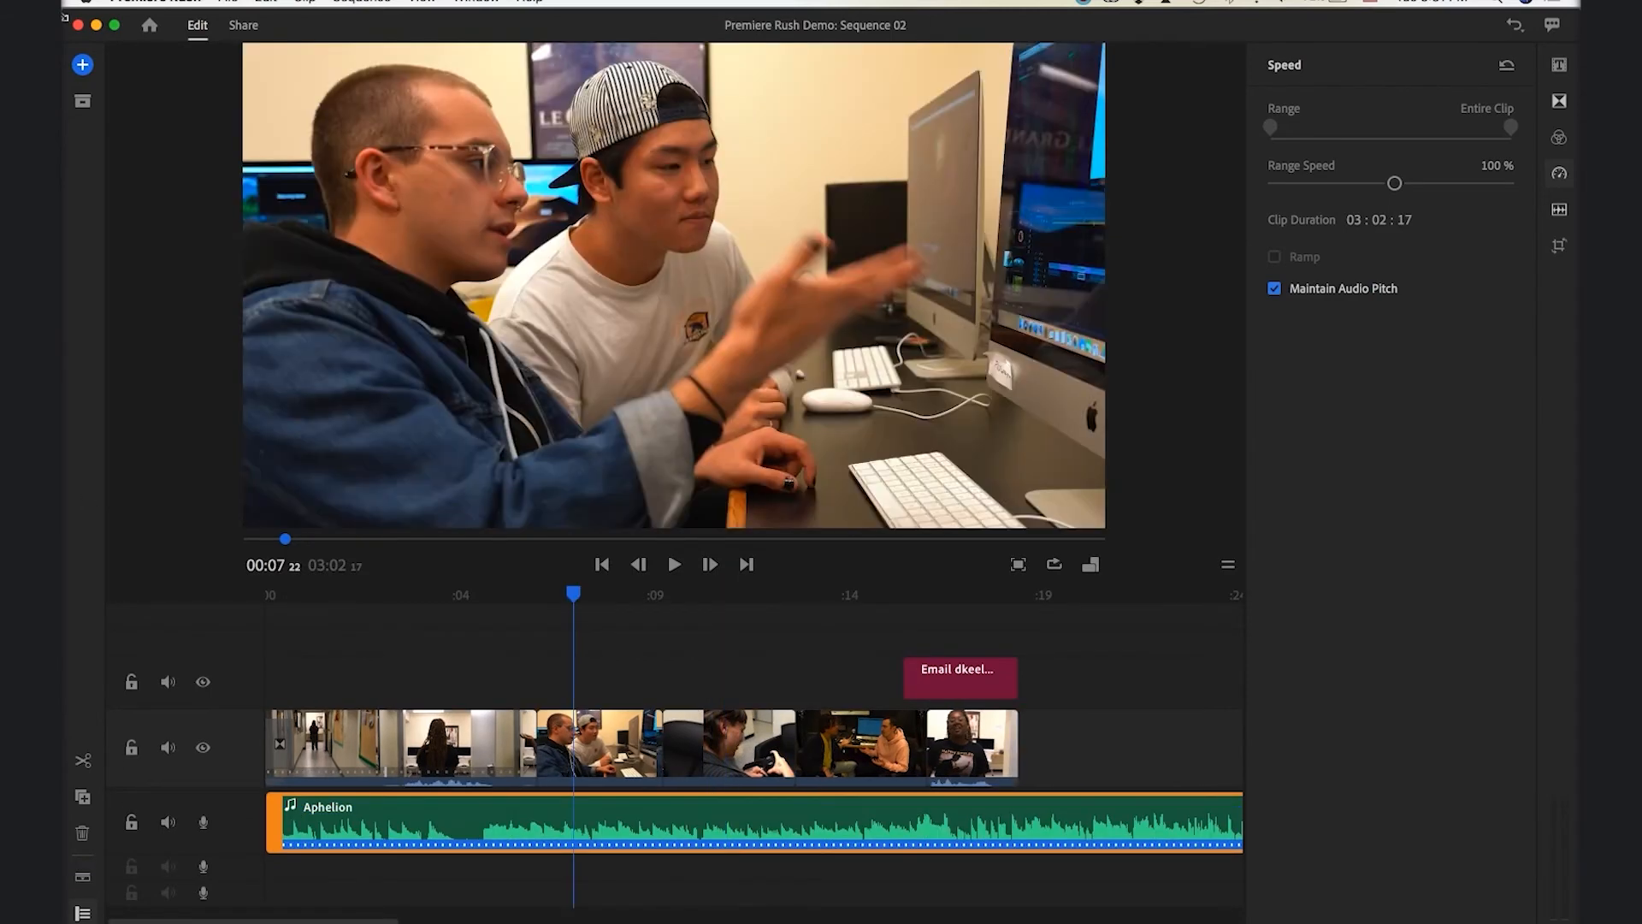
click(1560, 211)
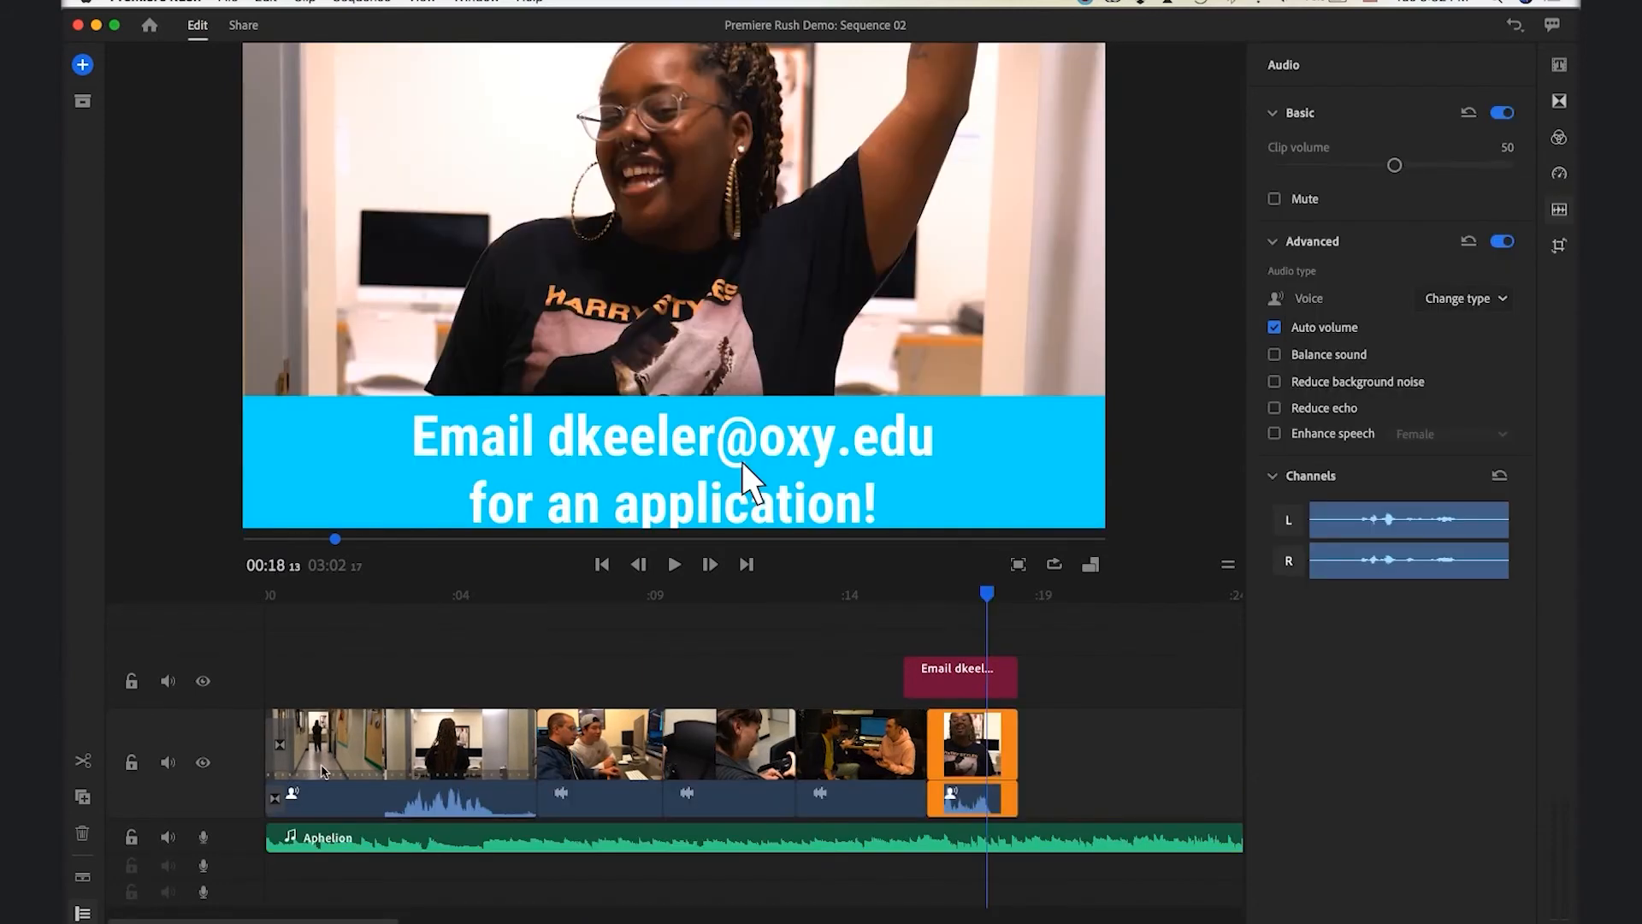
Select the Aphelion music clip and keep its audio type as Music
click(445, 726)
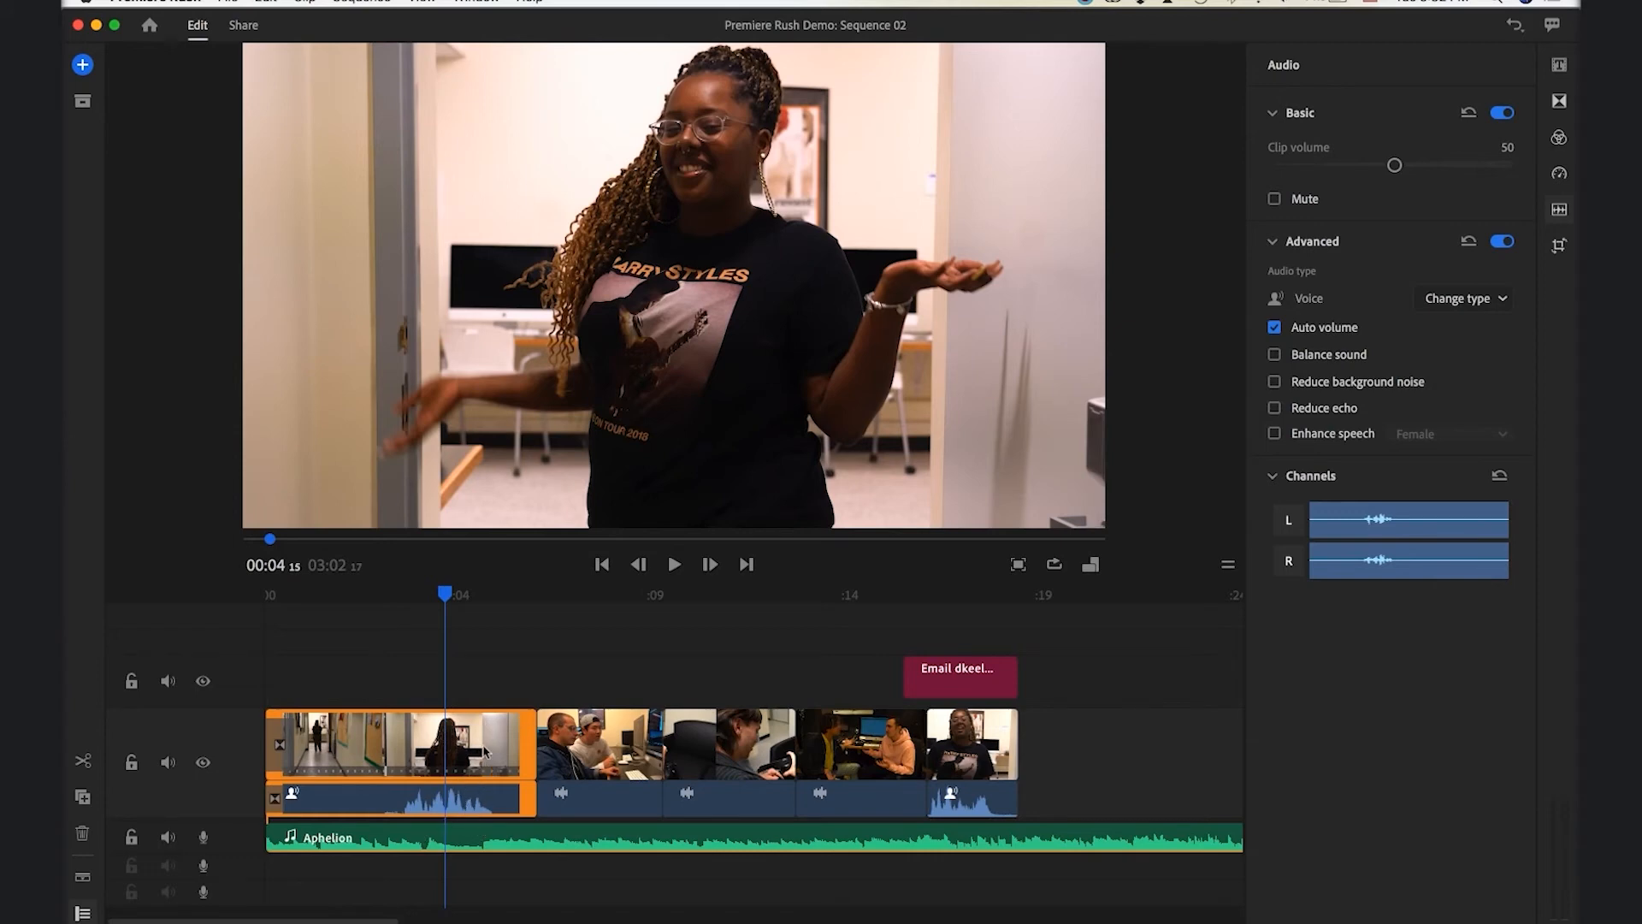
click(473, 797)
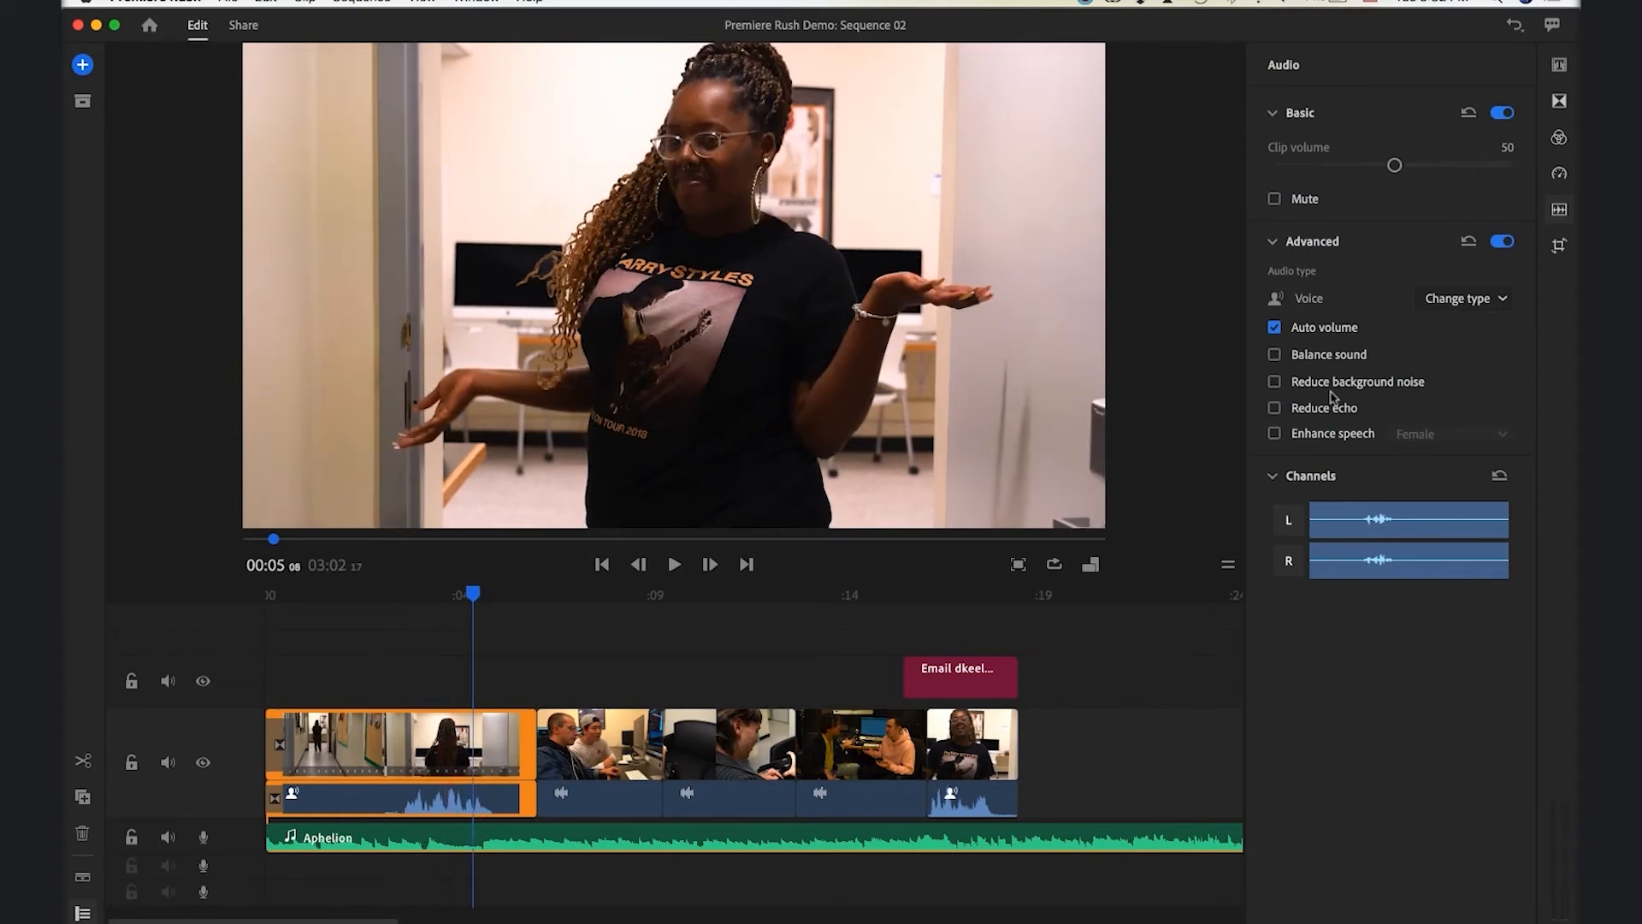
click(968, 765)
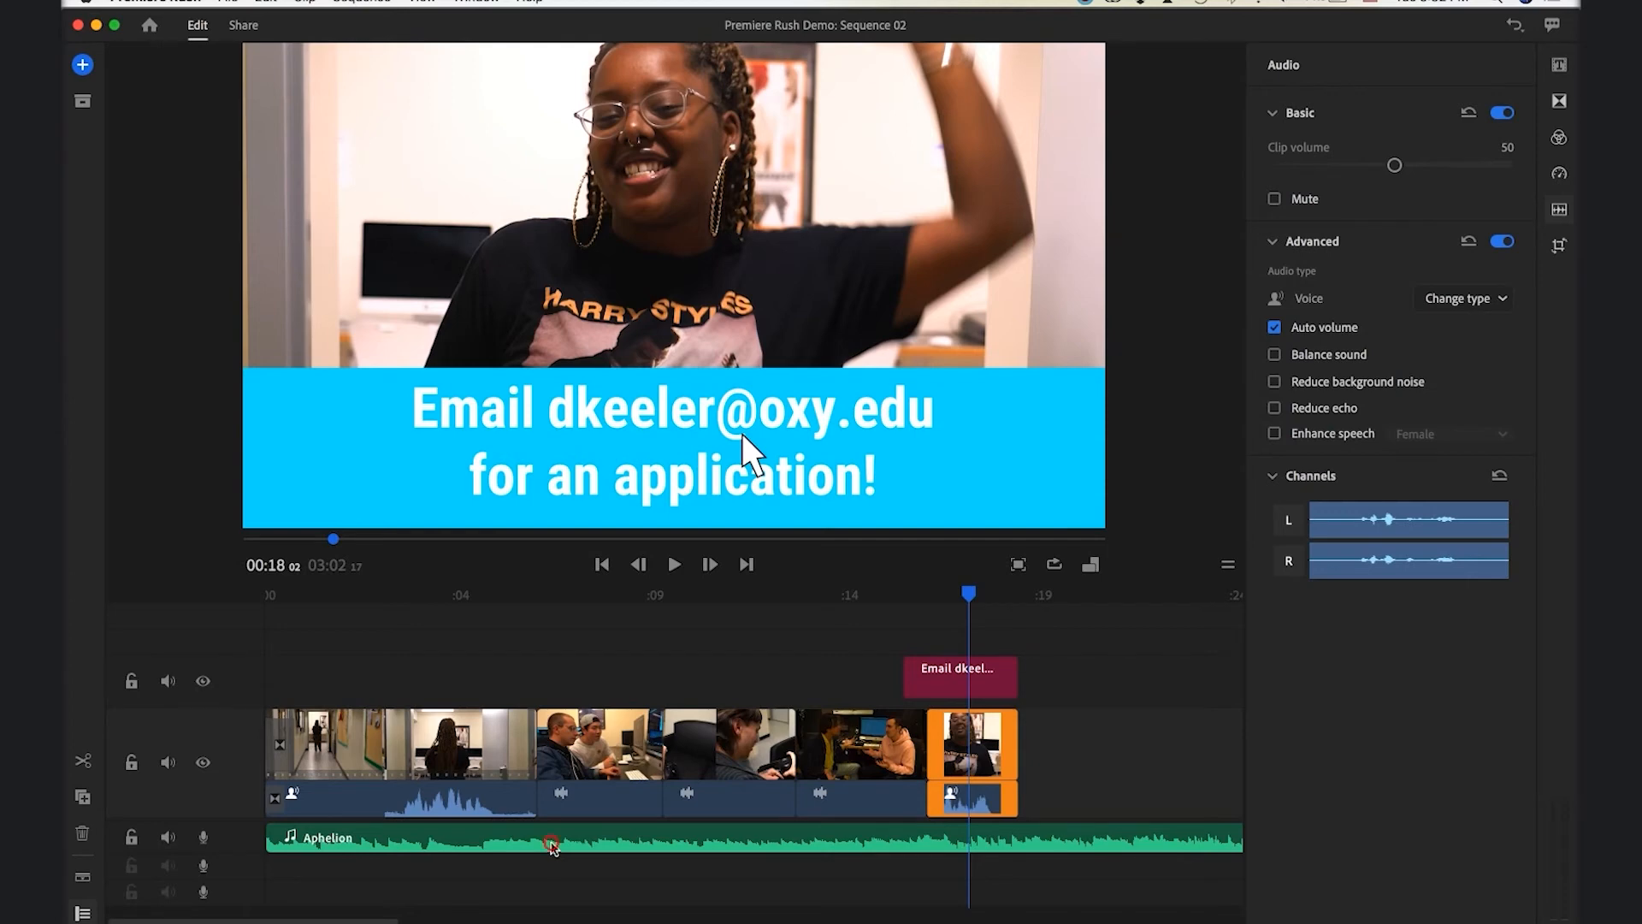
click(551, 843)
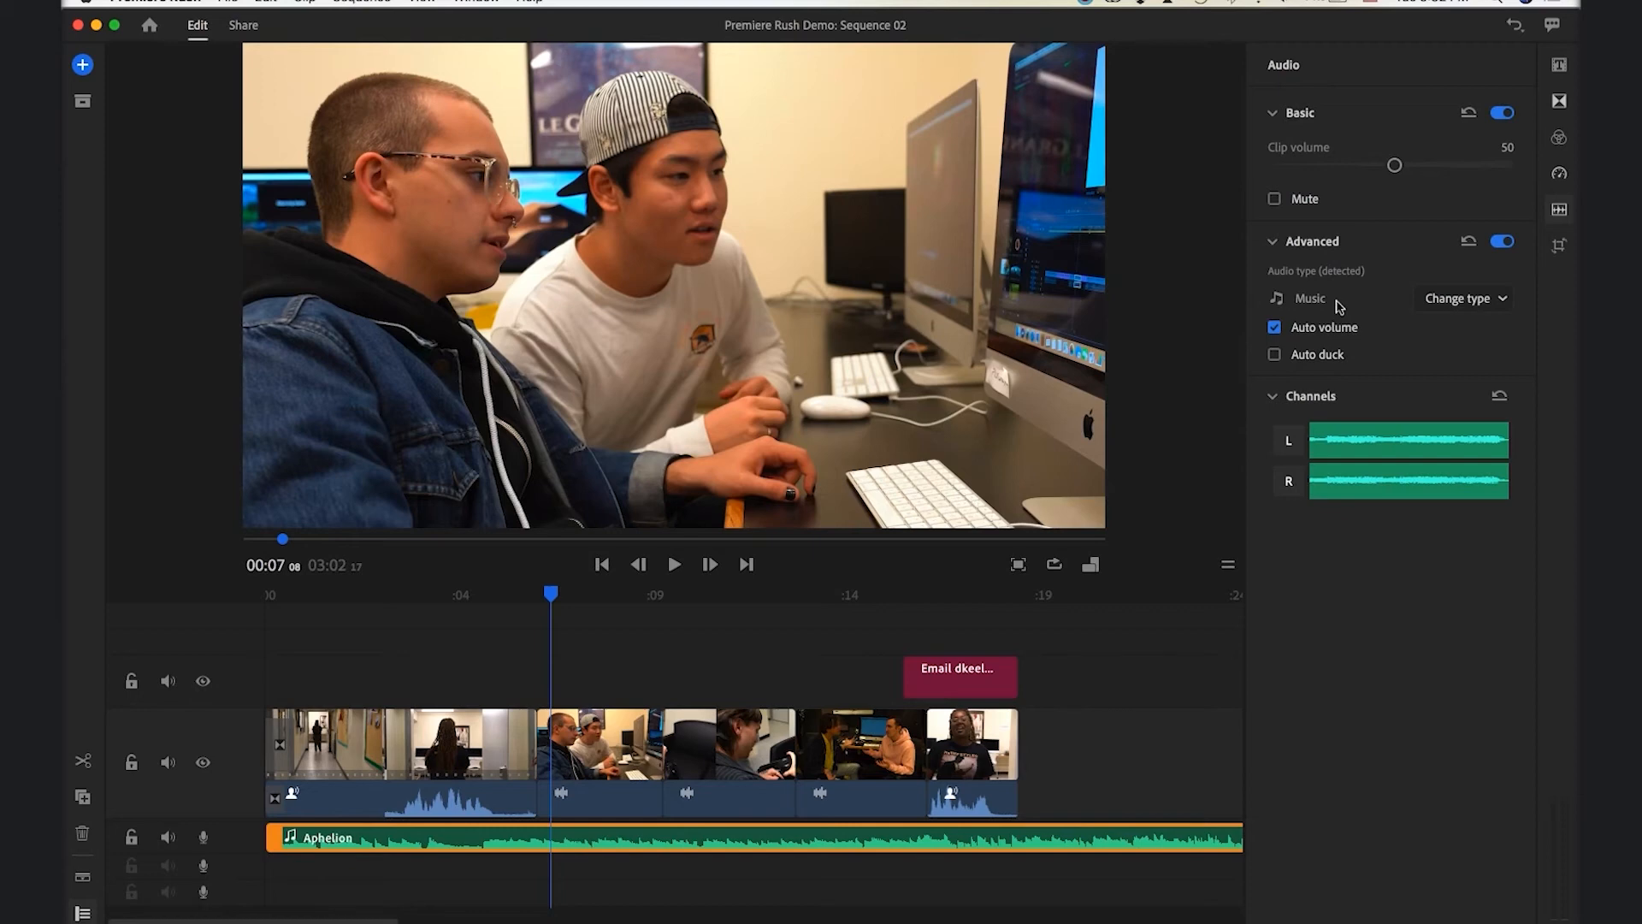
click(1489, 301)
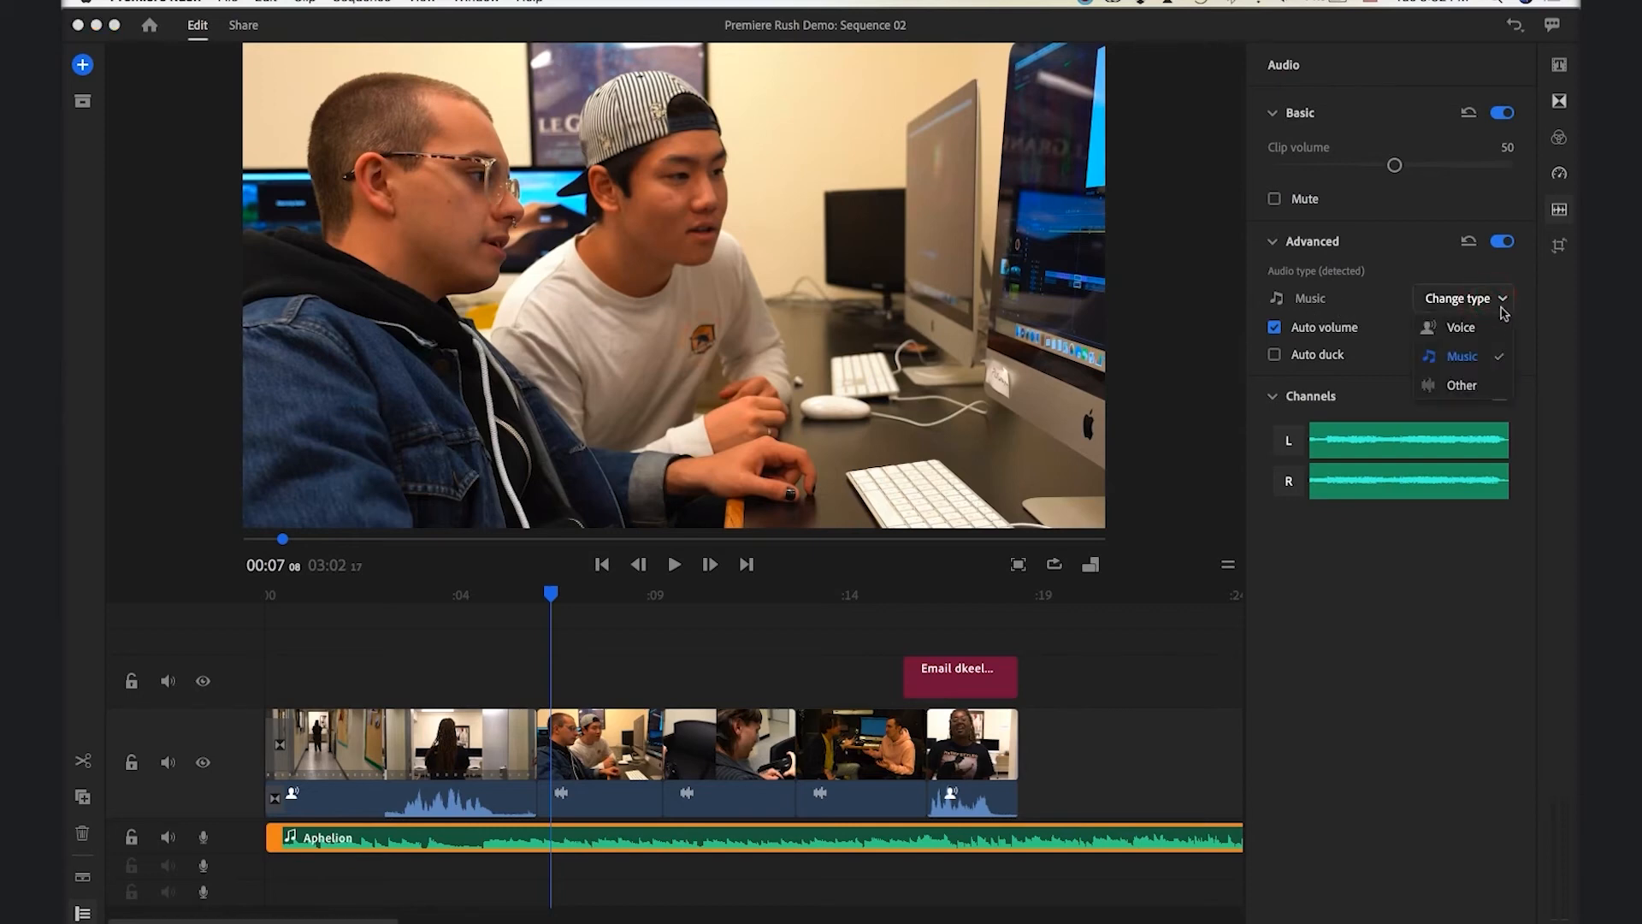
click(1503, 300)
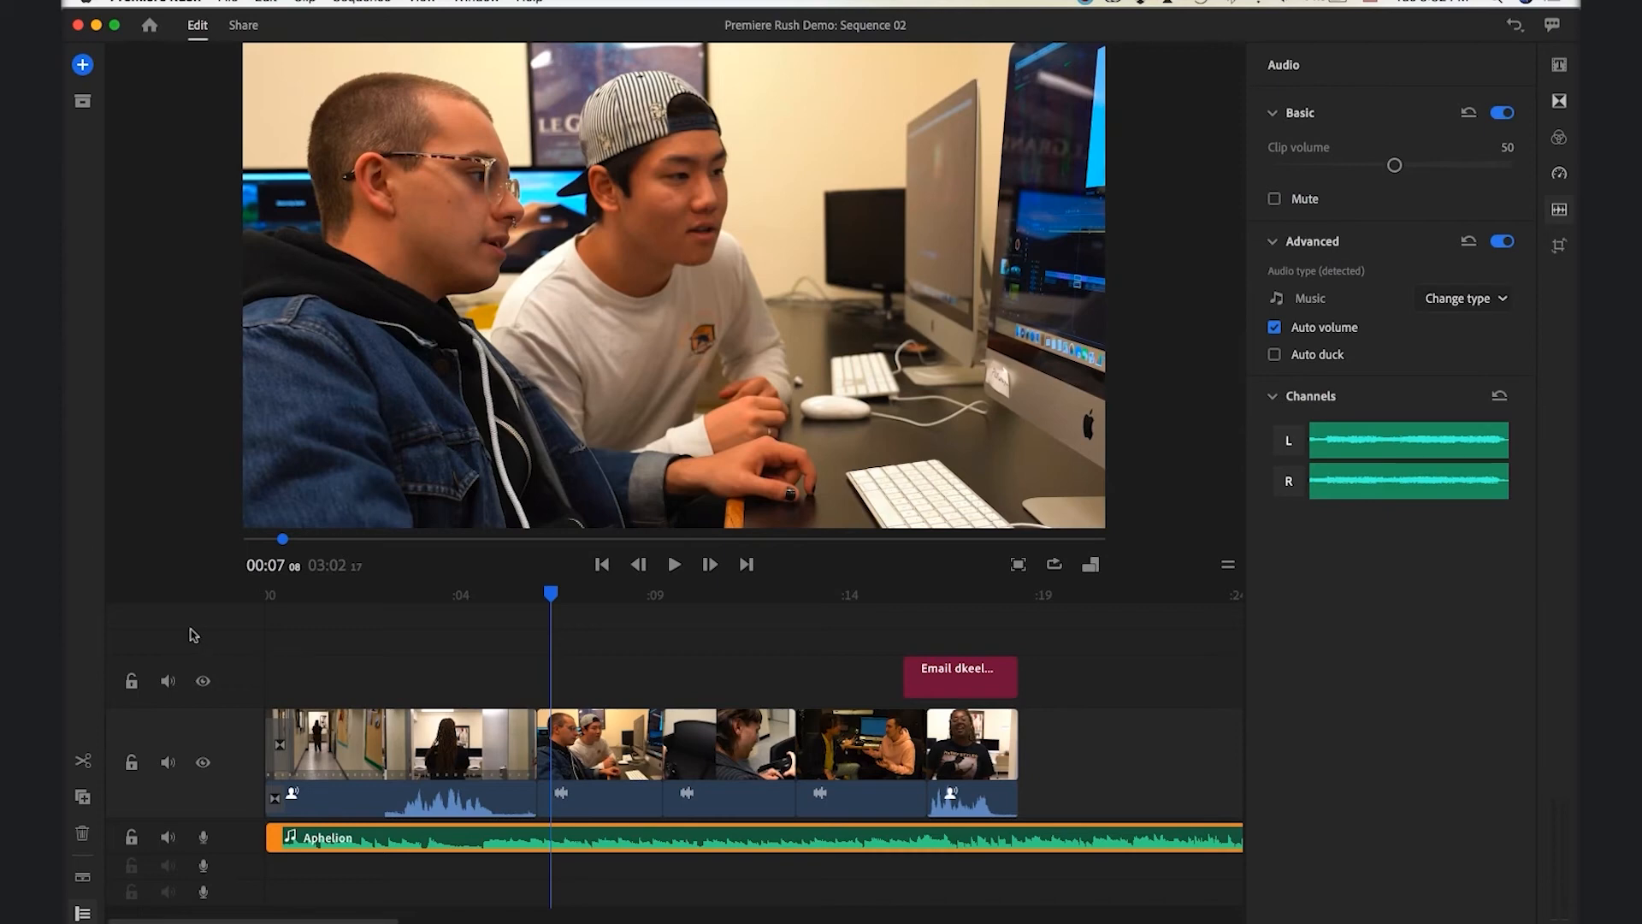
Turn on Reduce background noise for the opening clip, then preview from about 00:06
click(449, 809)
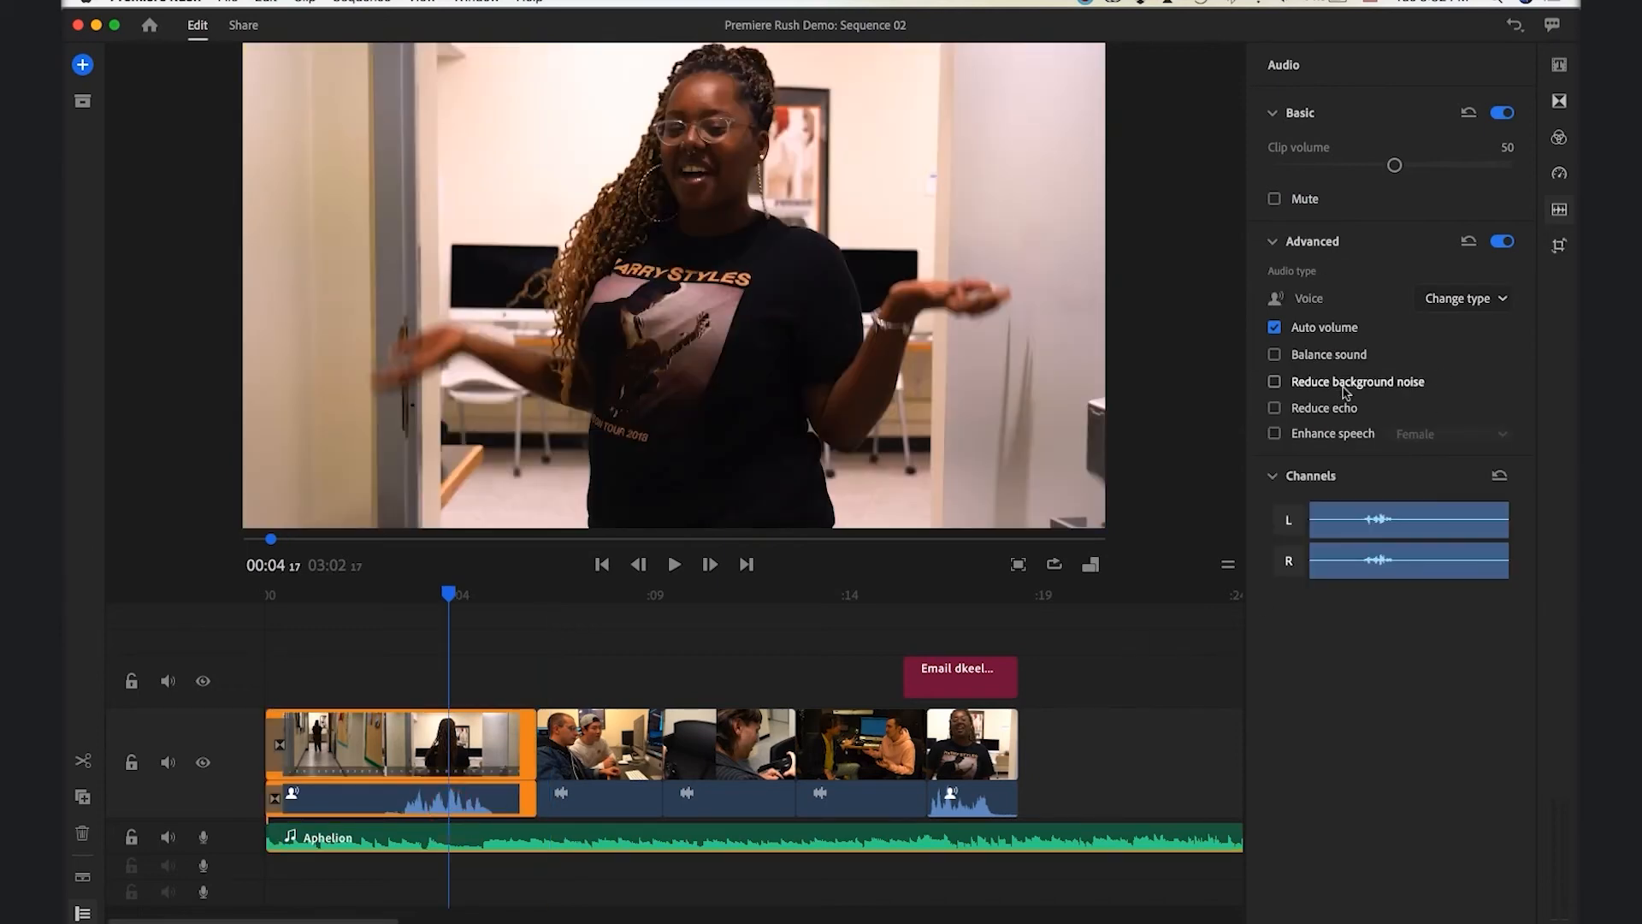
mouse_move(1346, 392)
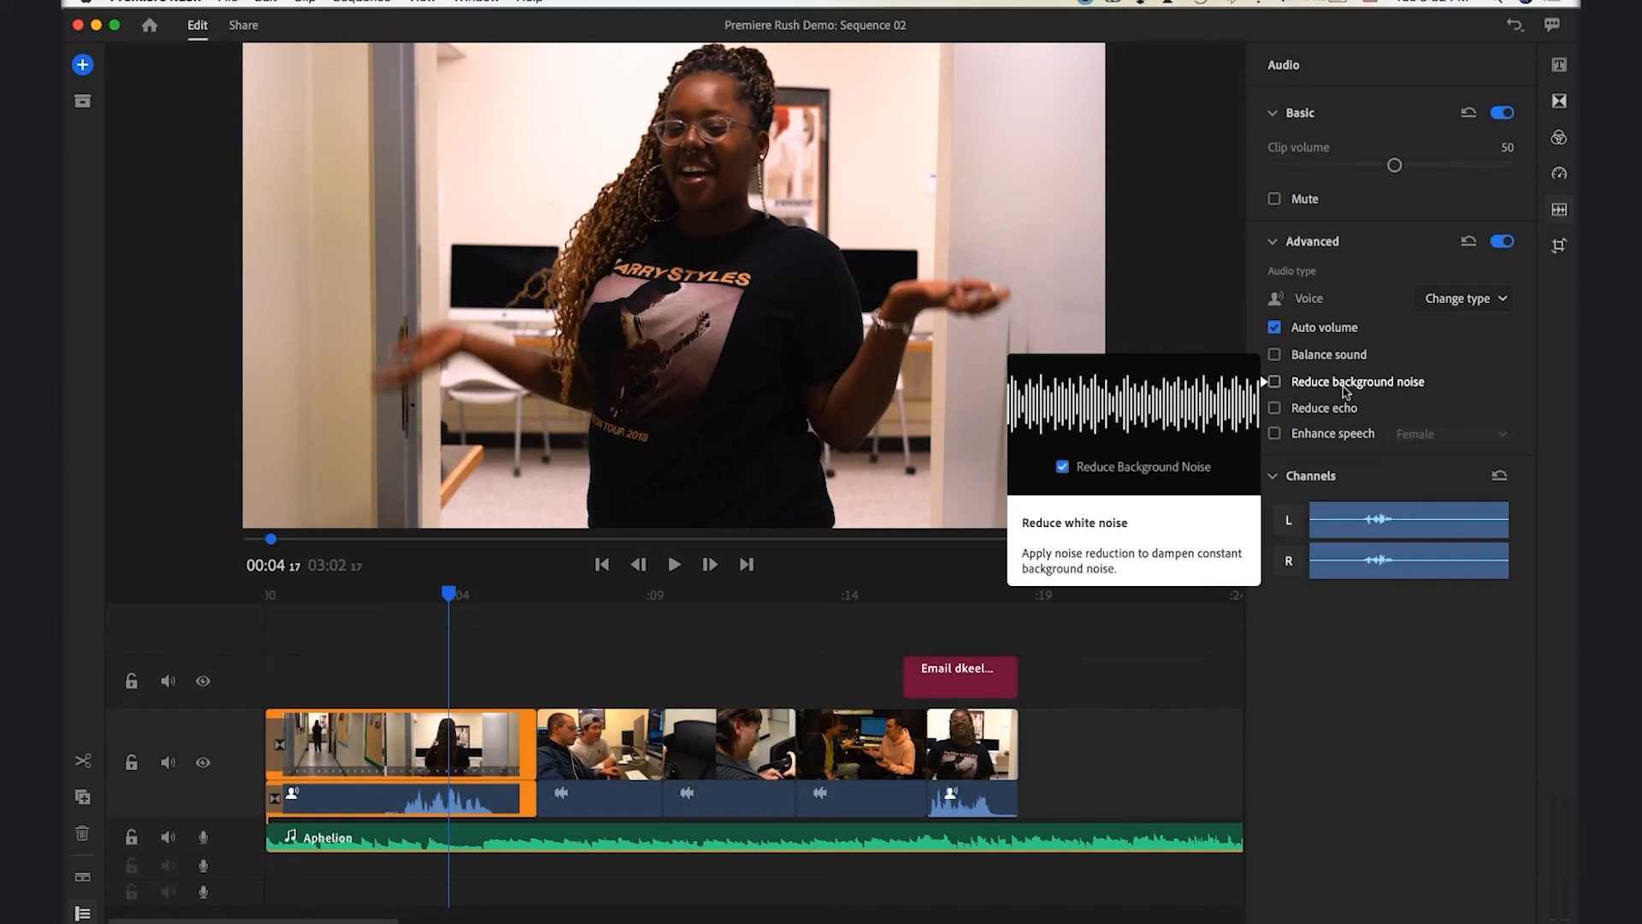
click(1275, 382)
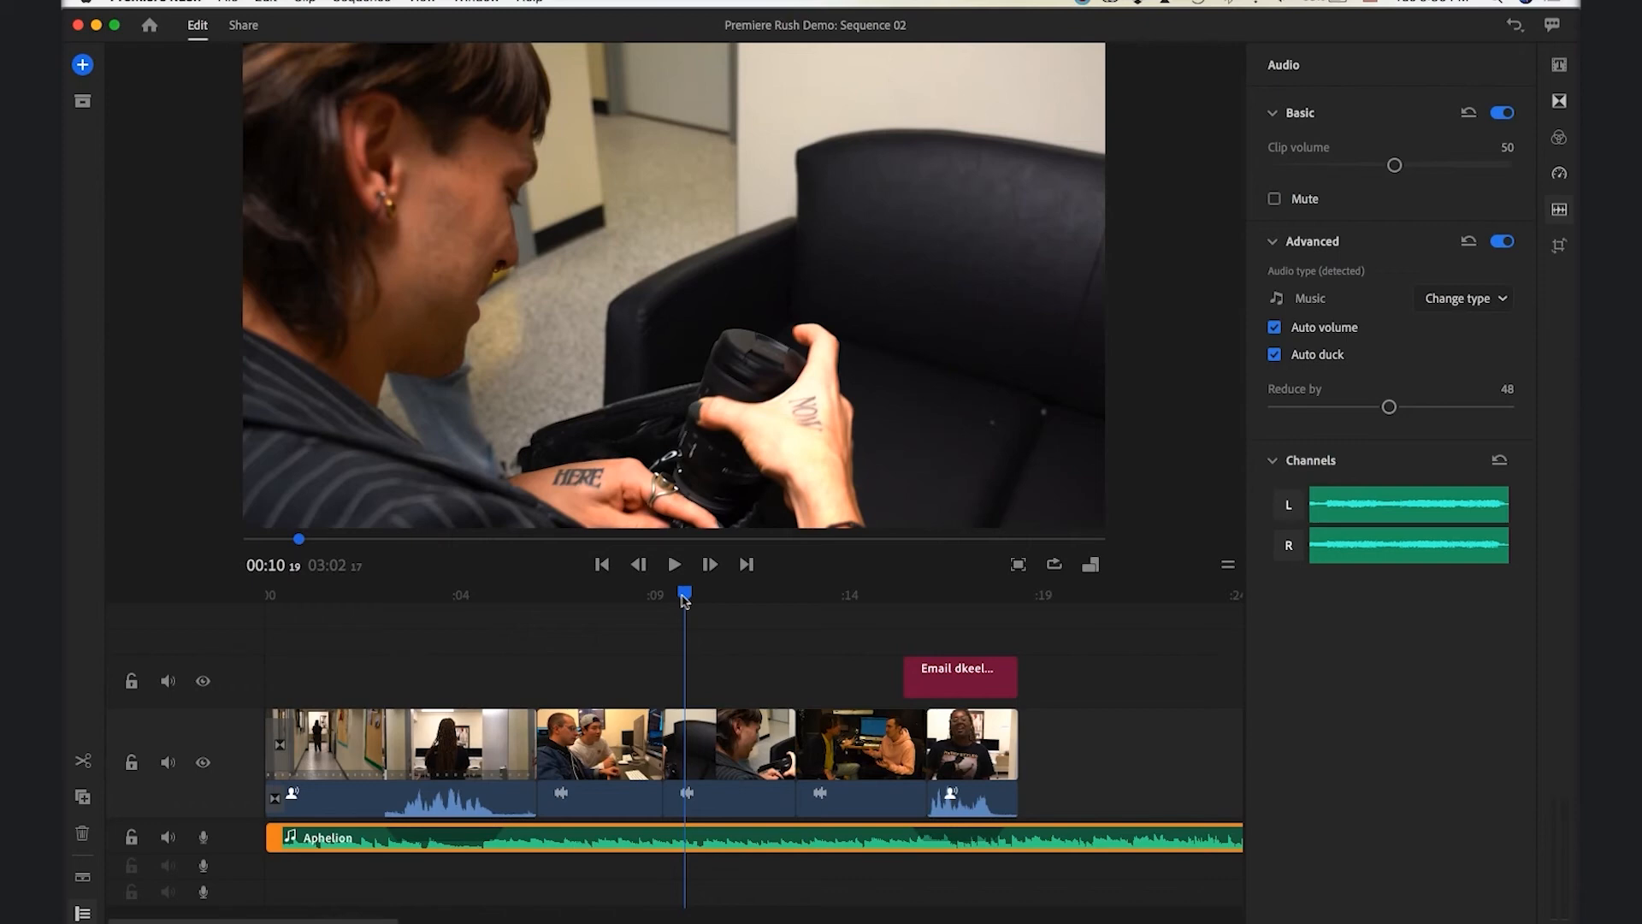
drag(685, 601, 537, 606)
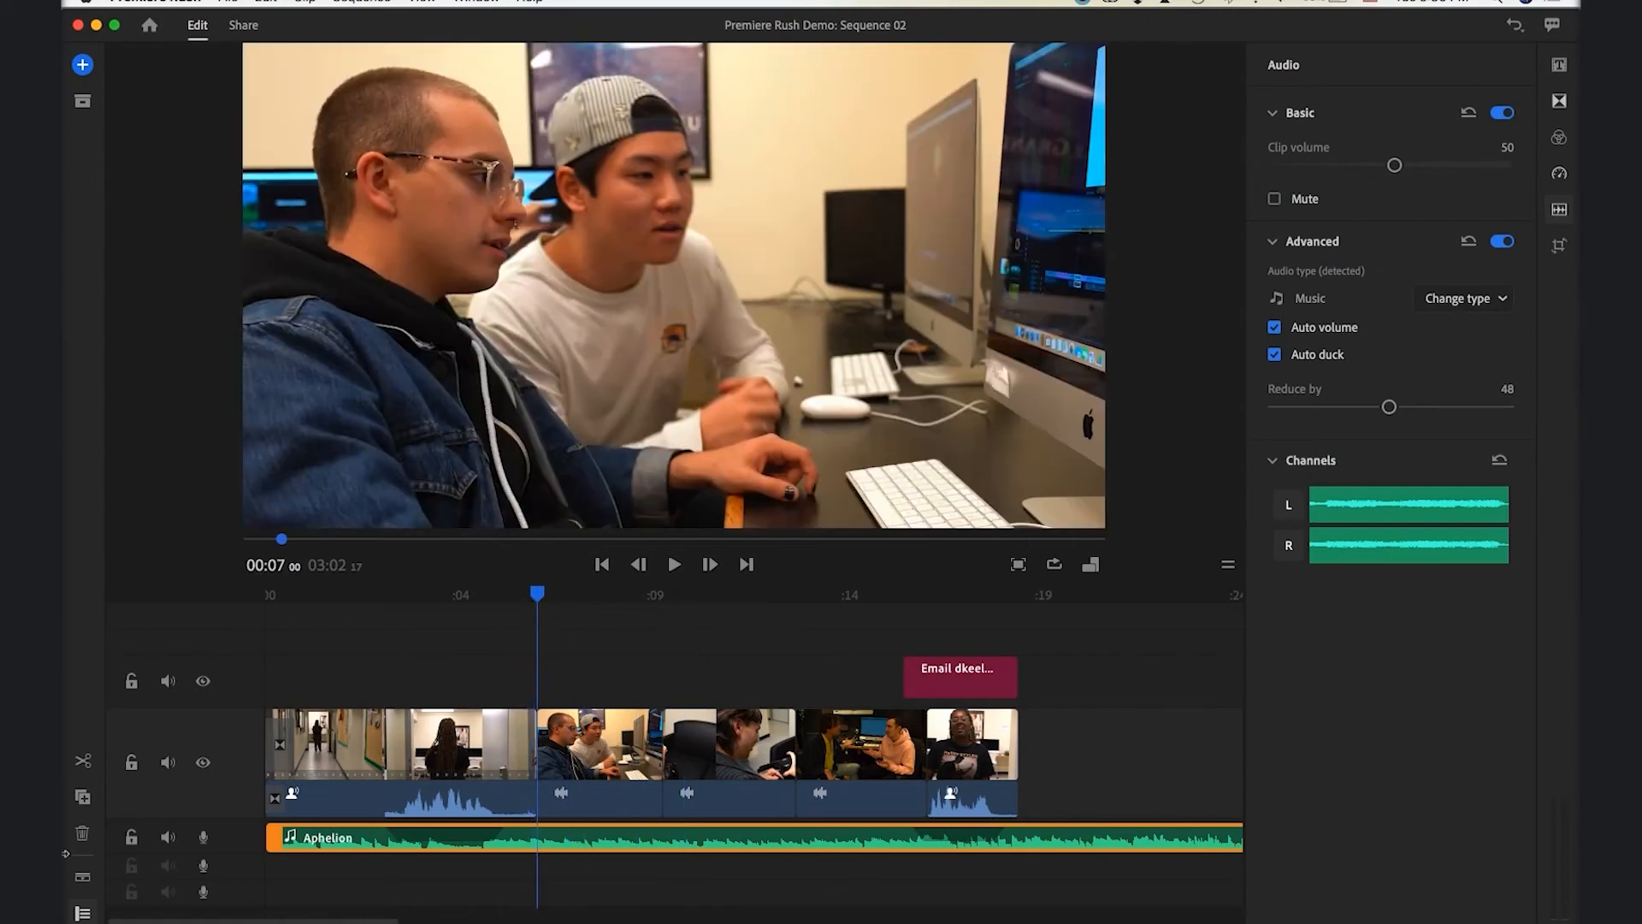
Mute the music and video audio, then record a voiceover on the second audio track
click(203, 869)
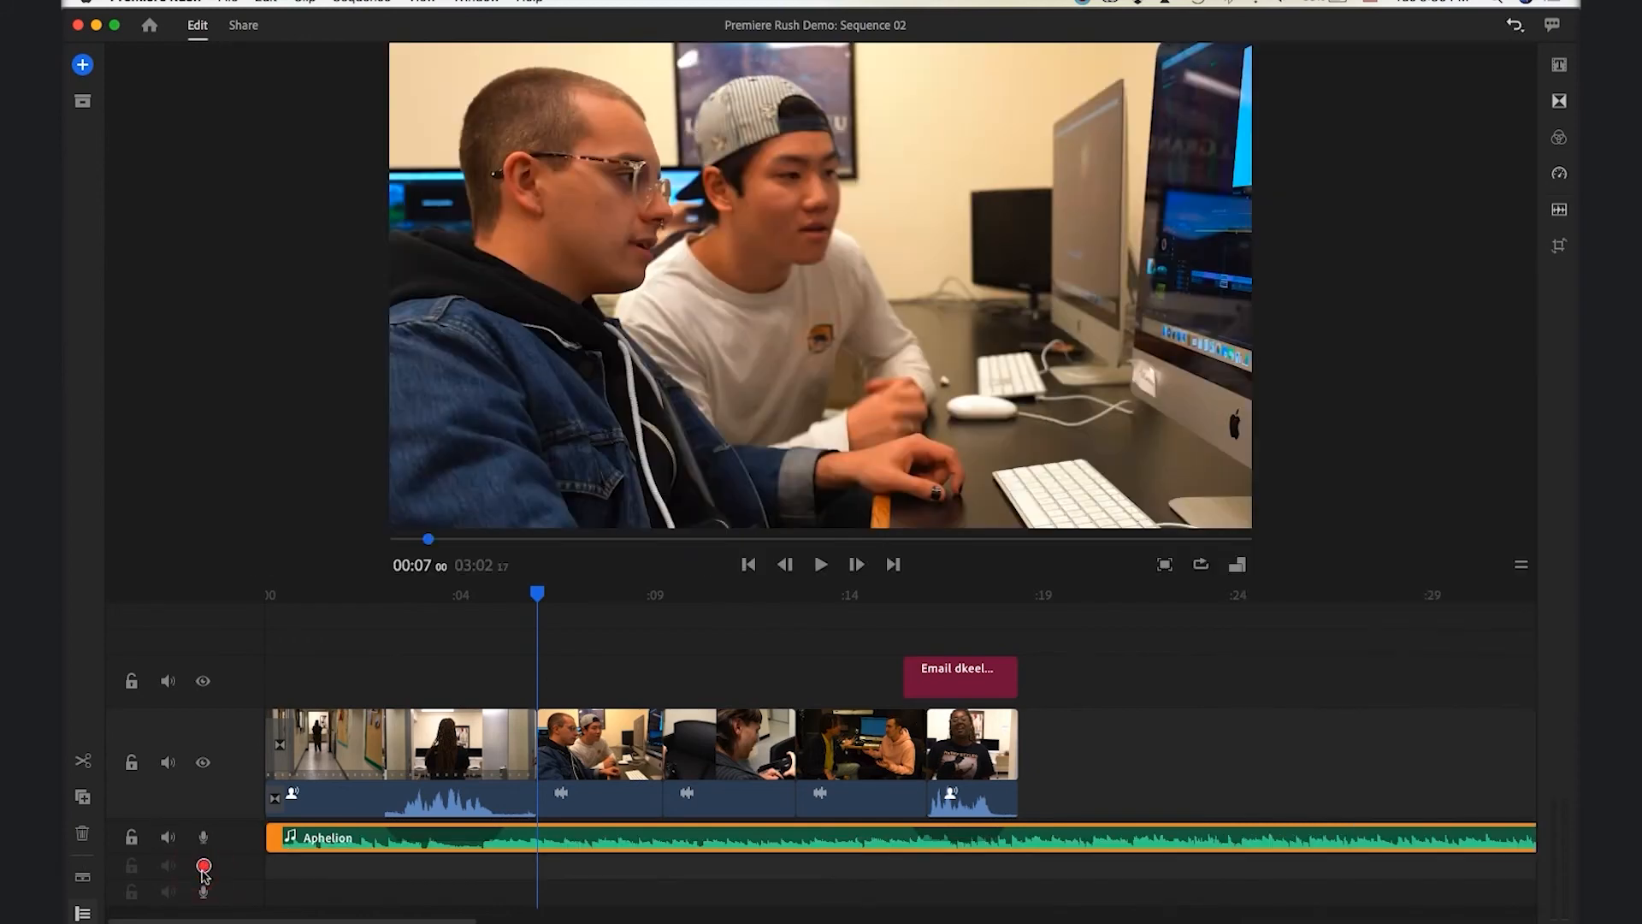
click(168, 840)
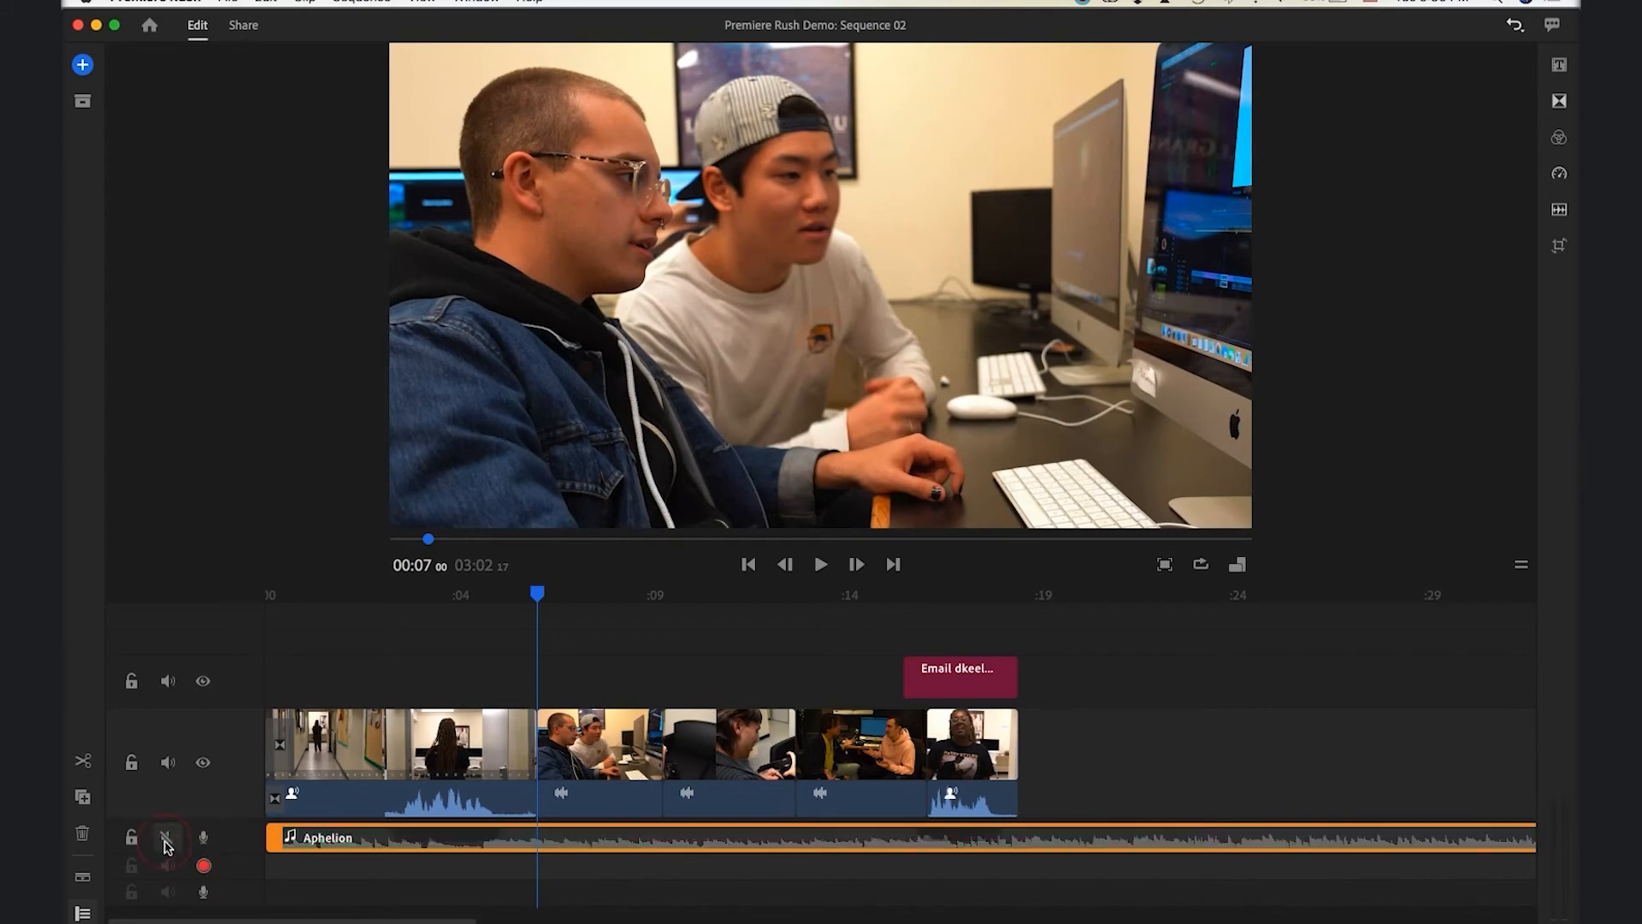
click(167, 764)
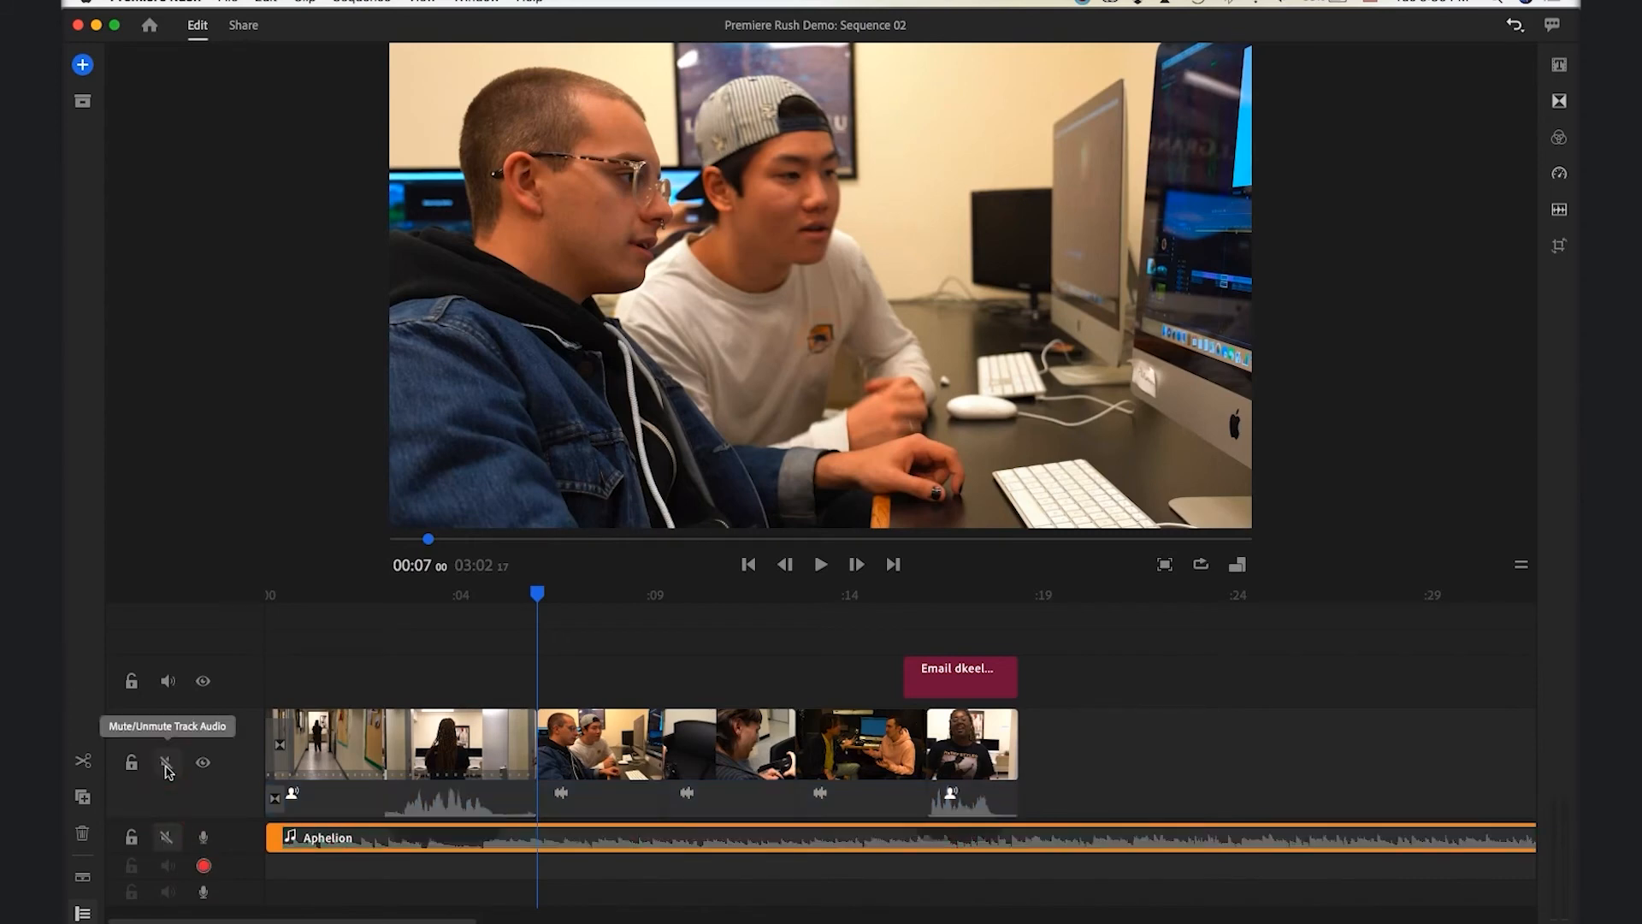
click(203, 867)
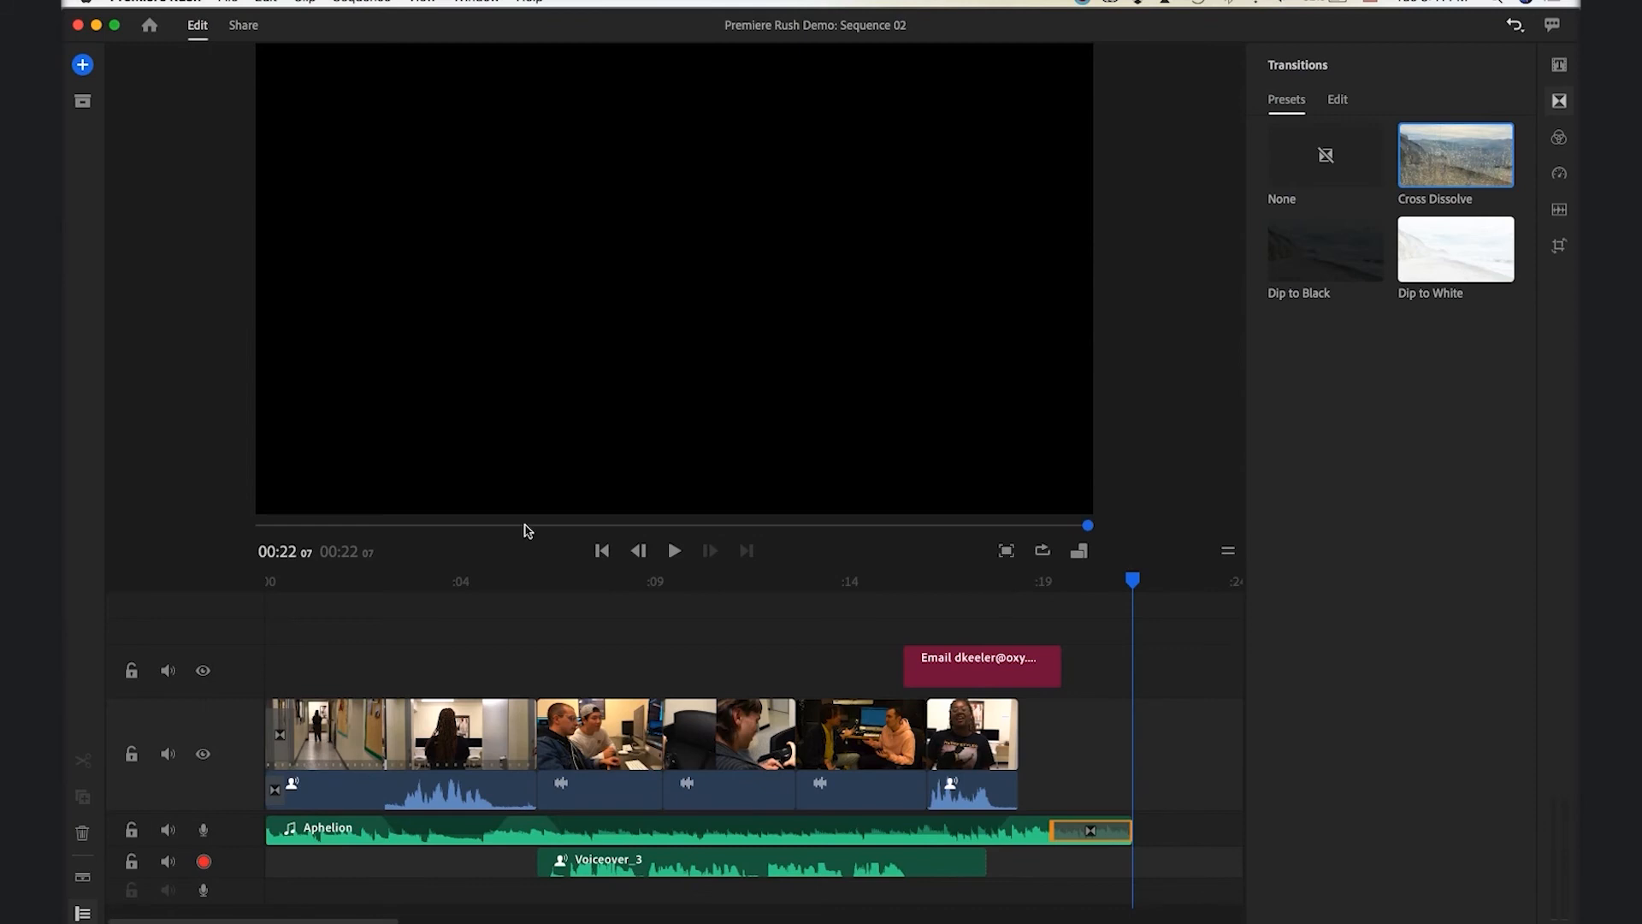
Scrub the playhead to about 00:12 and select the camera-bag clip
click(767, 581)
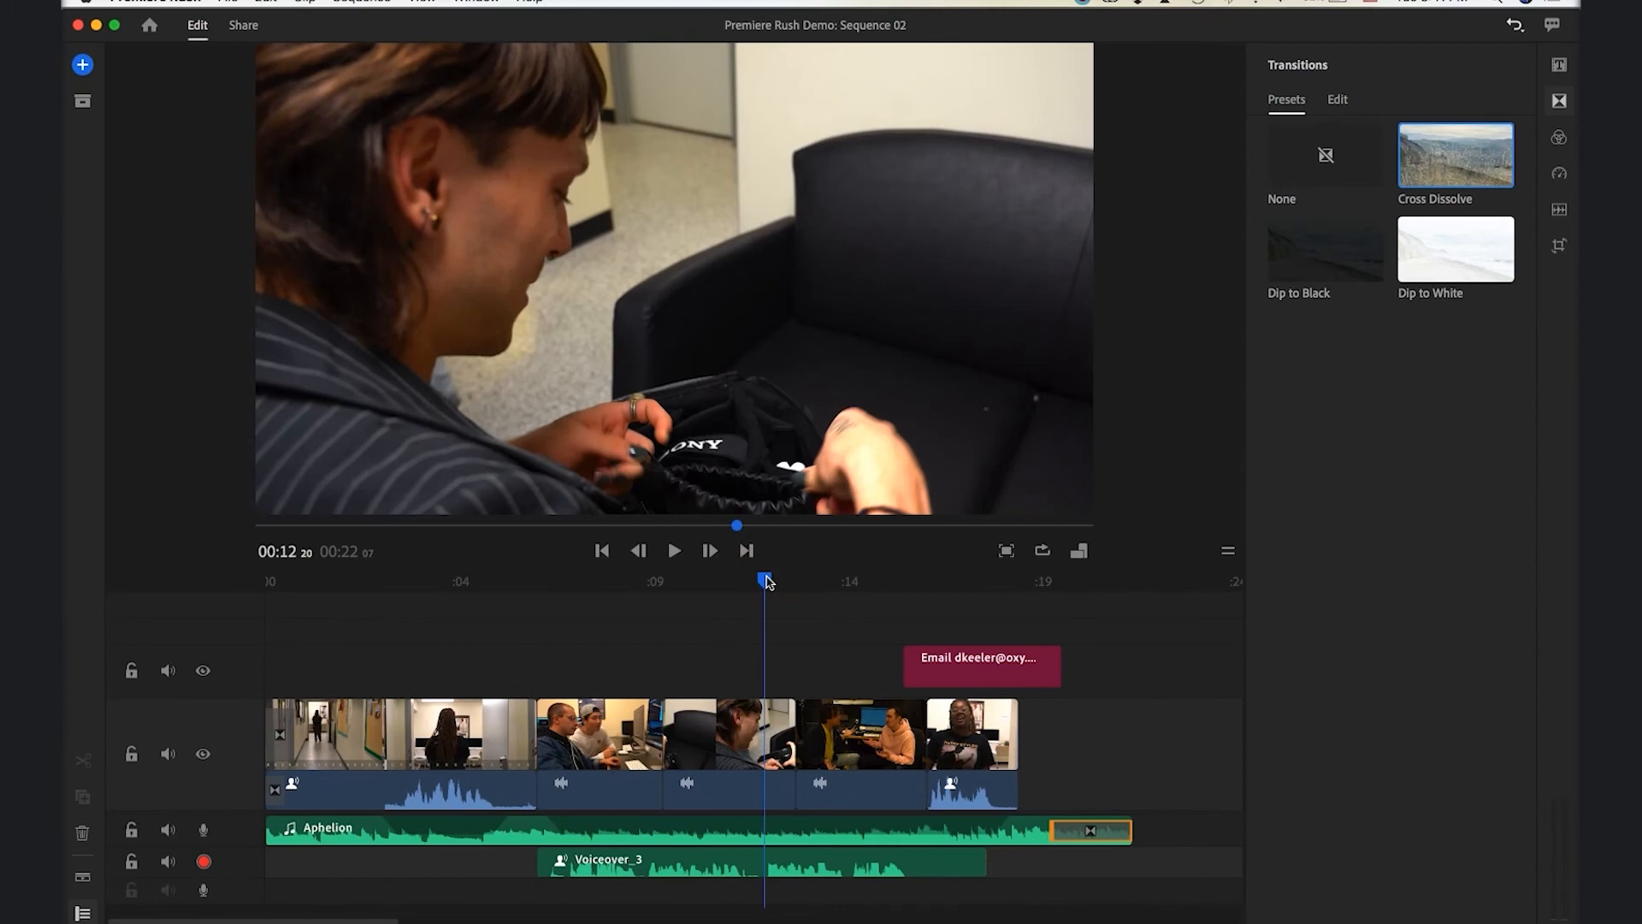
mouse_move(768, 582)
mouse_down()
mouse_move(722, 583)
mouse_move(746, 585)
mouse_up()
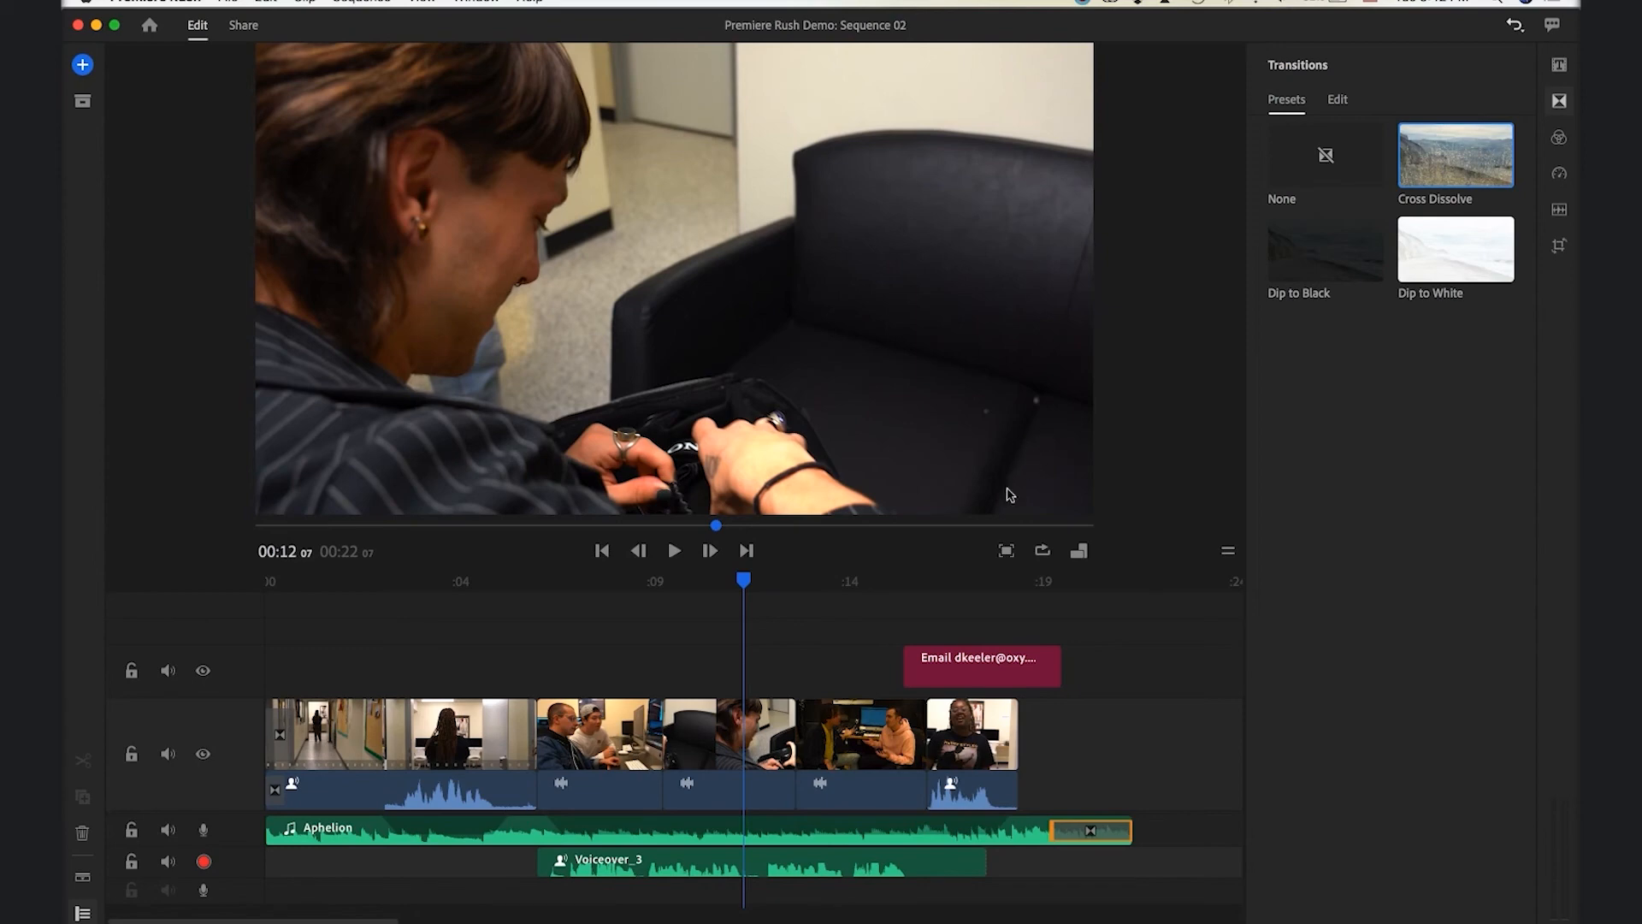
click(744, 580)
drag(743, 579, 753, 582)
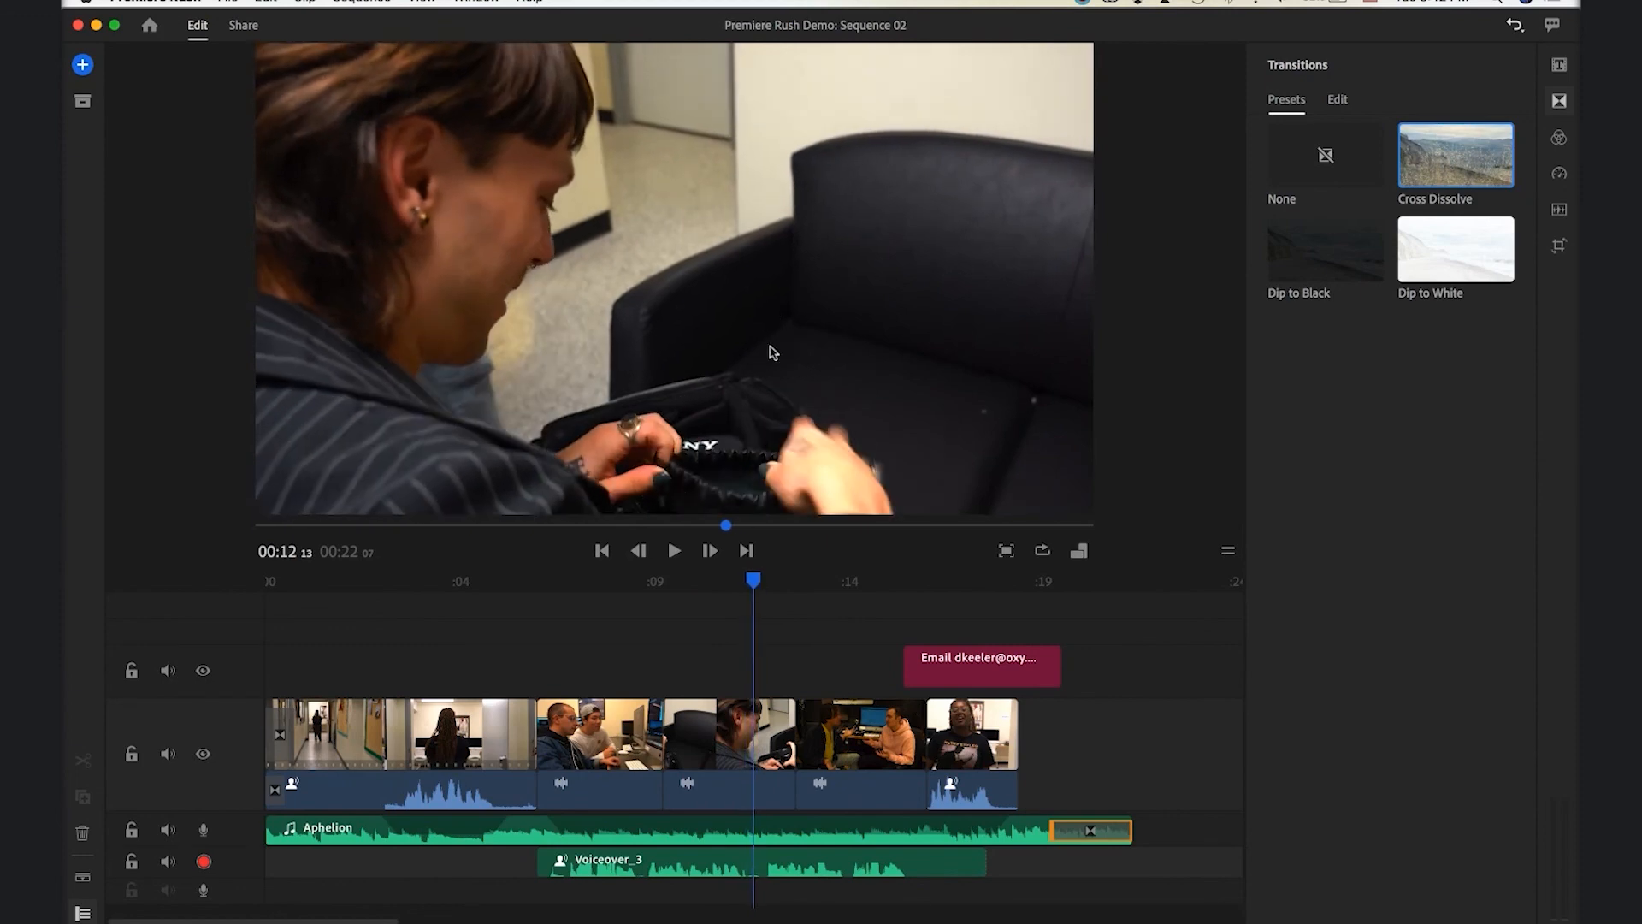
click(777, 736)
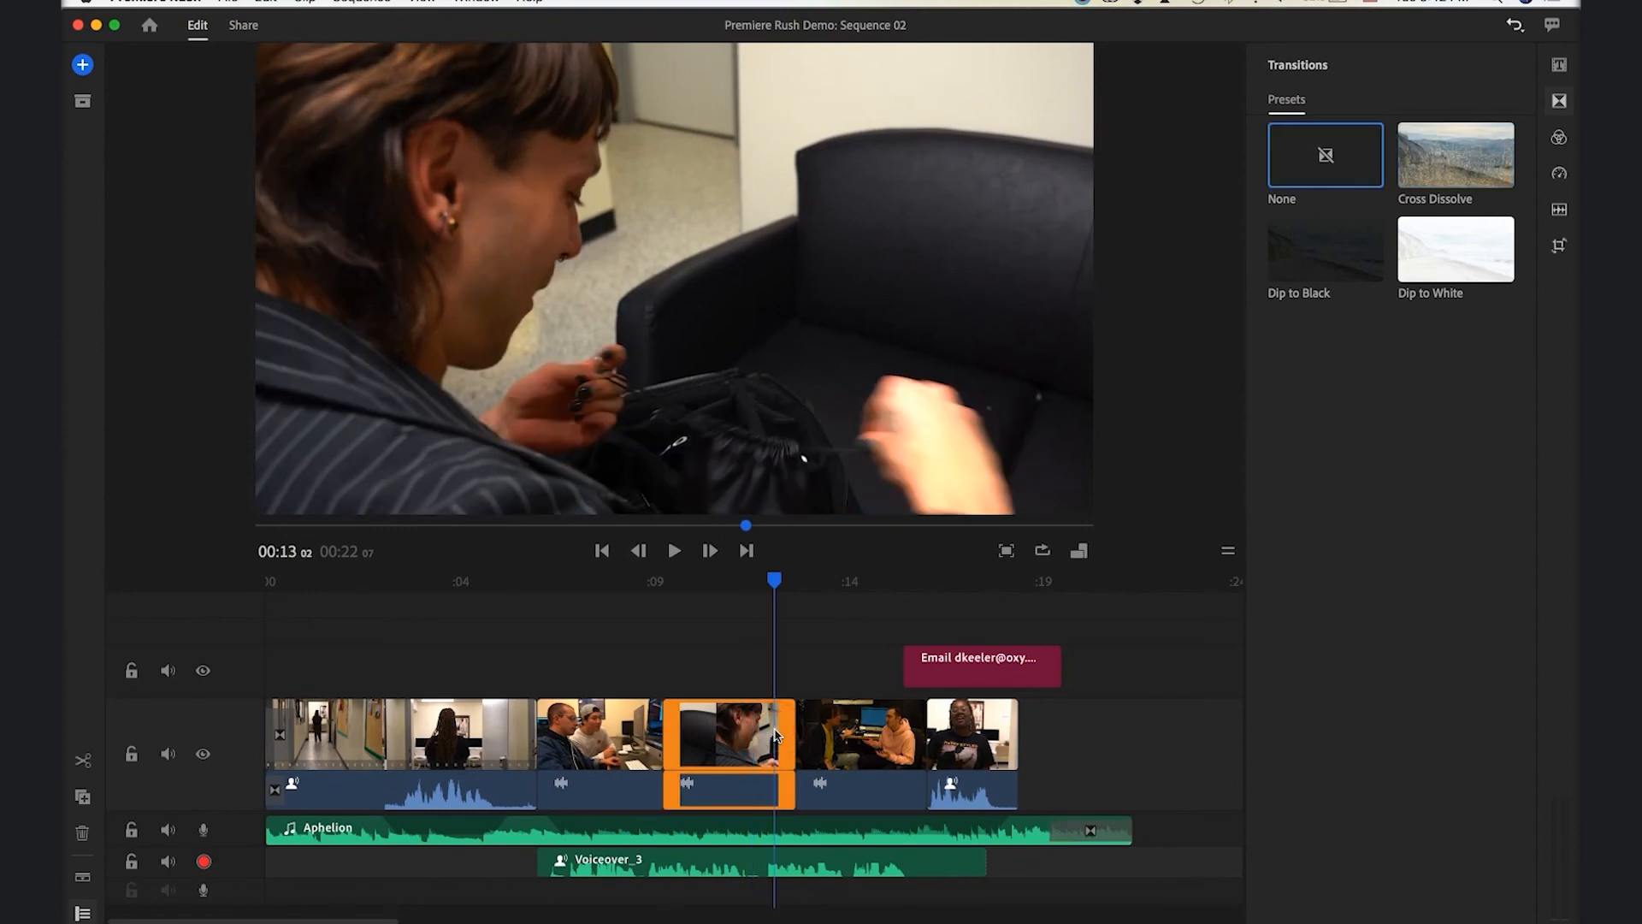
Scale the camera-bag clip to 119 and move its position to 2069, 1001
click(1561, 247)
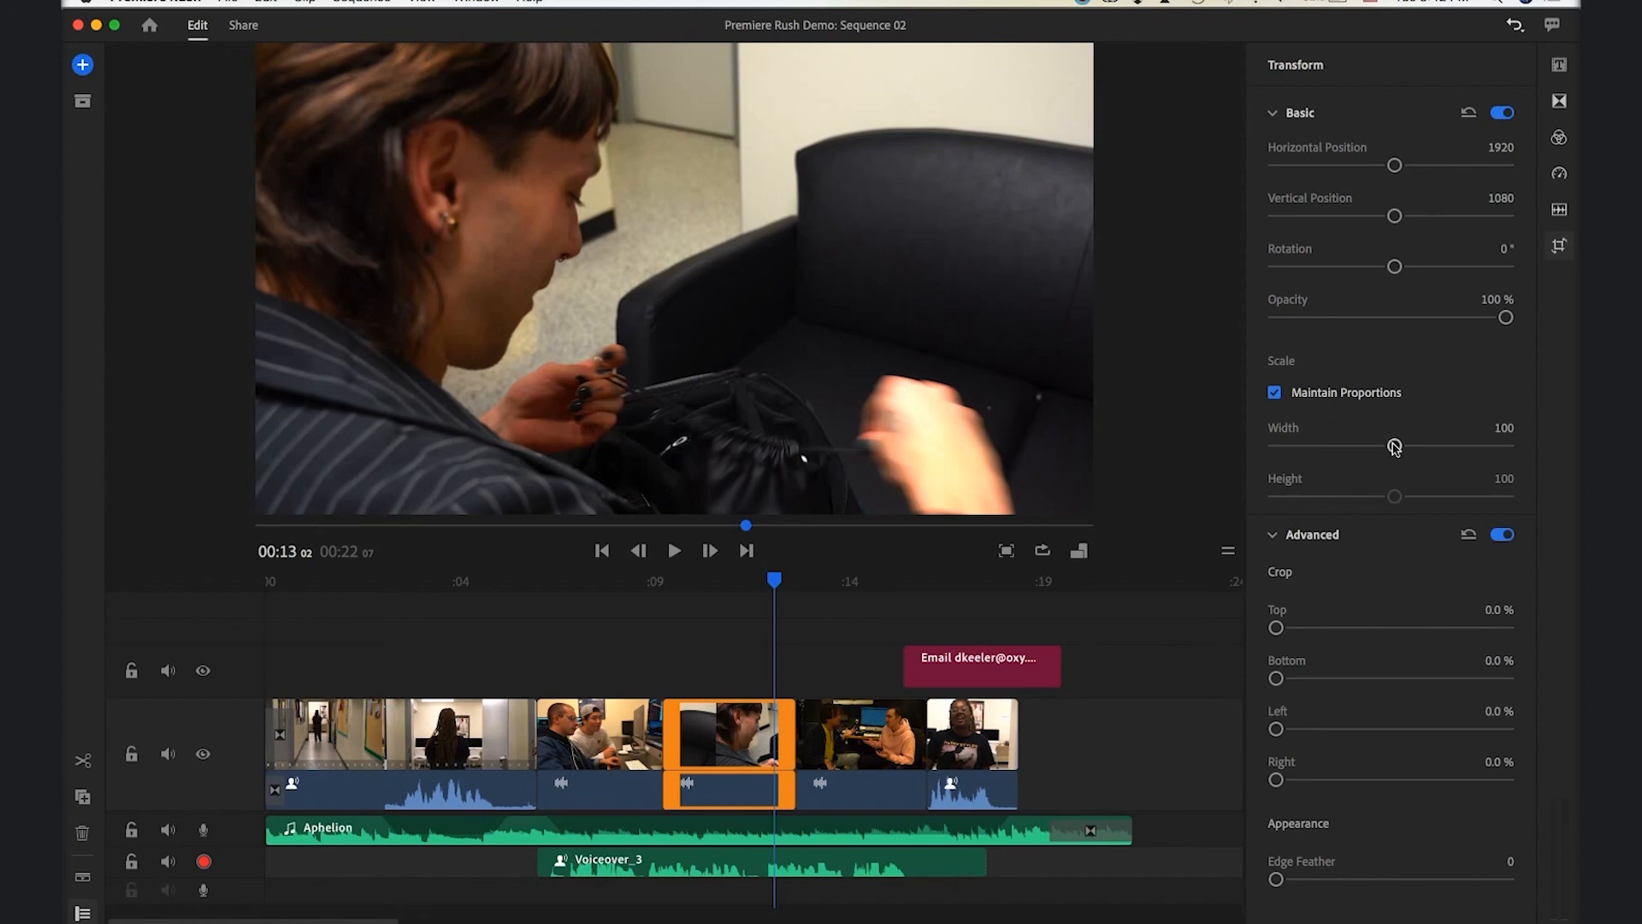
drag(1394, 445, 1411, 447)
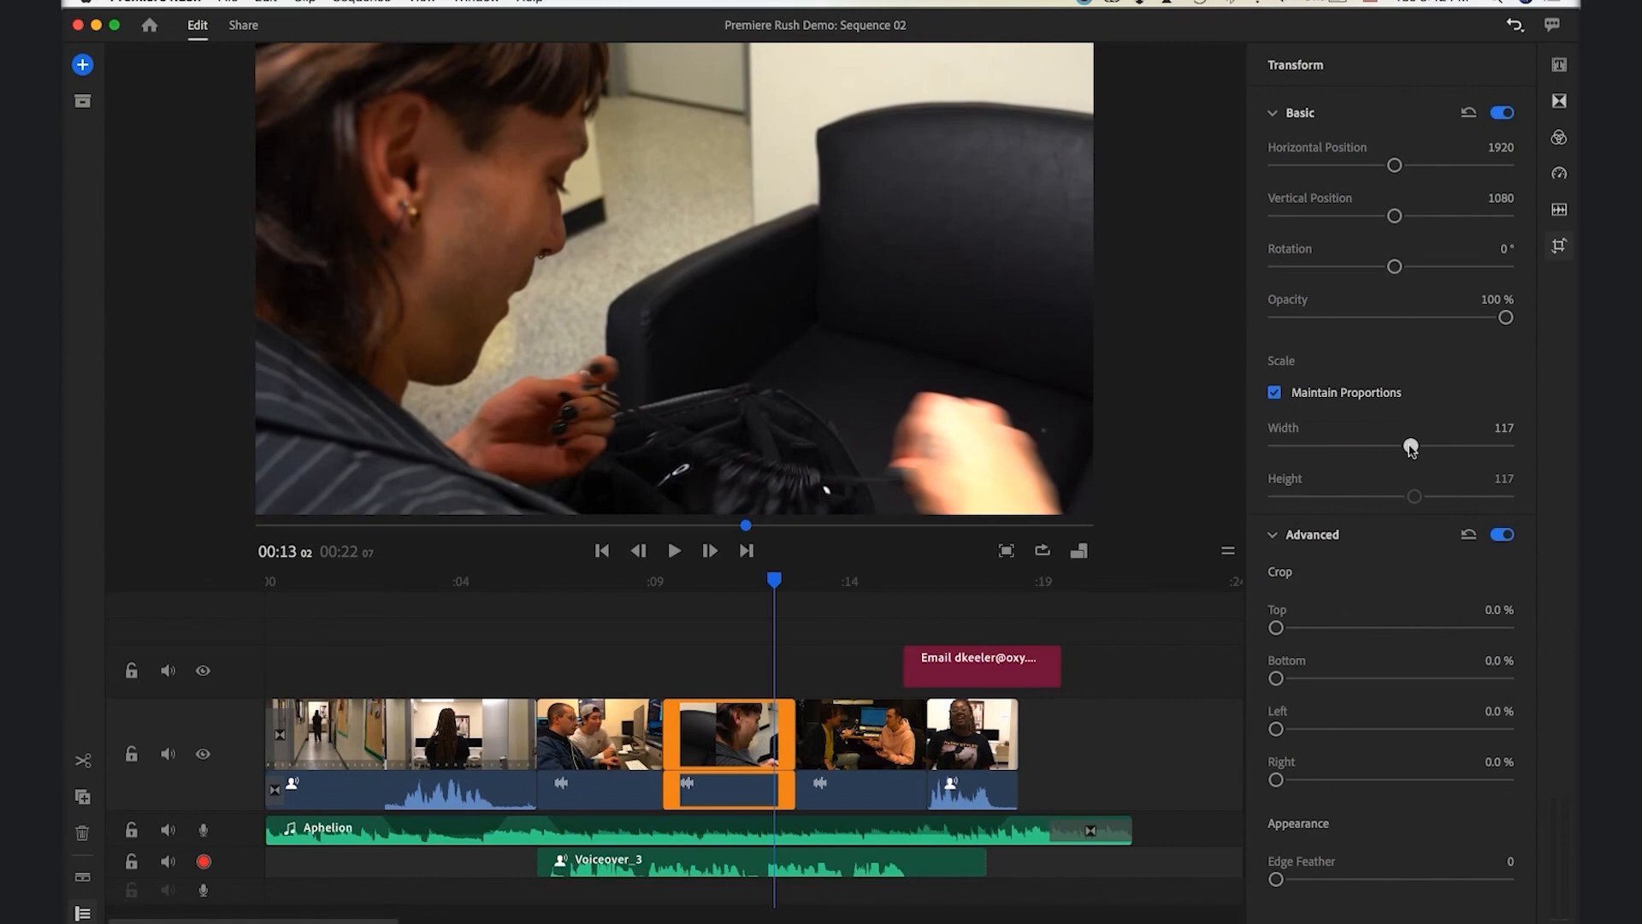
drag(1411, 446, 1413, 446)
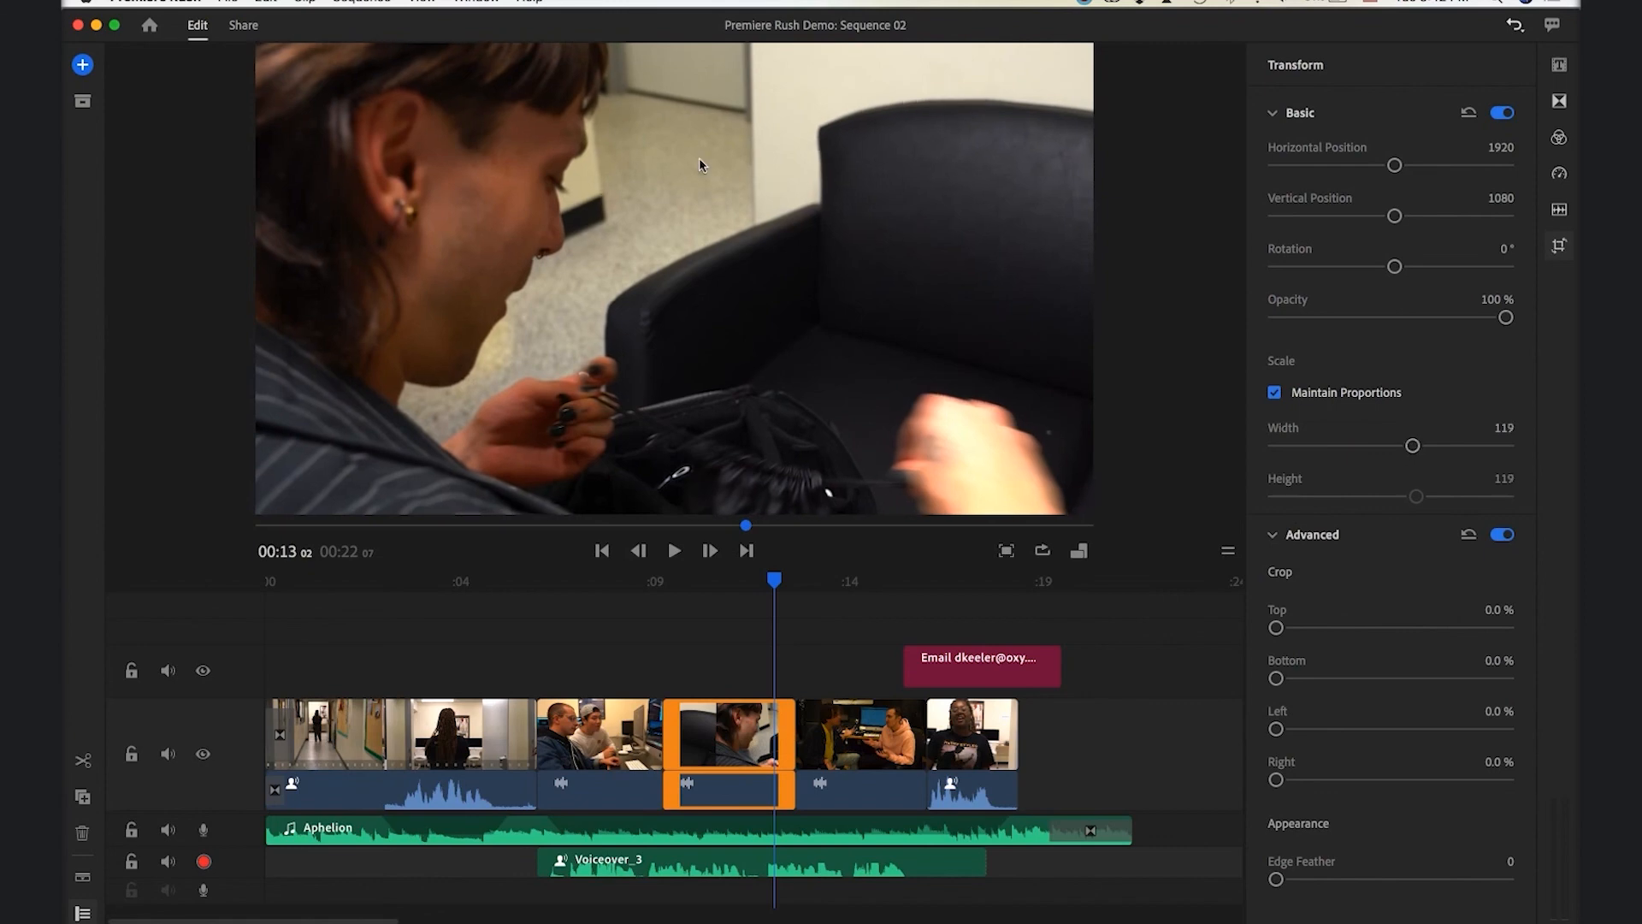
mouse_move(700, 166)
mouse_down()
mouse_move(701, 109)
mouse_move(698, 151)
mouse_up()
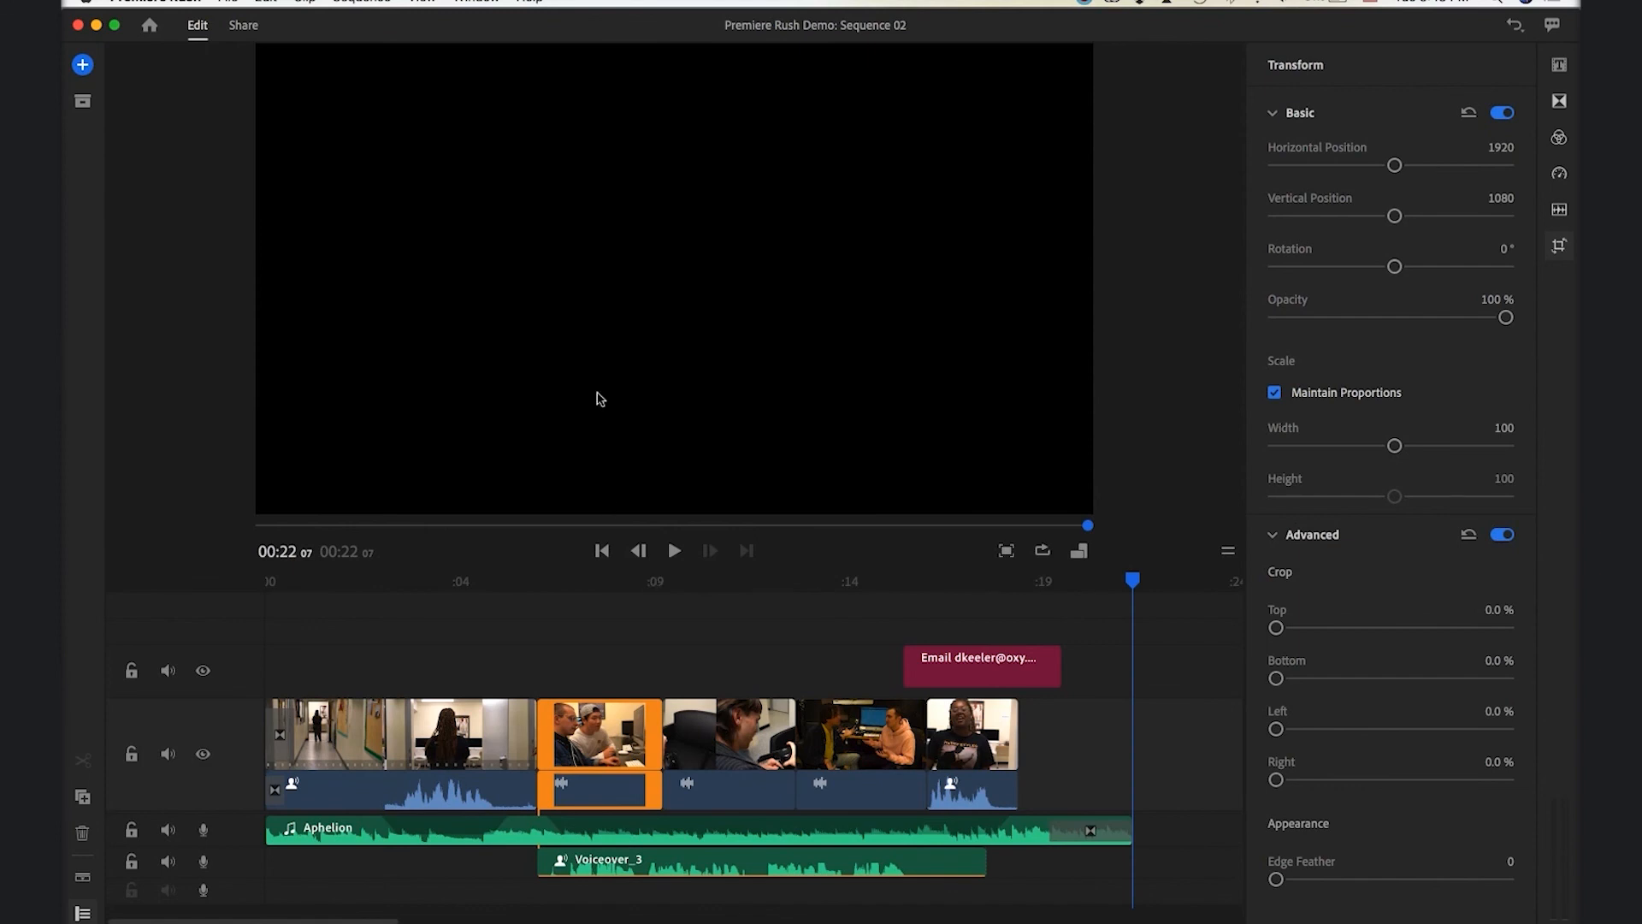
Rename the local export file to 'Premiere Rush Final' and start the export
click(244, 25)
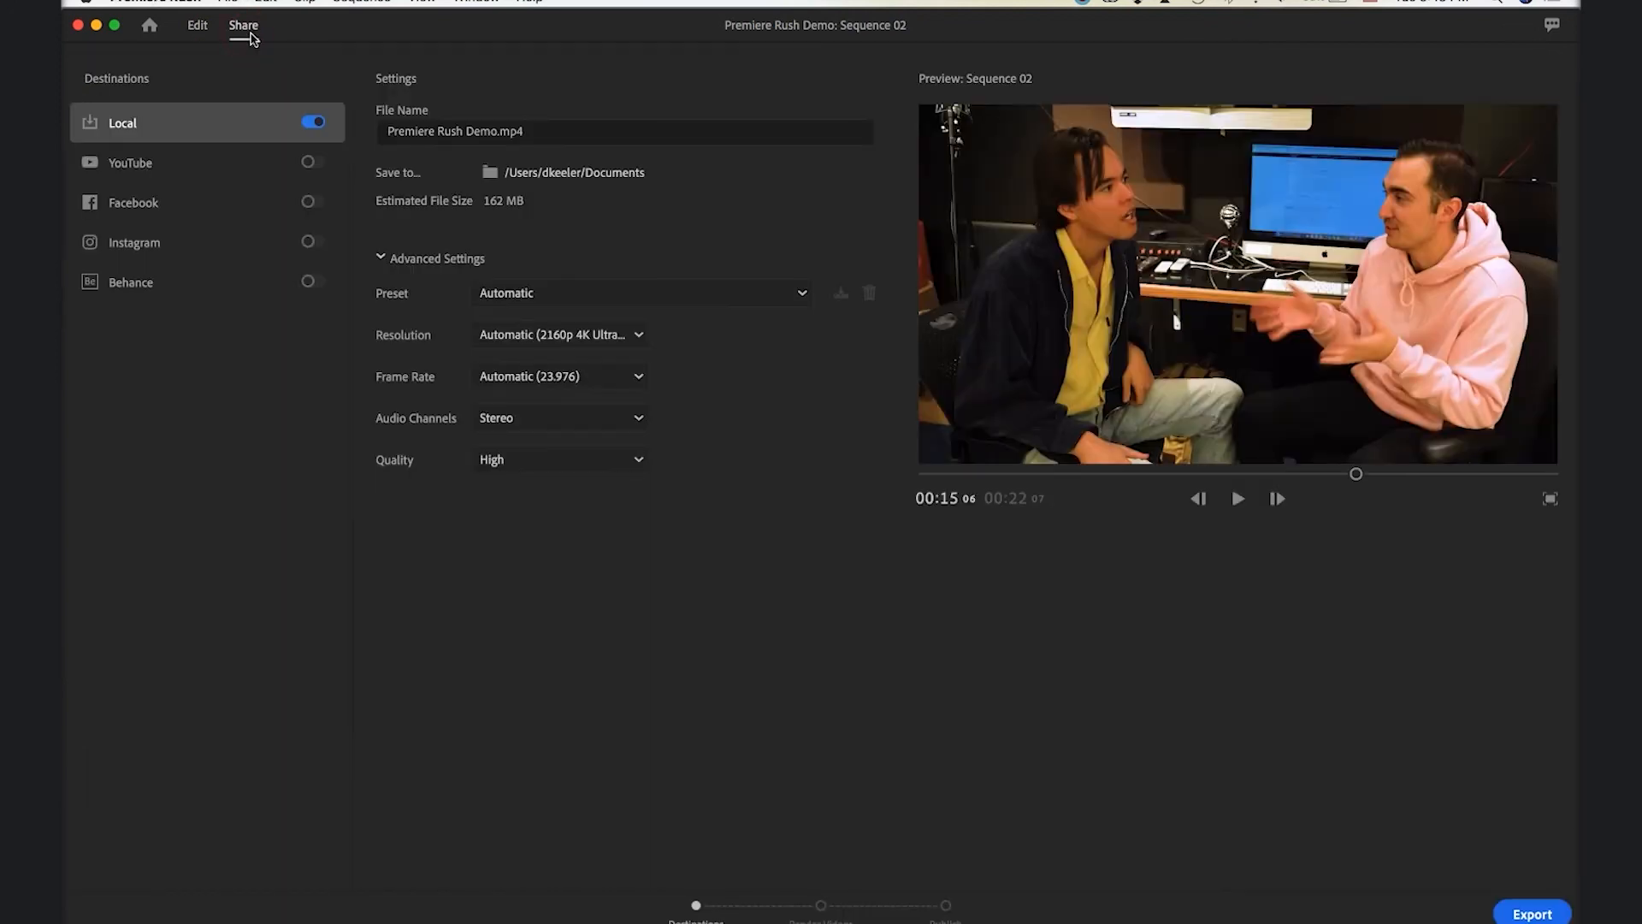
click(483, 130)
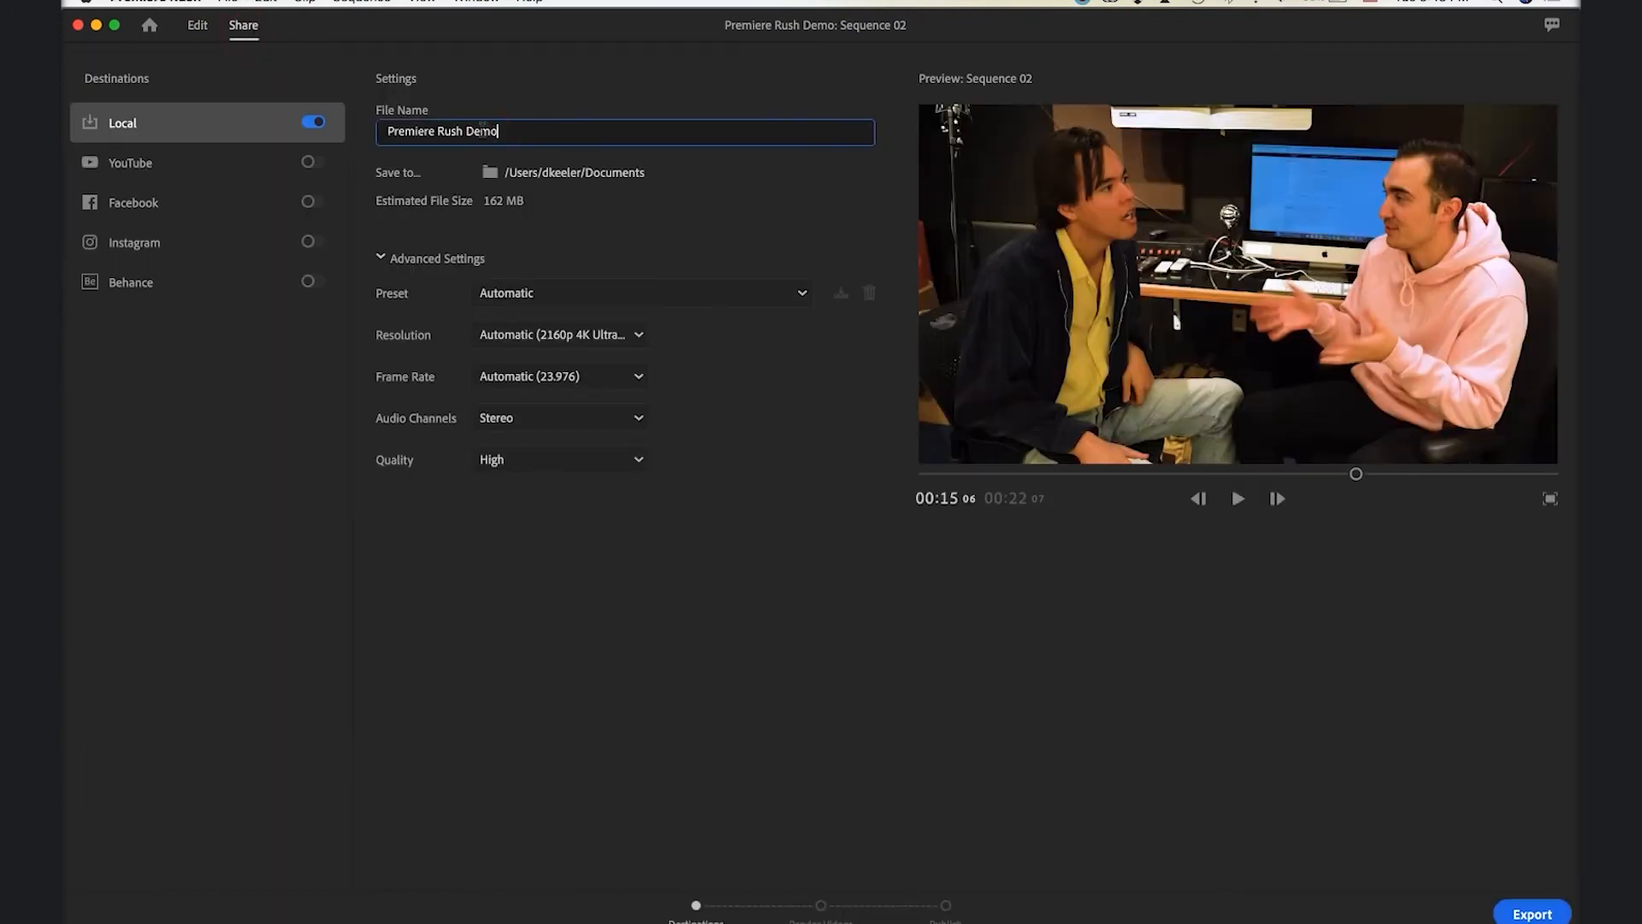
key(BackSpace)
key(BackSpace)
key(BackSpace)
key(BackSpace)
text(Fina)
click(1535, 915)
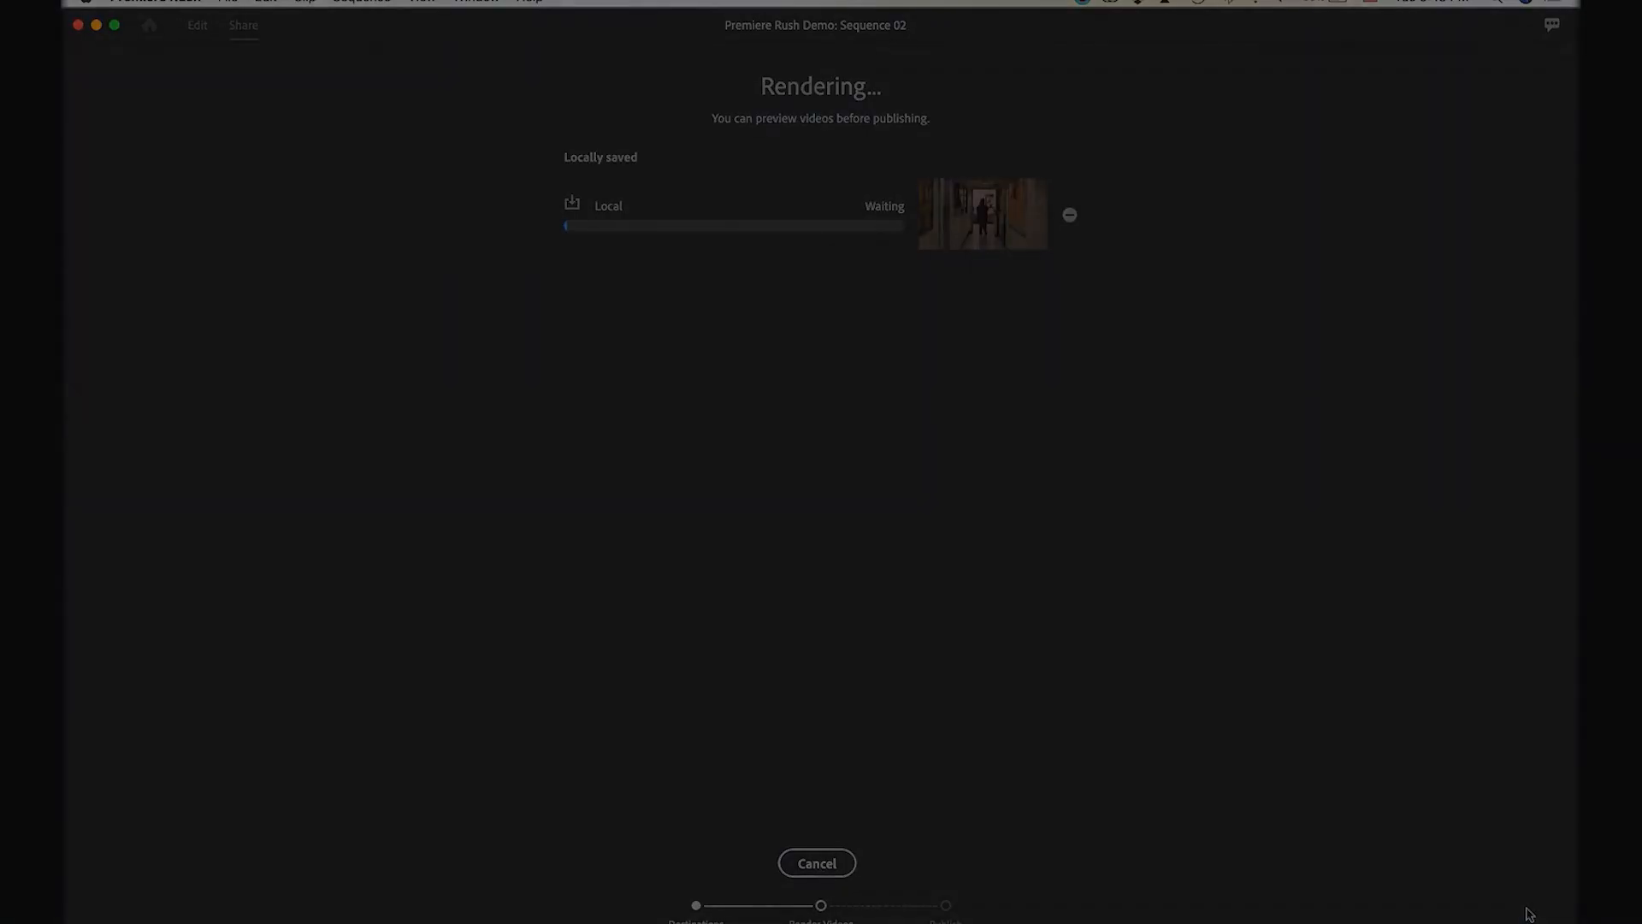